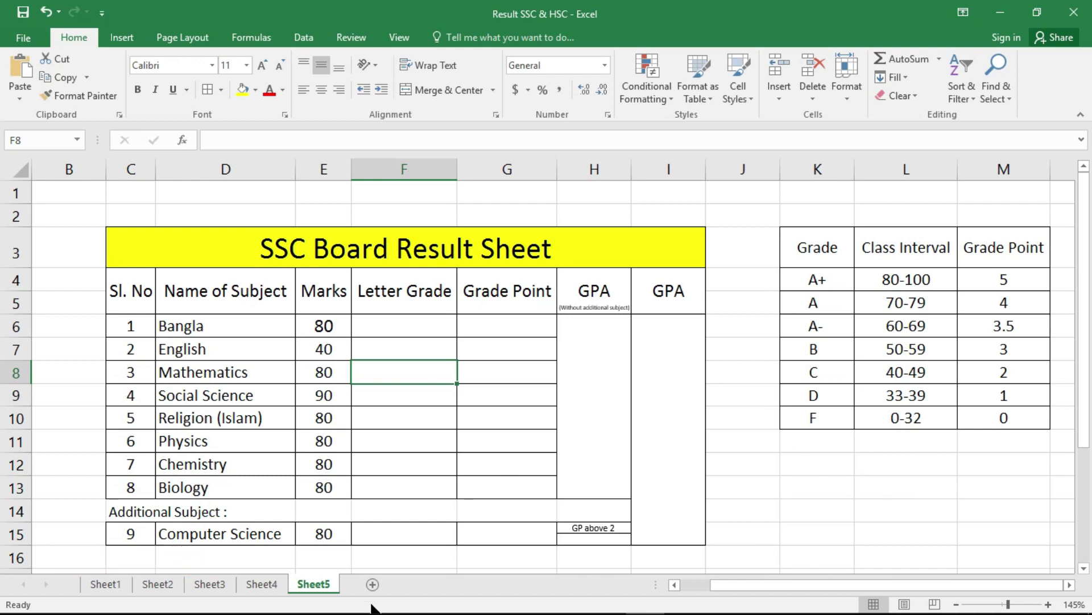
Start F6's nested IF formula with the test E6>=80 returning "A+".
click(387, 327)
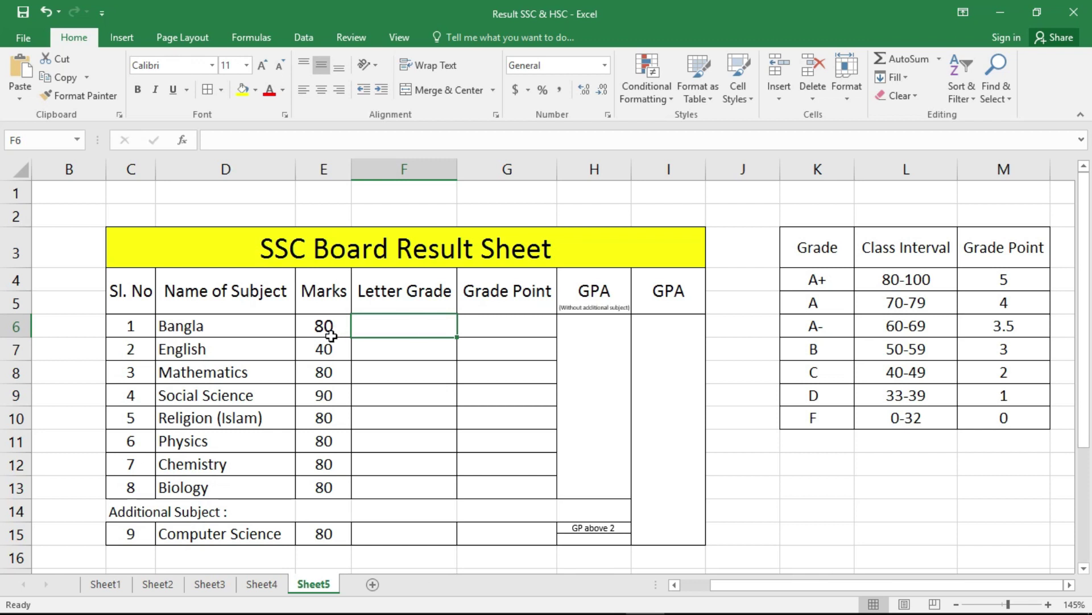
click(243, 142)
text(=IF()
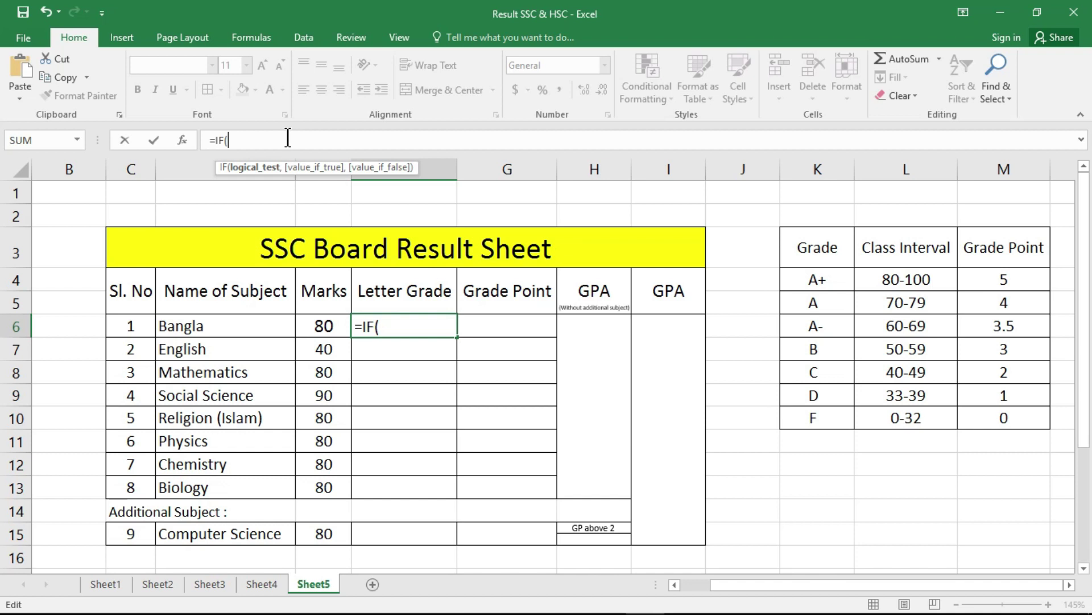
click(325, 319)
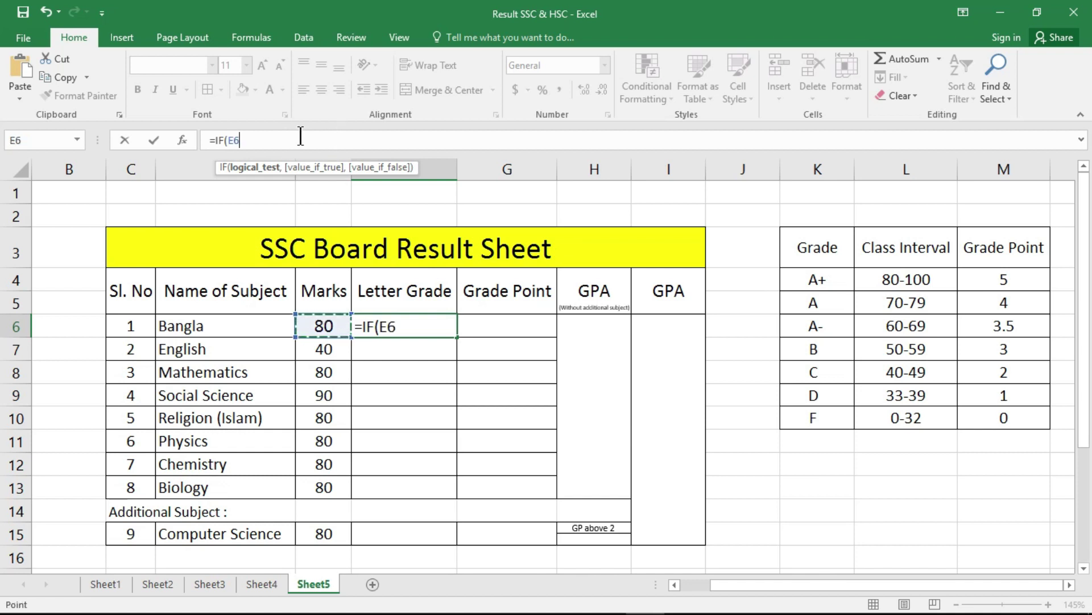
text(>=)
text(80)
text(,)
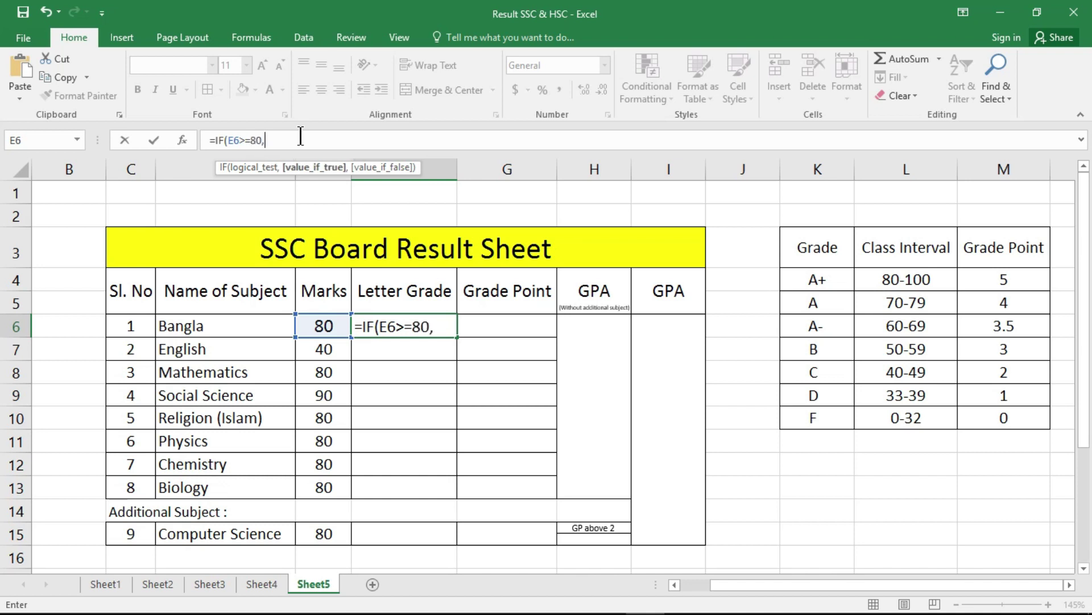
text("A+",)
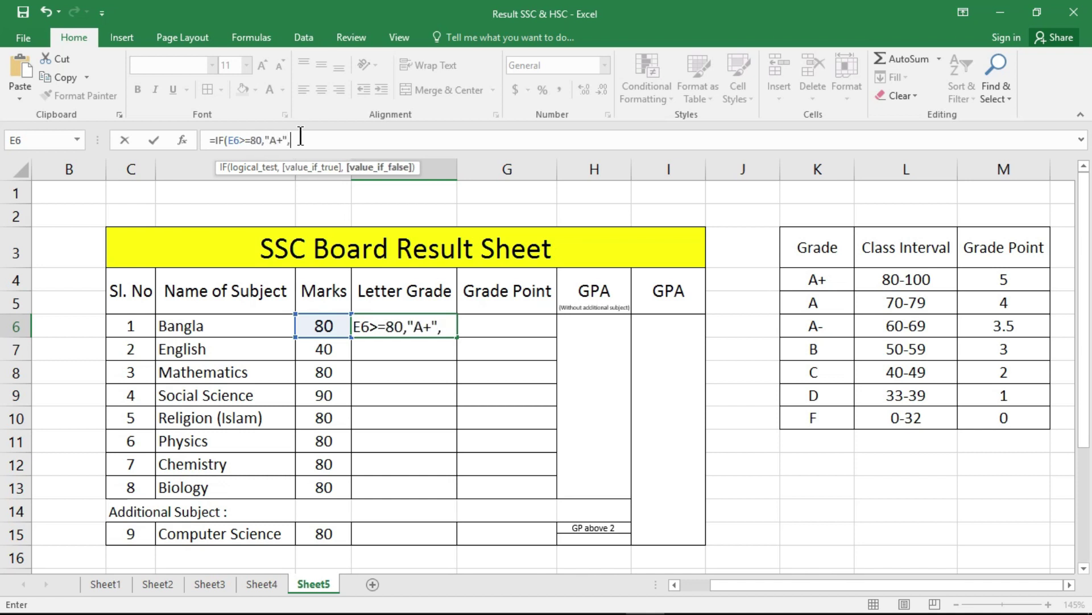
drag(404, 326, 131, 326)
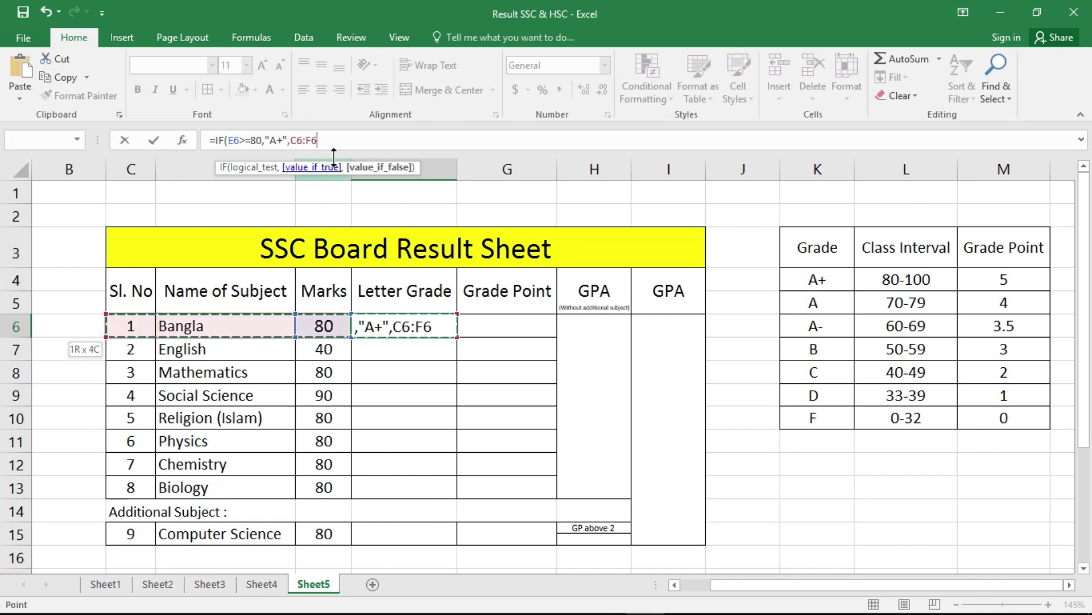
click(328, 141)
key(BackSpace)
key(BackSpace)
key(BackSpace)
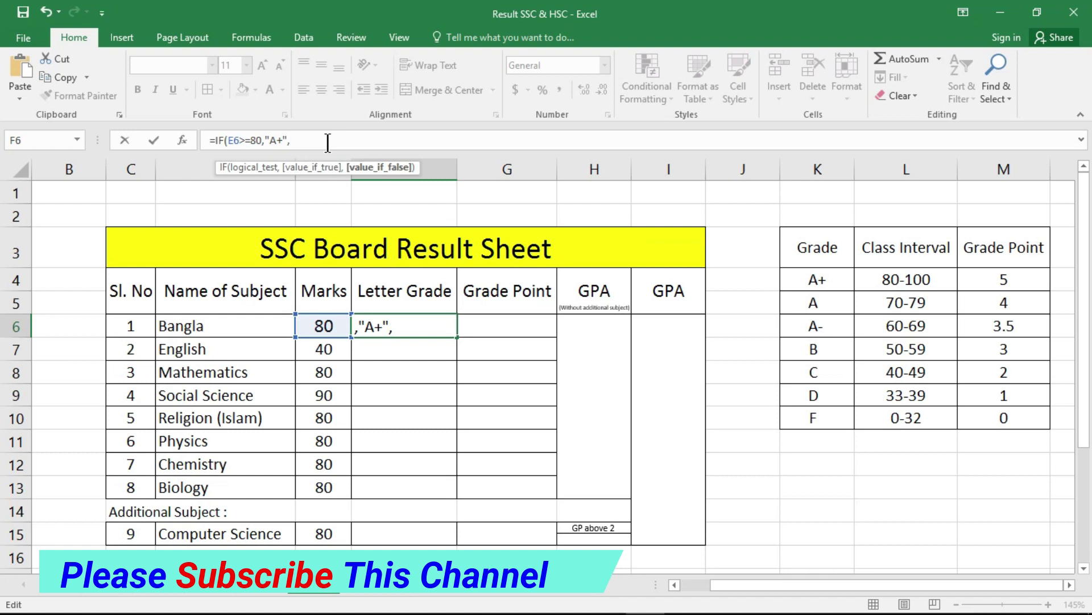
key(ctrl+v)
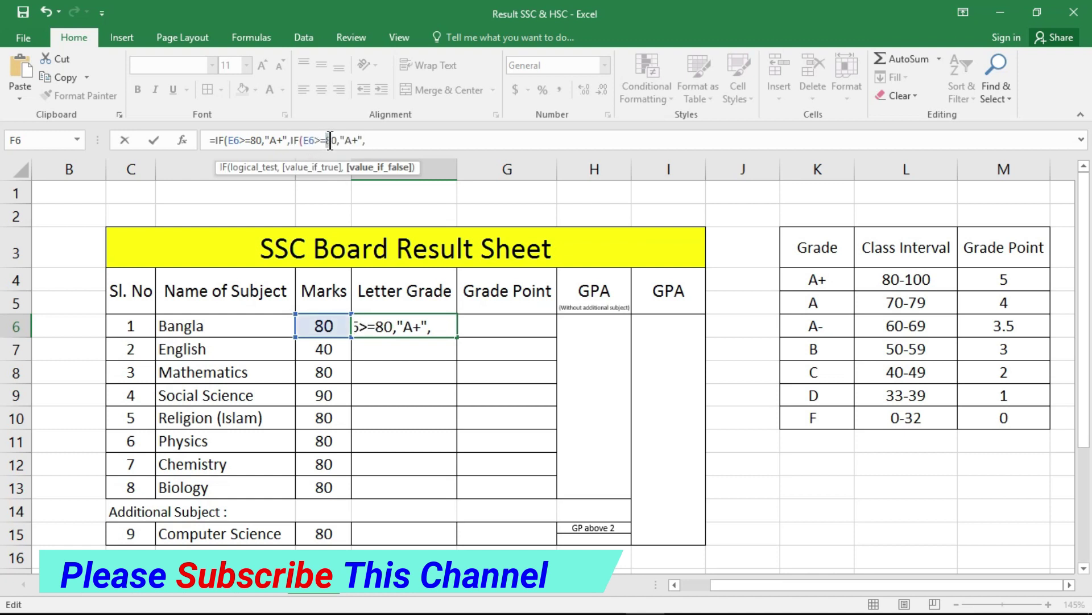
Add nested conditions for 70 returning A and 60 returning A-.
double_click(330, 141)
text(70)
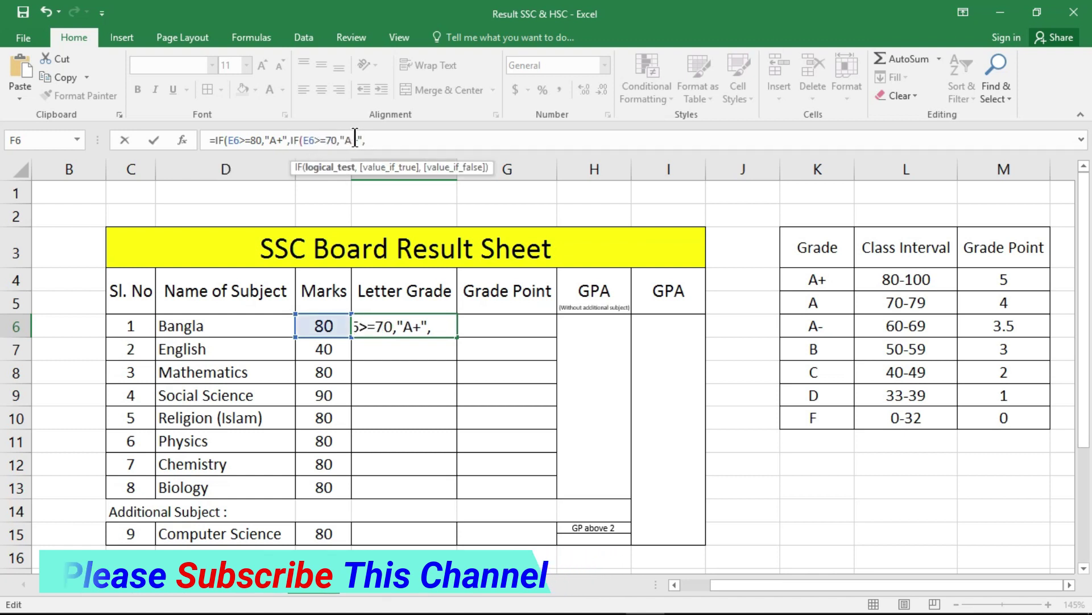
key(BackSpace)
click(377, 142)
key(ctrl+v)
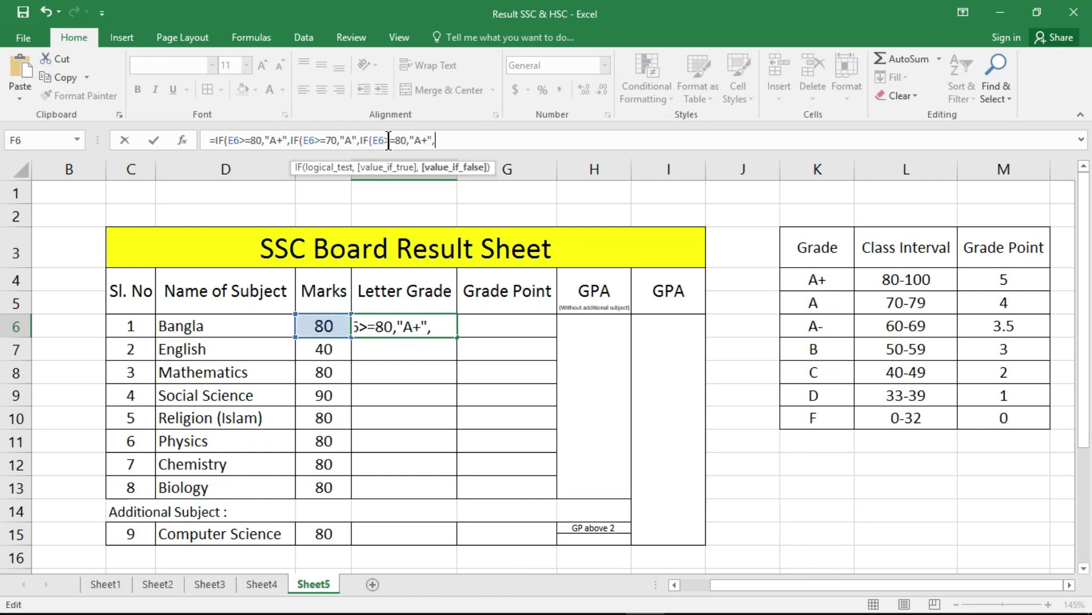
click(396, 140)
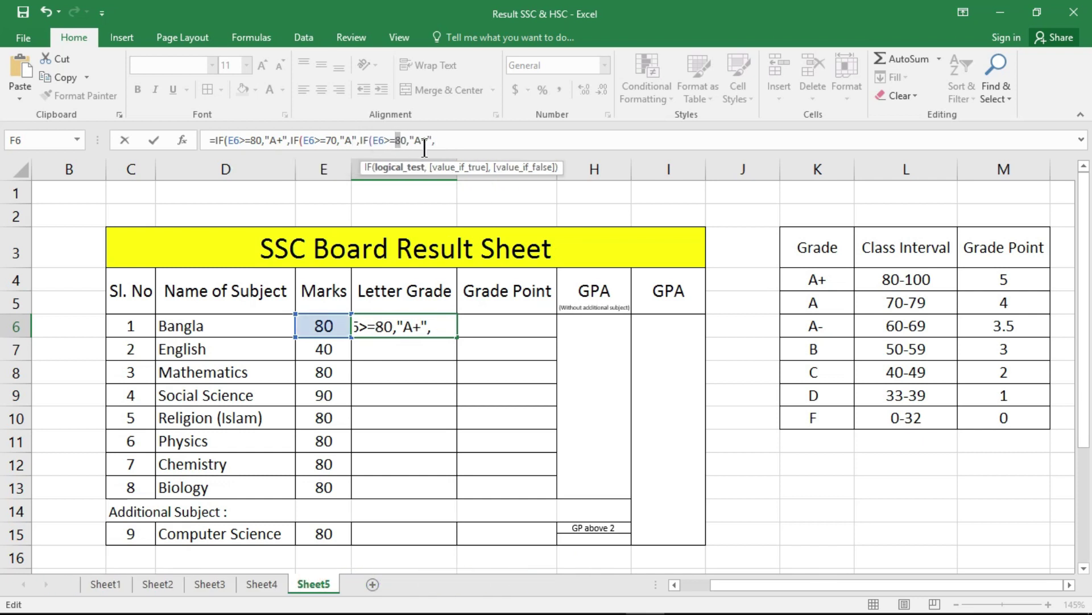
key(Delete)
text(6)
click(426, 140)
key(BackSpace)
text(-)
Add nested conditions for 50 returning B, 40 returning C and 33 returning D.
click(450, 140)
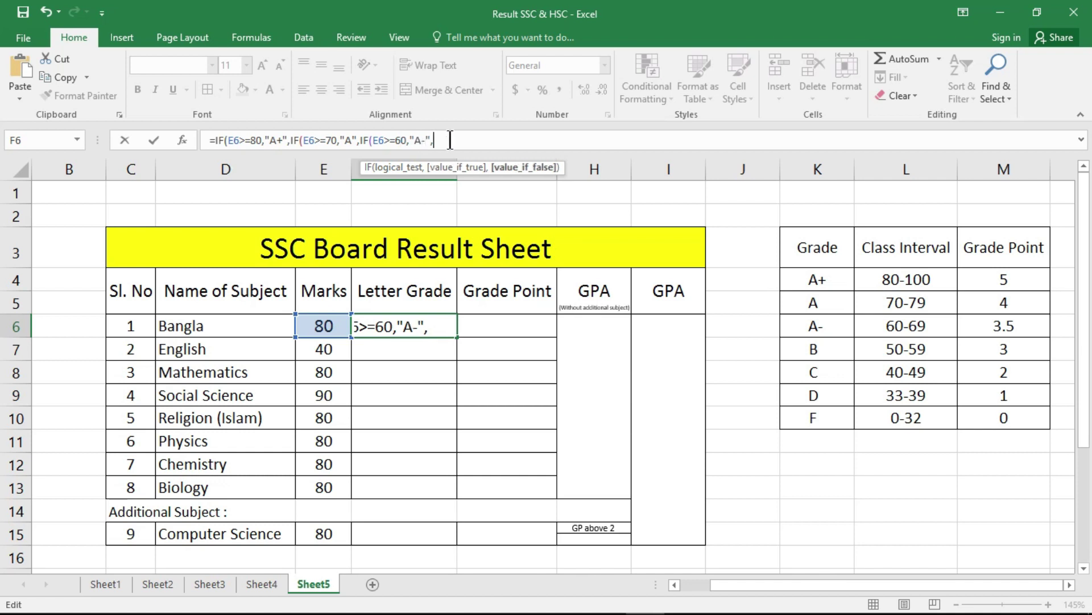
key(ctrl+v)
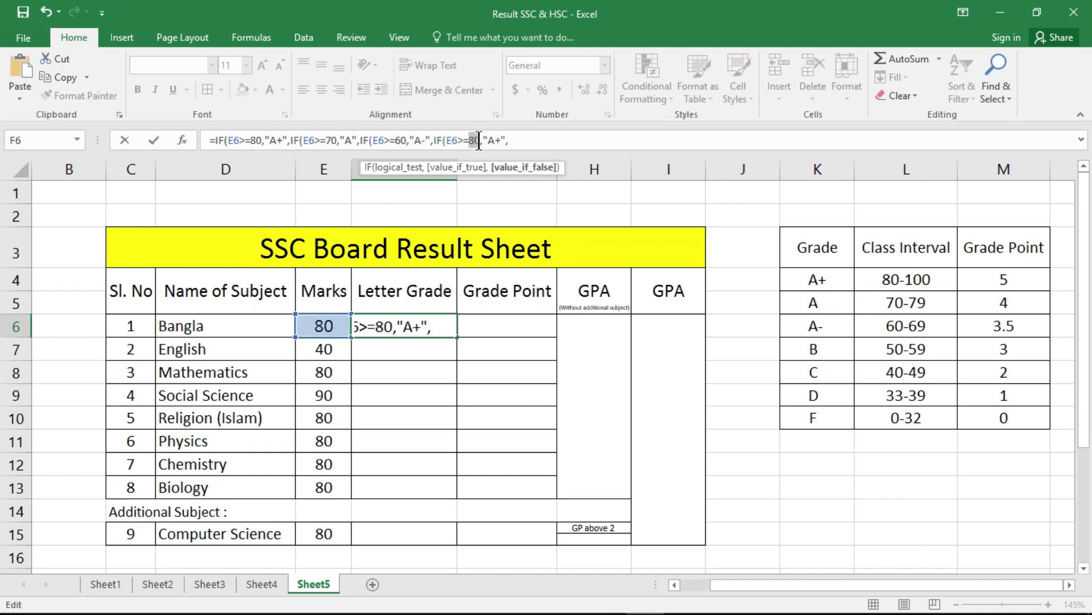
text(50)
drag(488, 140, 499, 140)
text(B)
key(ctrl+v)
drag(537, 139, 569, 140)
text(40,"C)
key(ctrl+v)
double_click(611, 140)
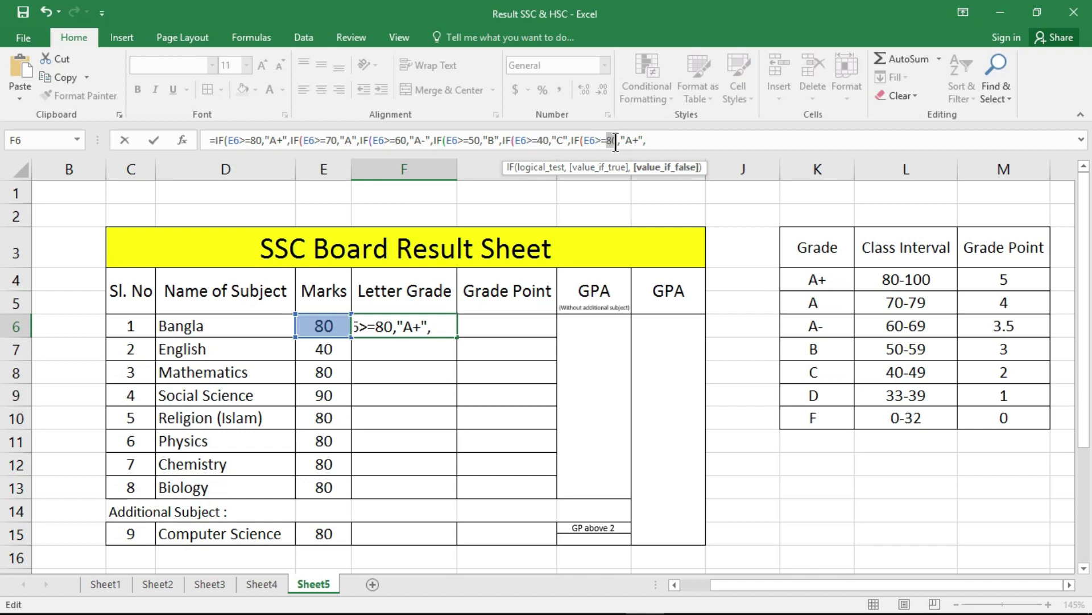
text(33)
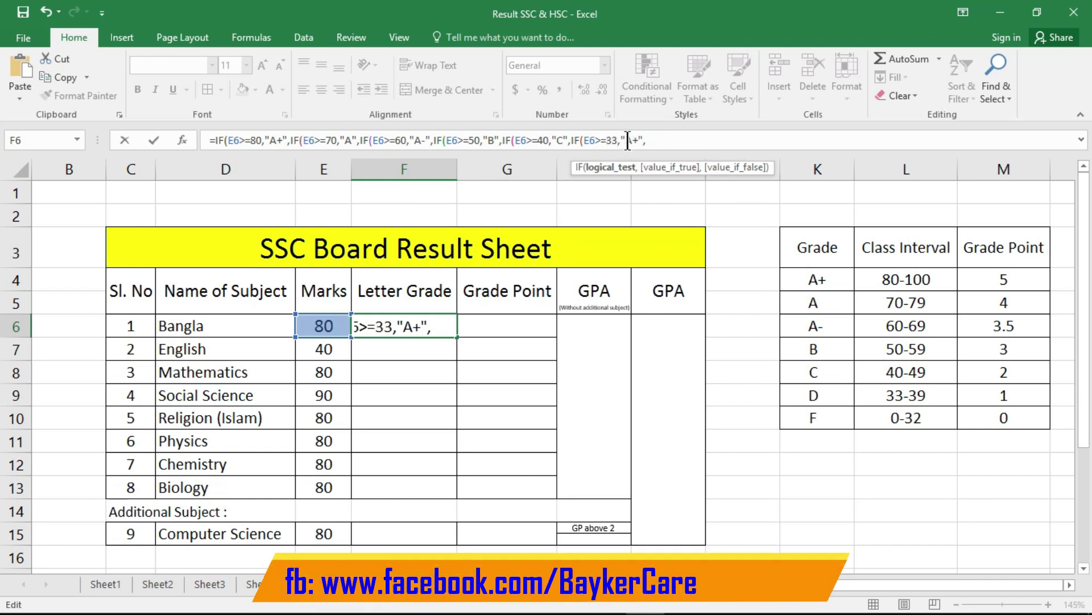
drag(624, 139, 639, 140)
text(D)
Finish the formula with E6<=32 returning F, closing all parentheses.
click(661, 141)
key(ctrl+v)
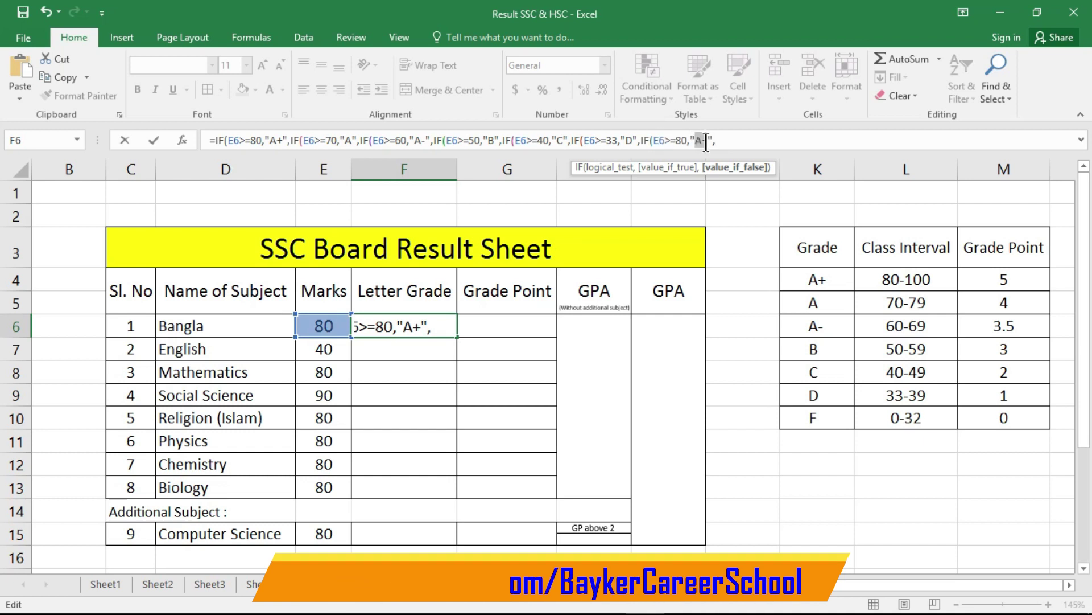
drag(694, 140, 706, 140)
text(F)
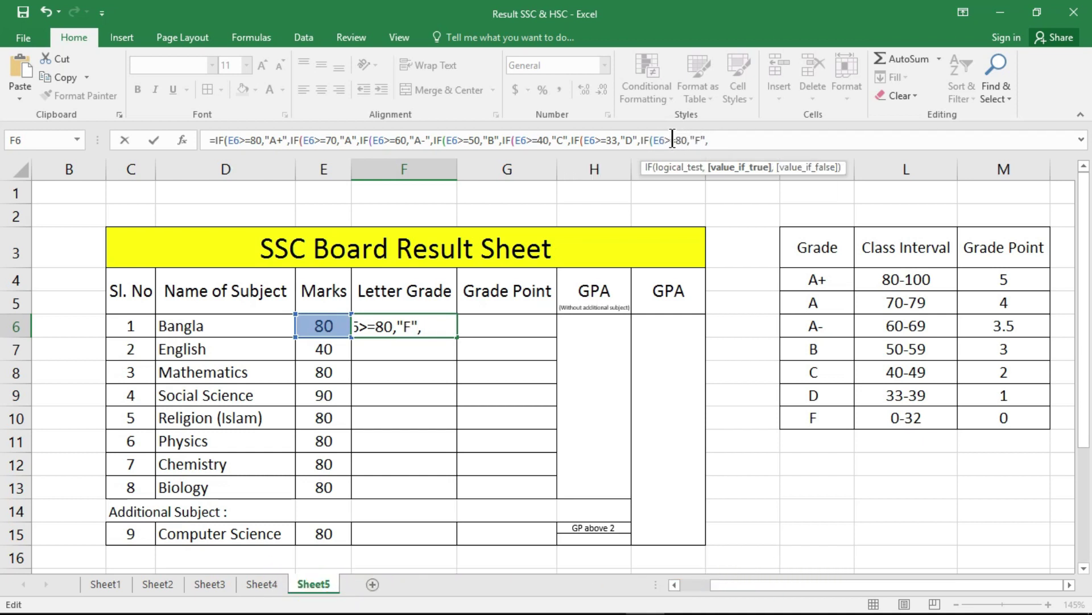
drag(664, 140, 671, 140)
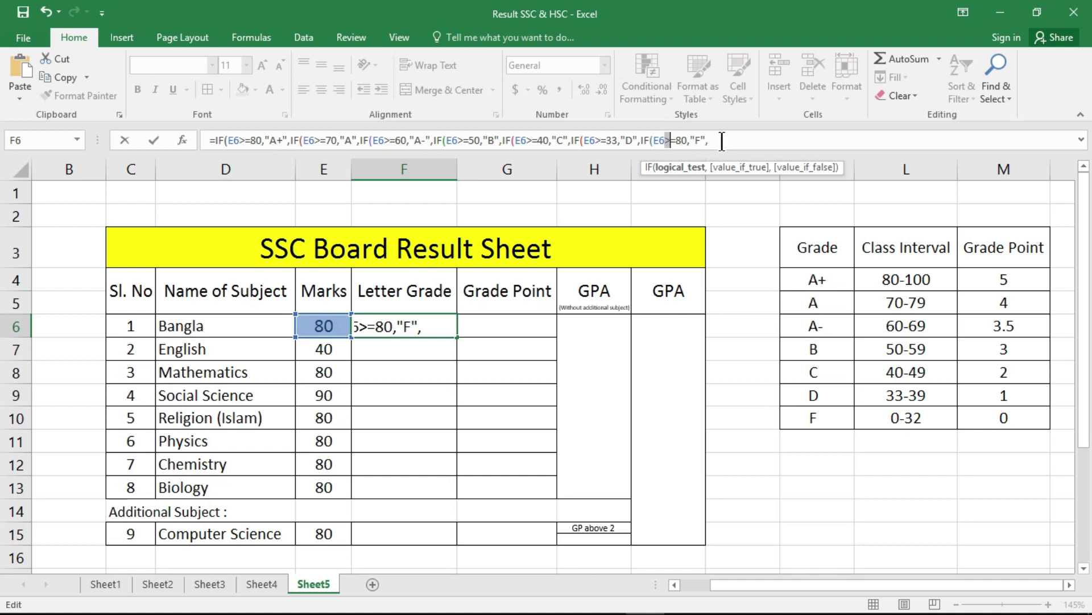
text(<)
key(shift+Right)
key(shift+Right)
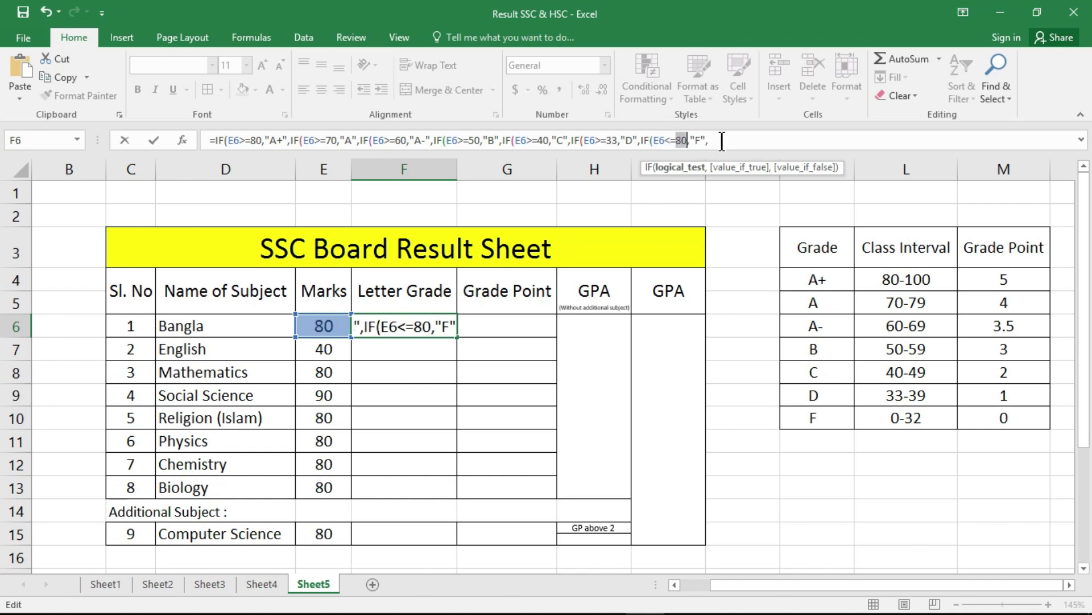
text(32)
key(Right)
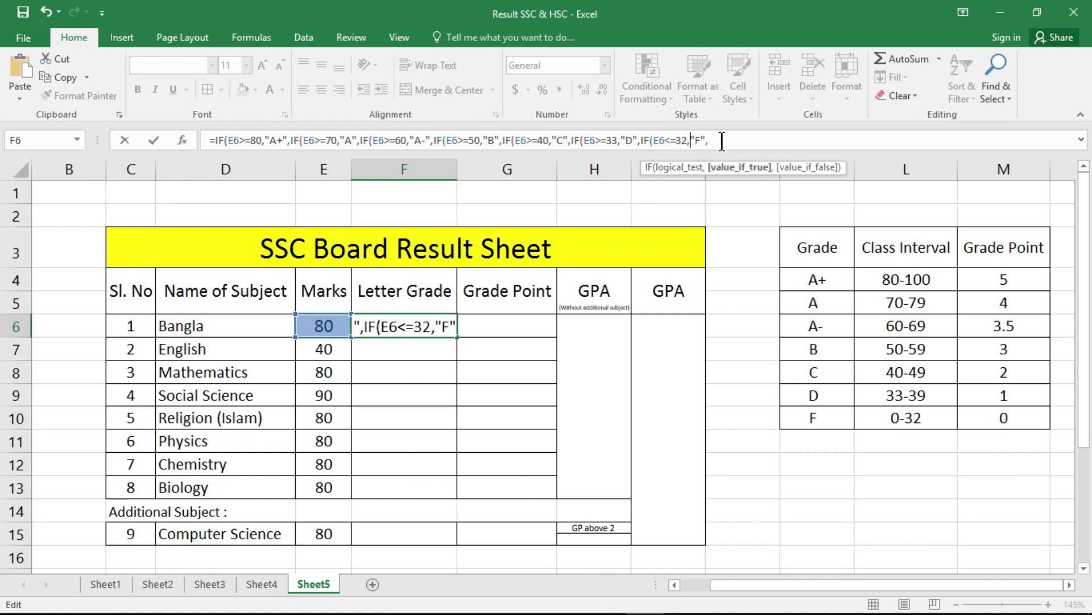
key(Right)
key(Right)
key(Right)
key(BackSpace)
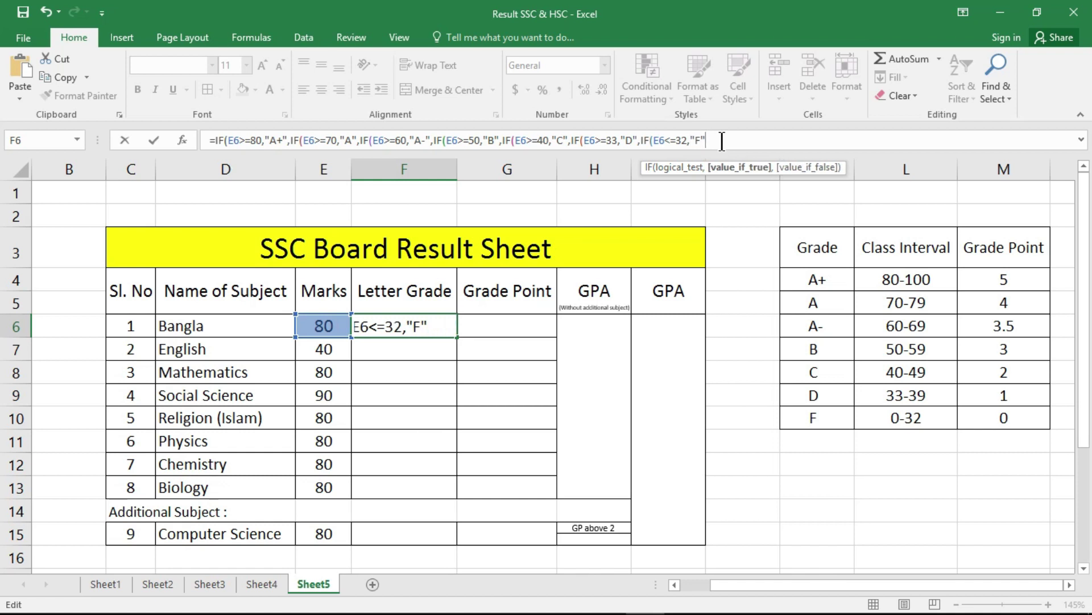
text())))))
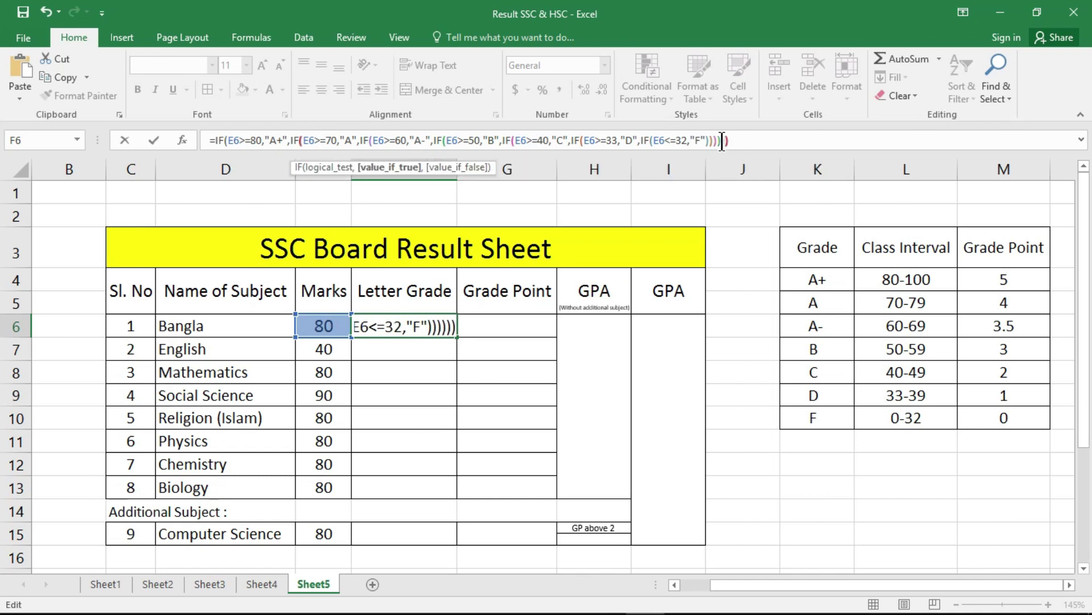
text())
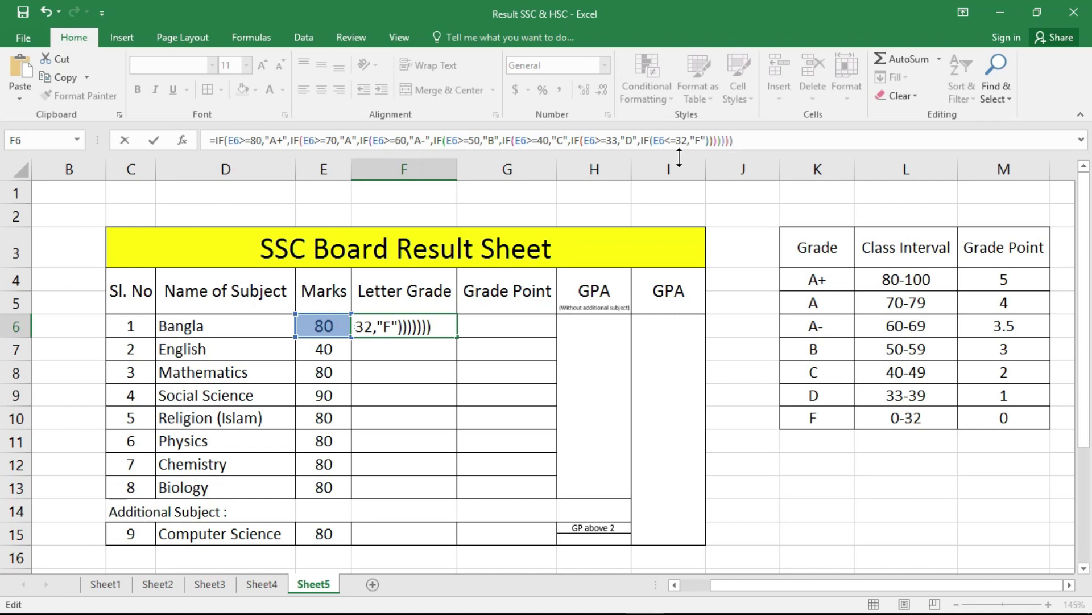
key(Return)
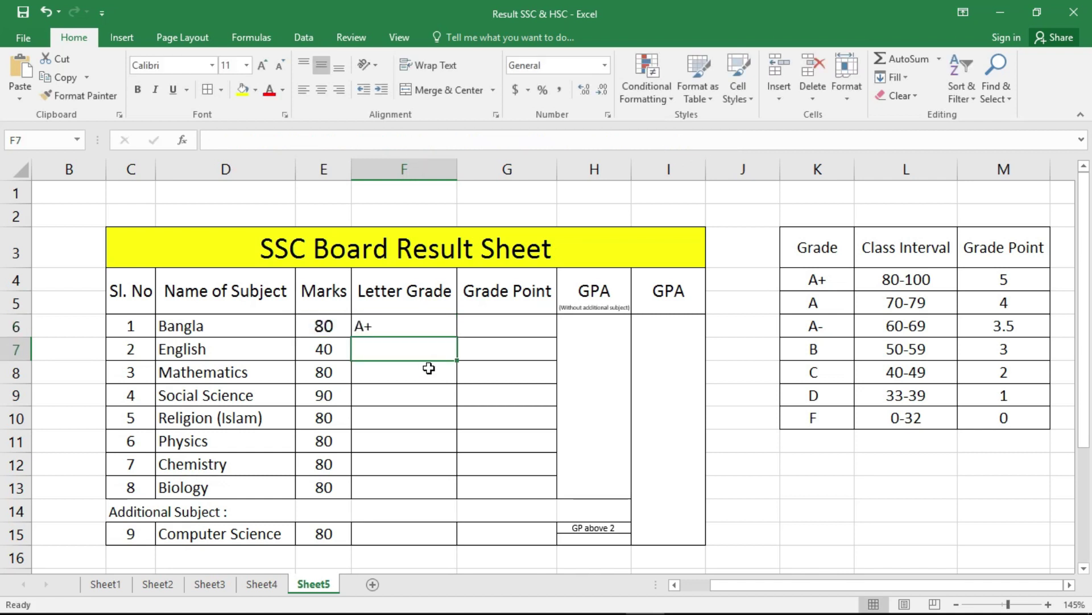
Fill the letter-grade formula down F6:F13, centre the grades, and review Biology's formula.
click(416, 328)
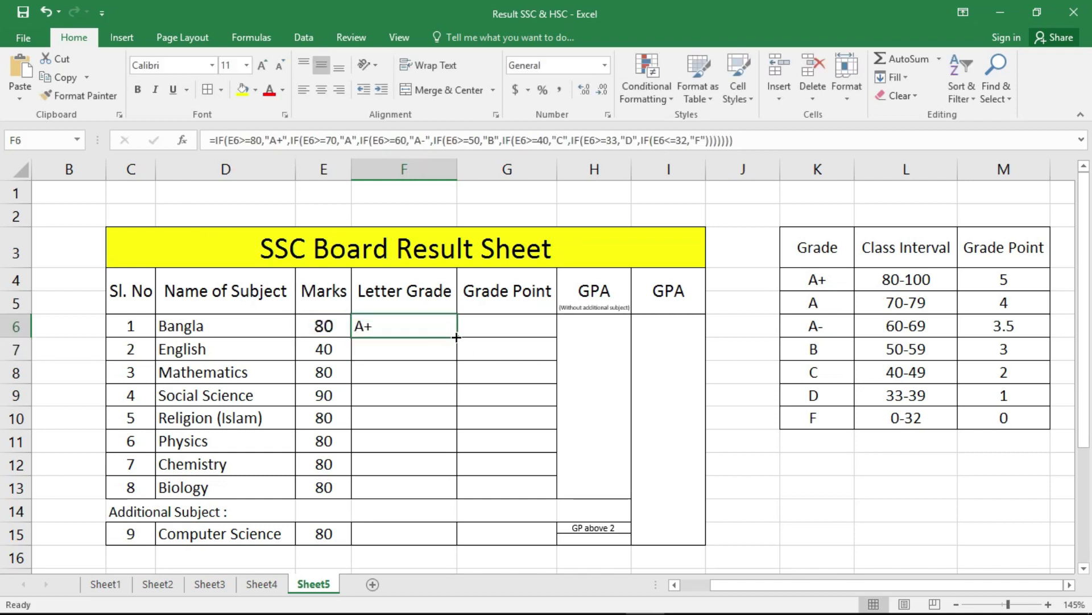
drag(456, 337, 463, 488)
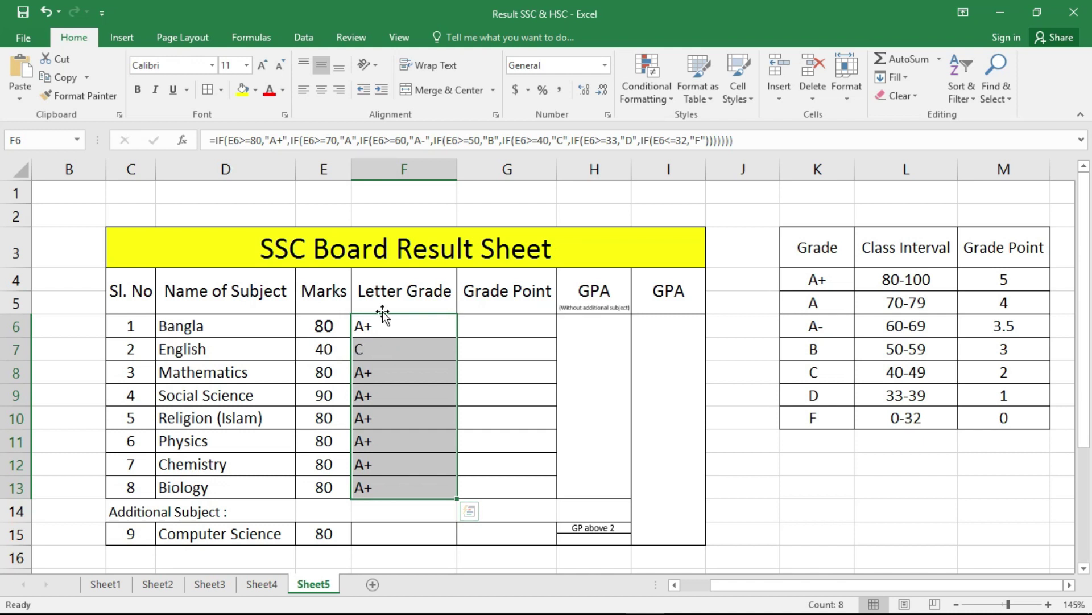
click(320, 90)
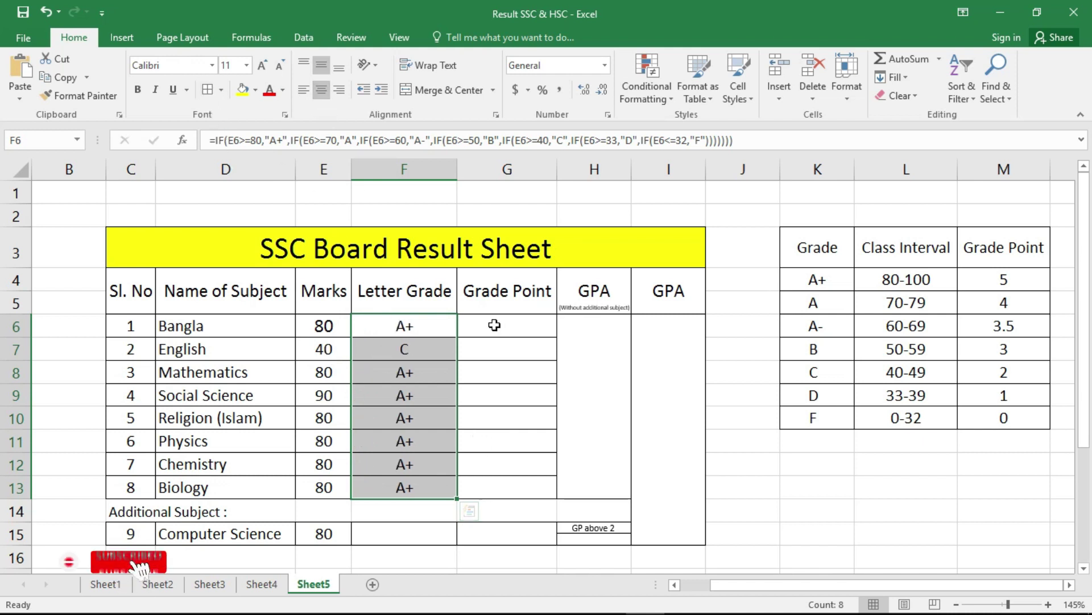
click(387, 537)
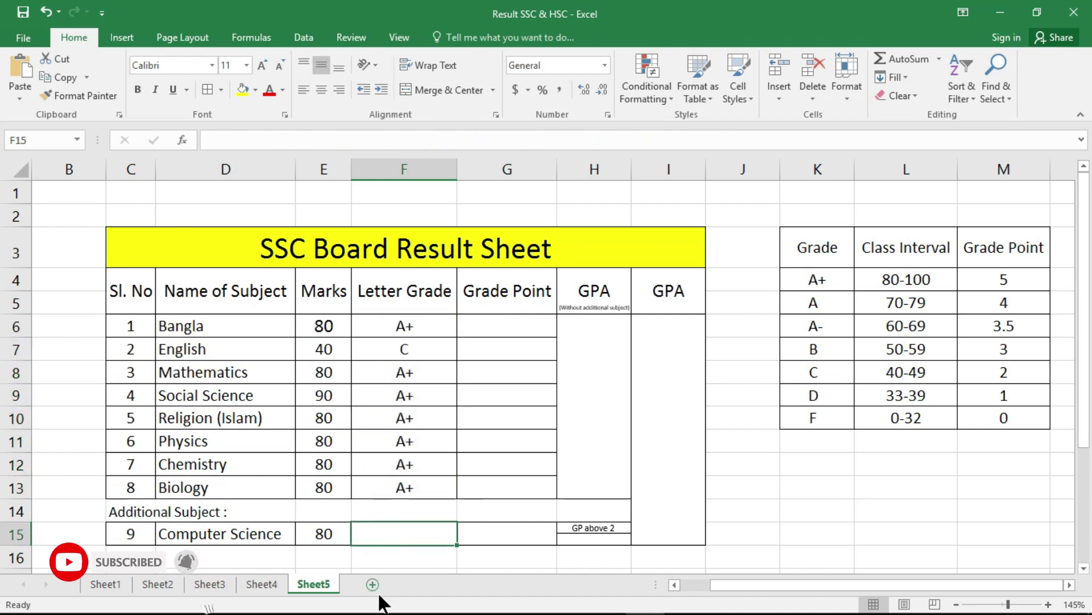
click(397, 489)
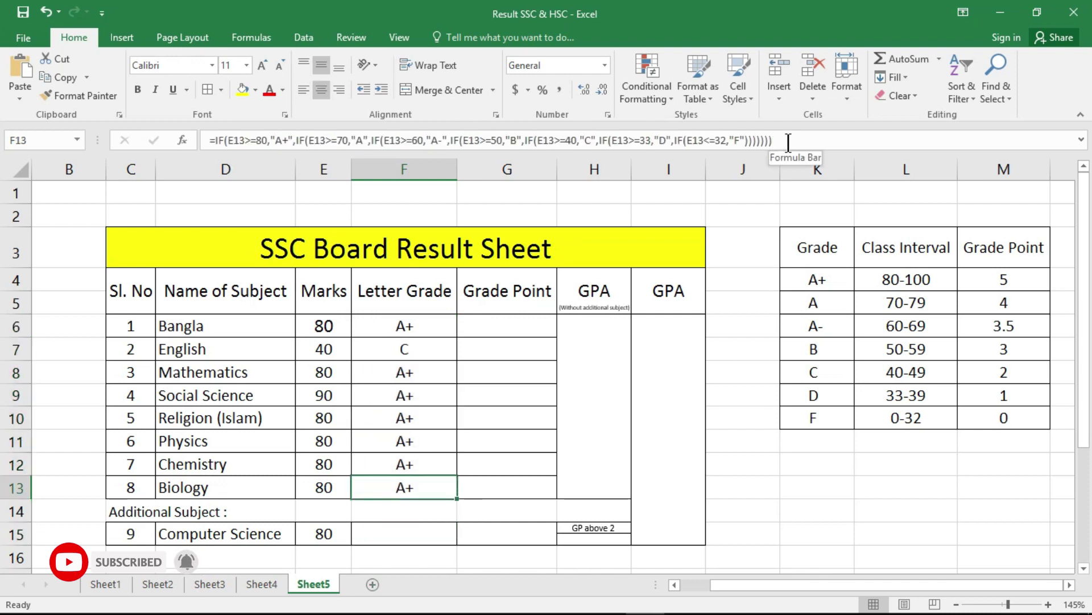
drag(788, 141, 141, 139)
key(ctrl+c)
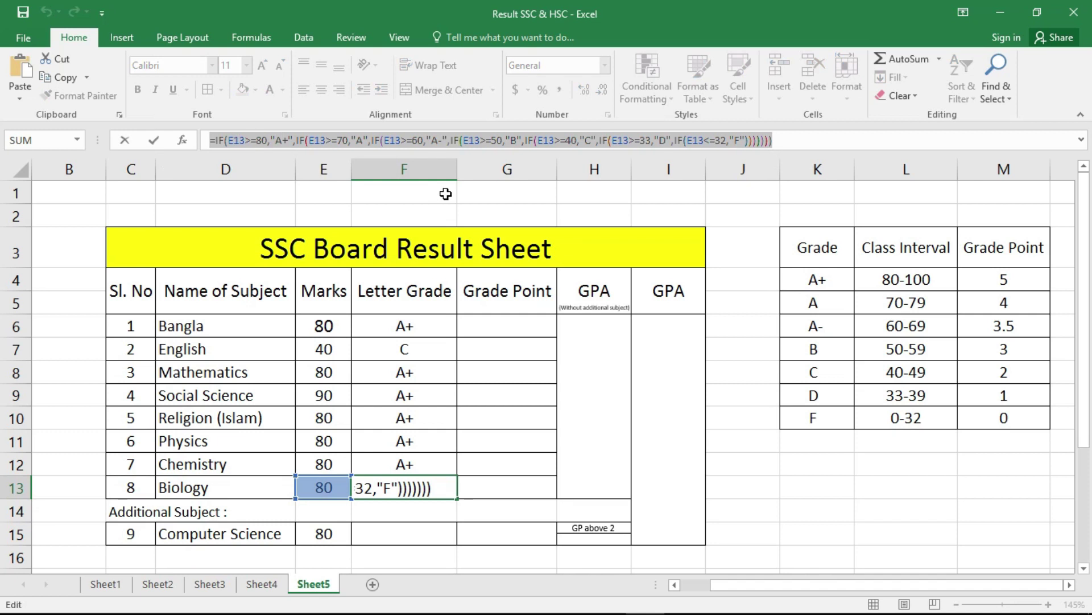
key(Escape)
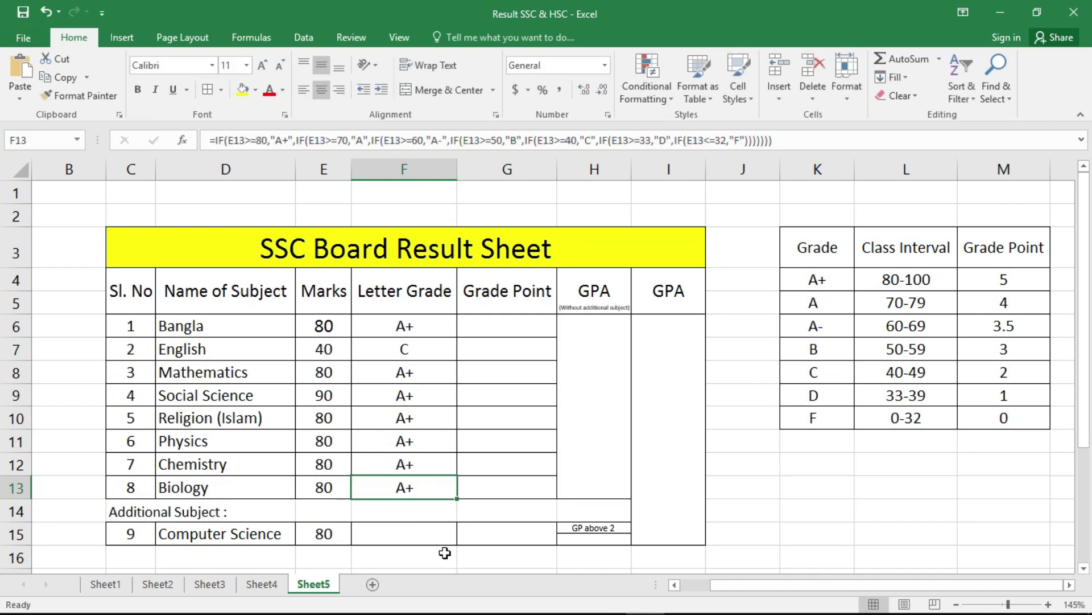
Paste the letter-grade formula into F15 with its references changed from E13 to E15.
click(408, 535)
click(455, 140)
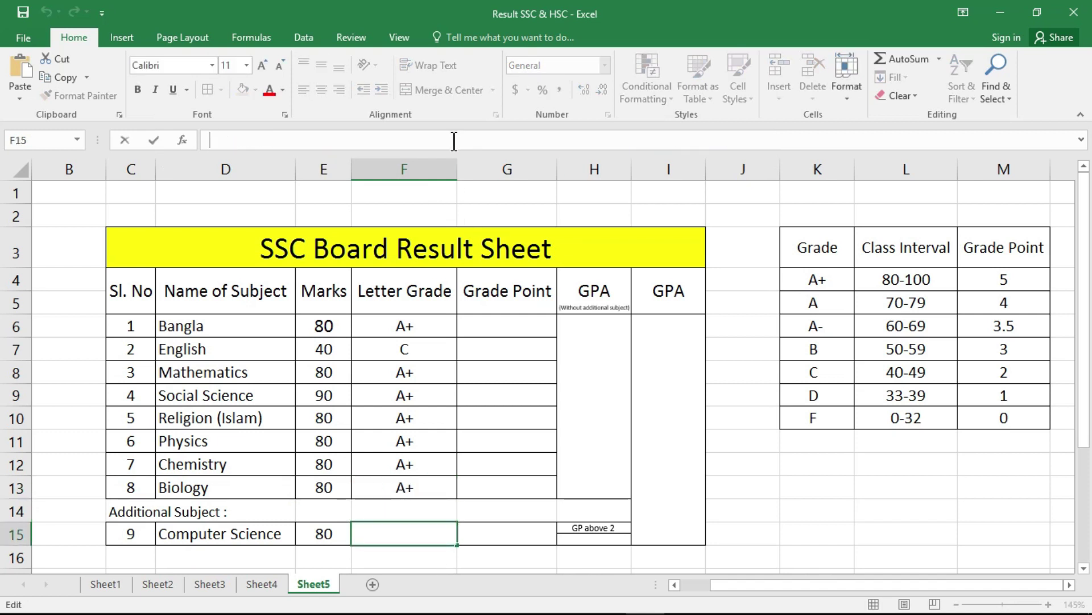
key(ctrl+v)
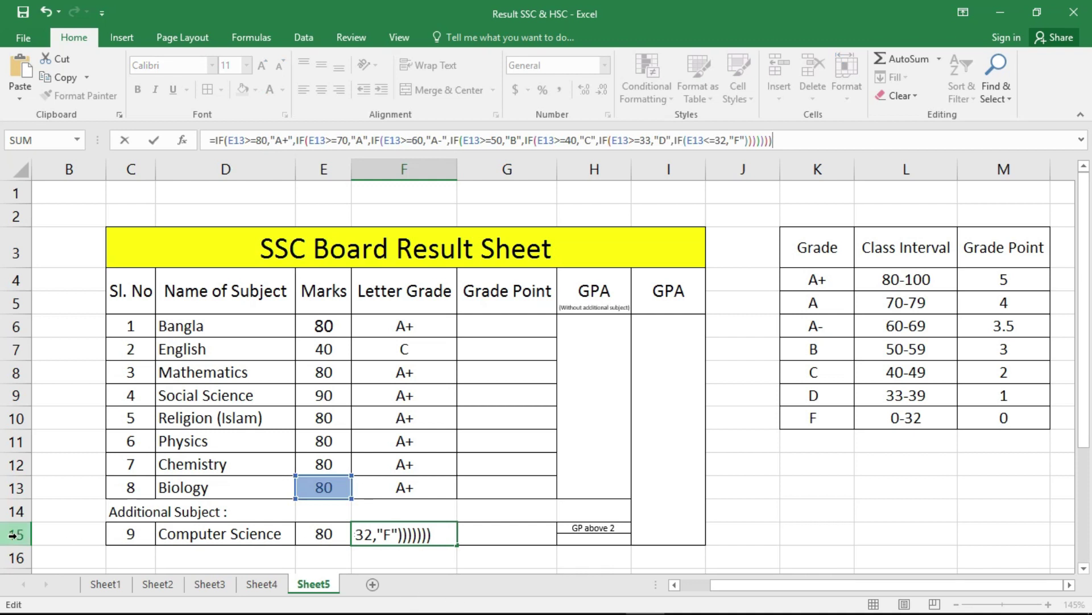
click(245, 140)
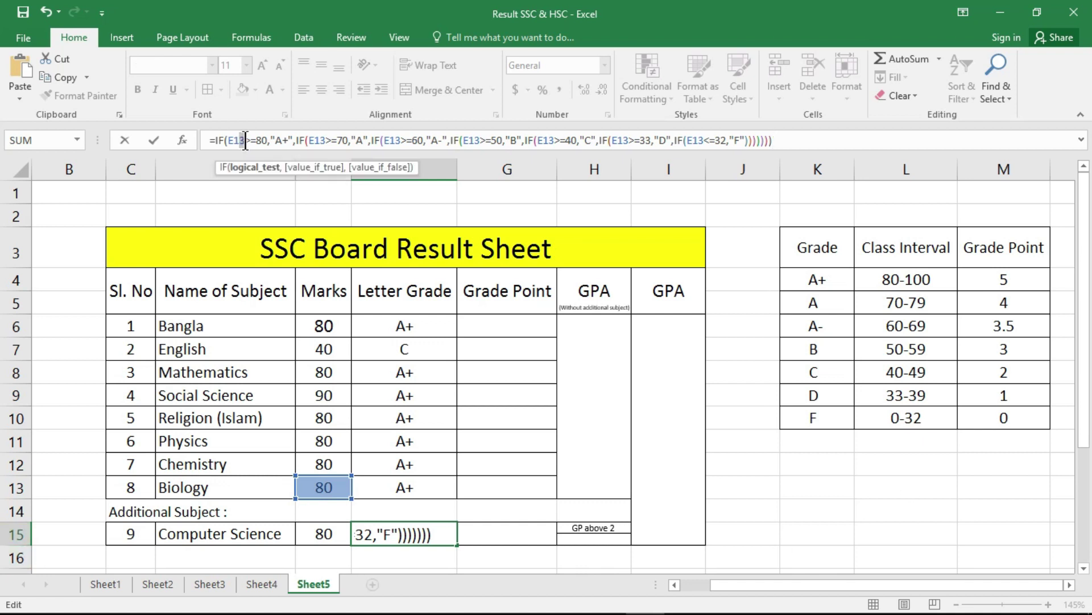
click(324, 534)
double_click(316, 141)
click(324, 533)
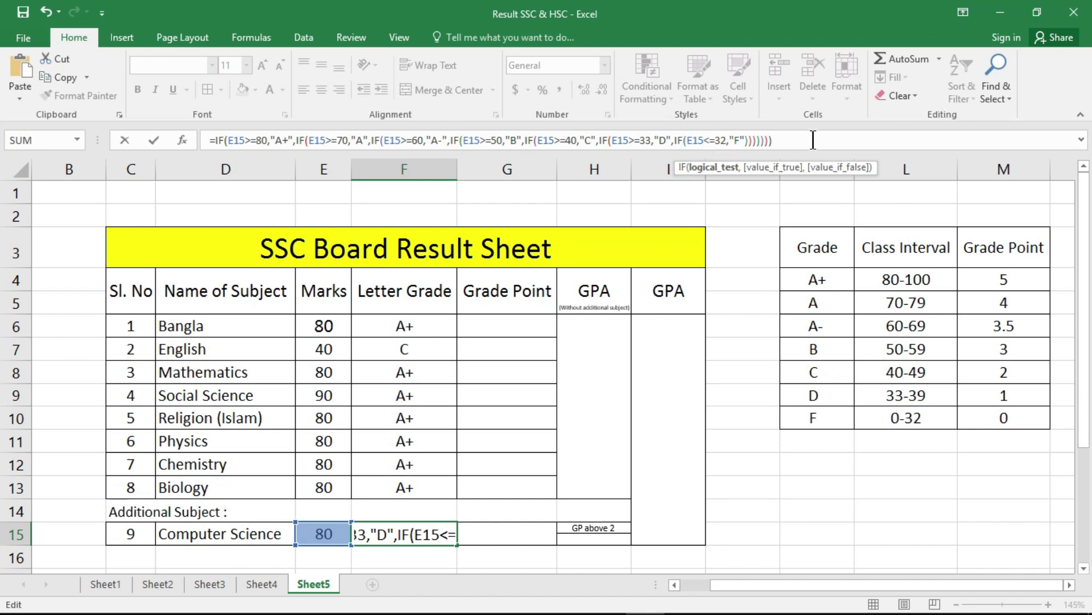
click(813, 140)
key(Return)
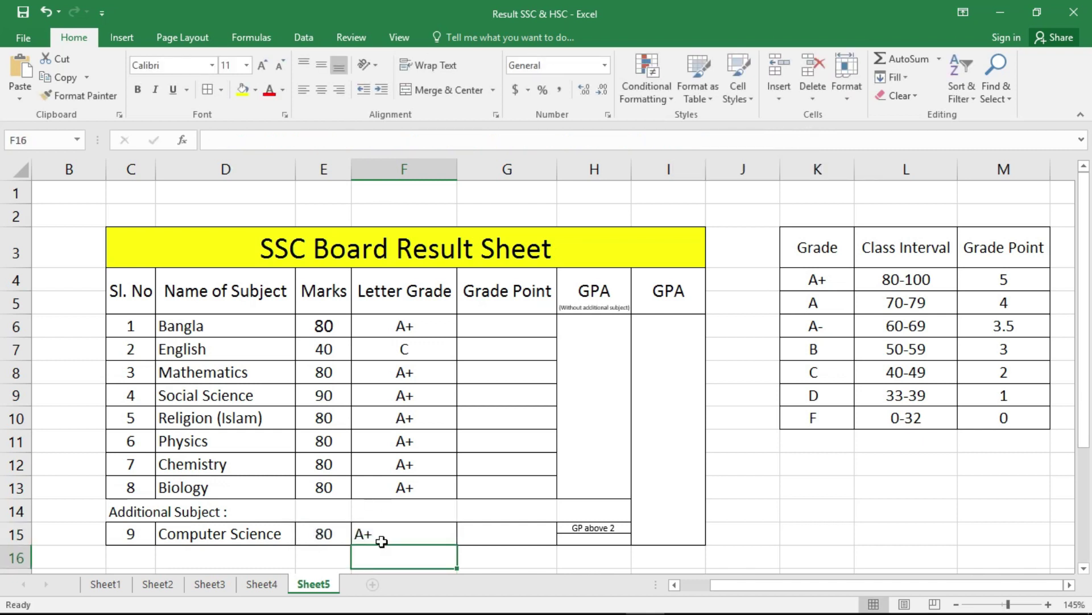
click(398, 533)
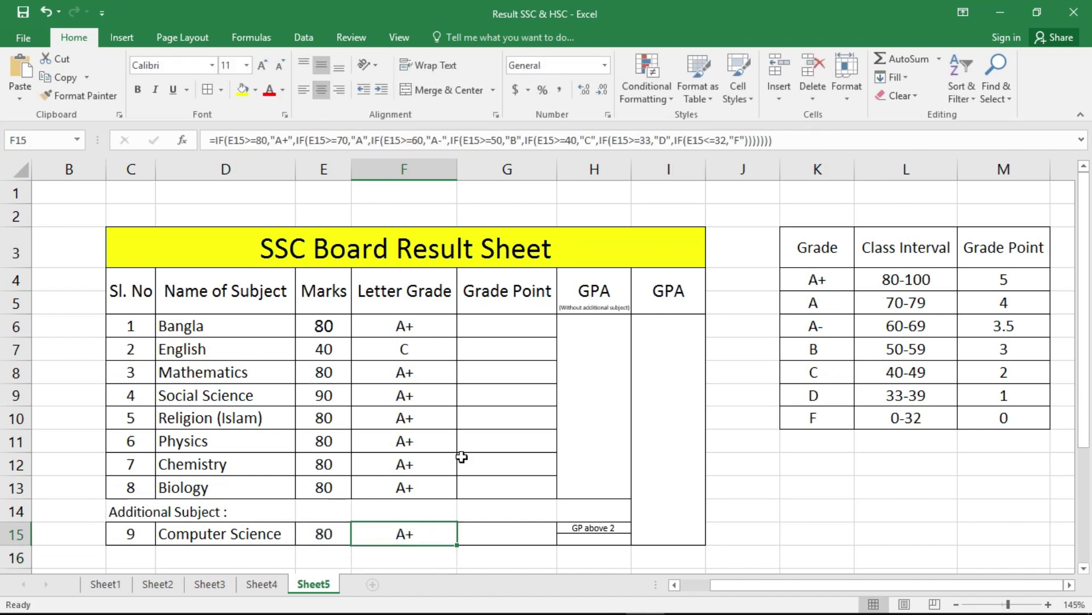
drag(500, 326, 507, 487)
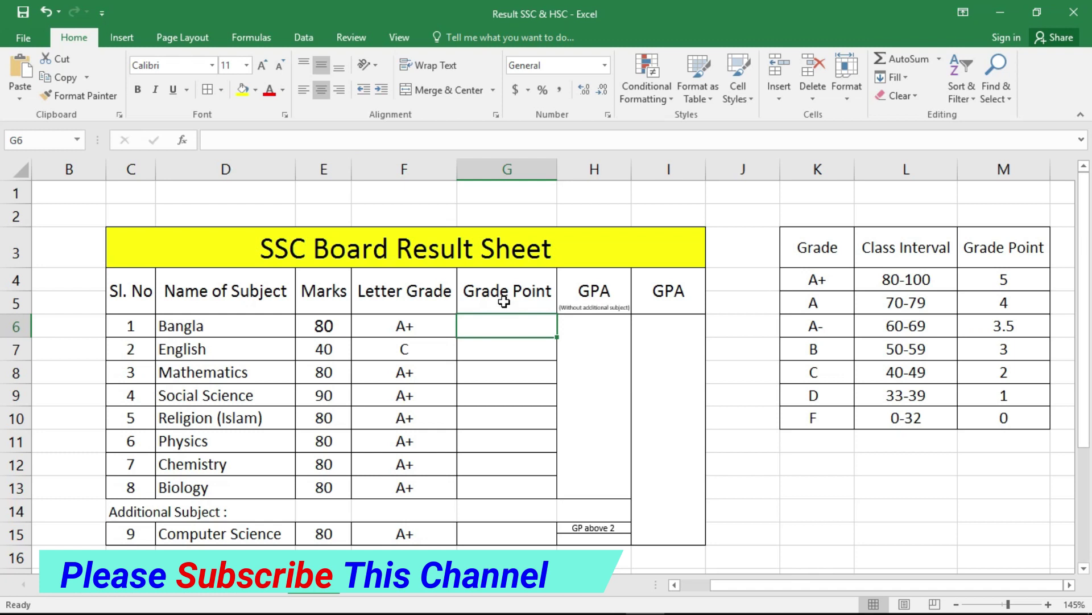
Convert the pasted IF formula in G6 to grade points 5, 4, 3.5, 3, 2, 1, 0 and fill to G13.
click(245, 140)
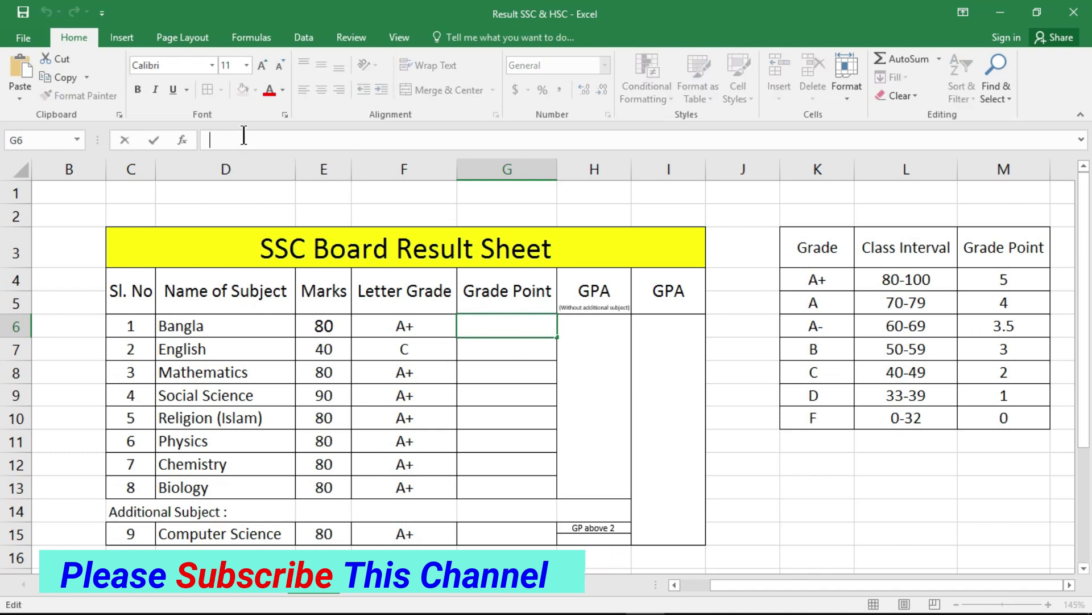
key(ctrl+v)
drag(275, 140, 286, 140)
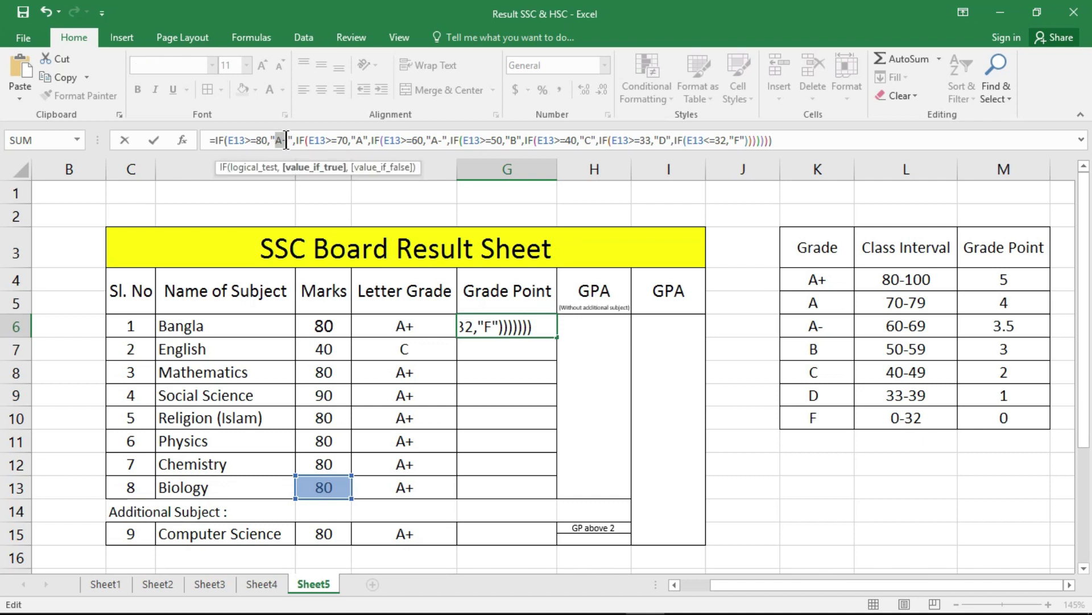
text(5)
text(4)
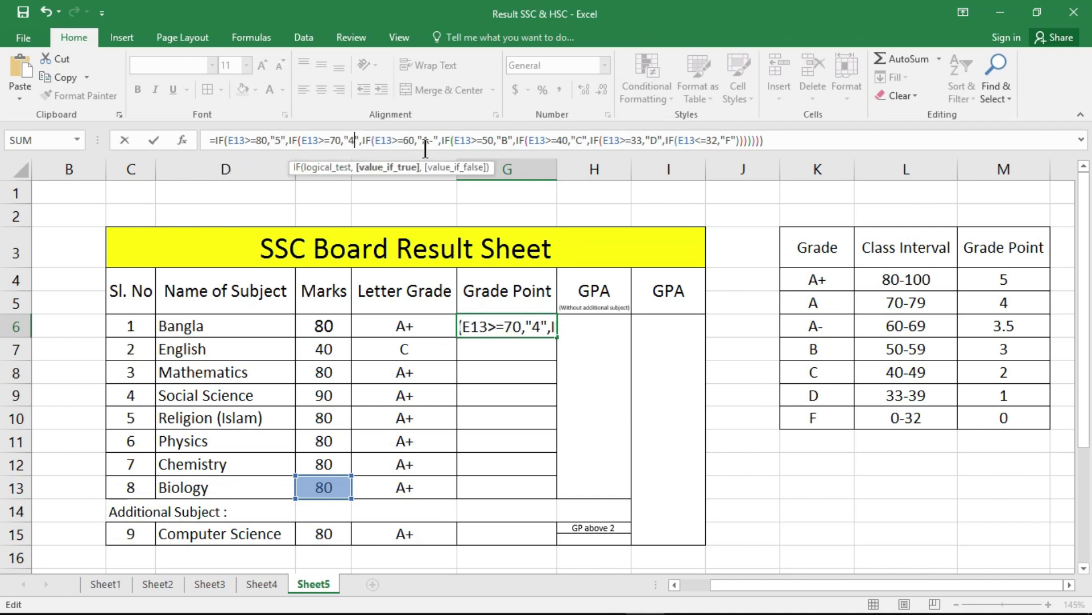
drag(422, 140, 432, 140)
text(3.5)
drag(503, 140, 507, 140)
text(4)
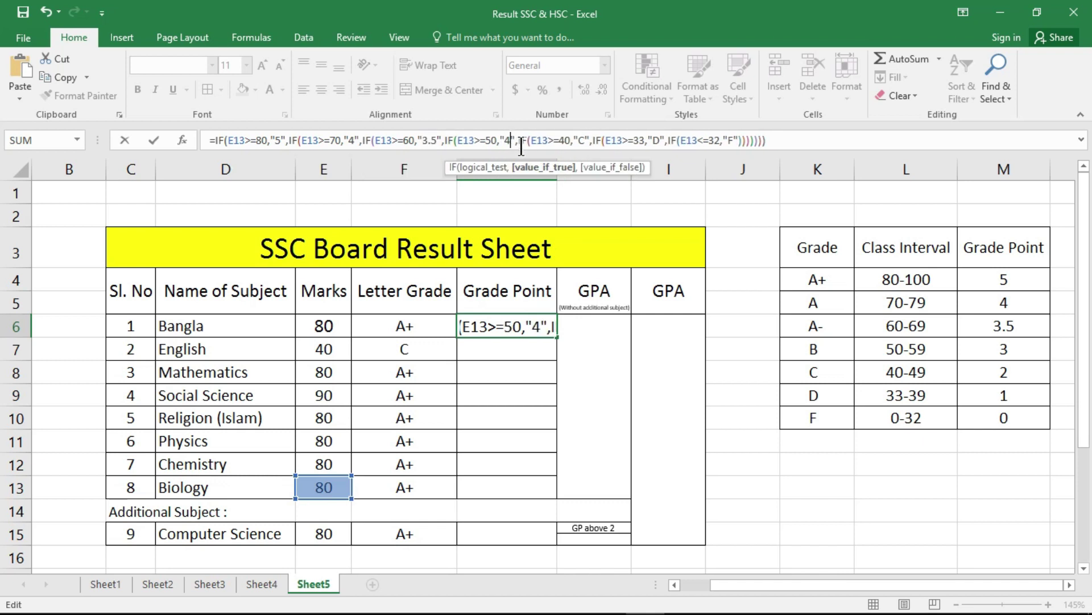
key(BackSpace)
text(3)
double_click(579, 140)
text(2)
text(1)
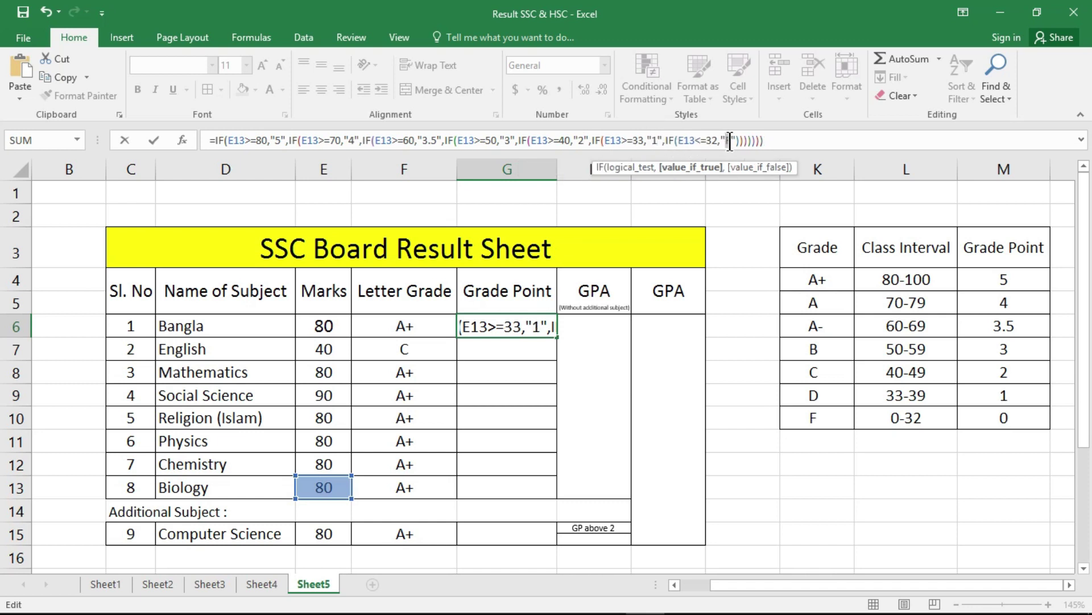
double_click(728, 140)
text(0)
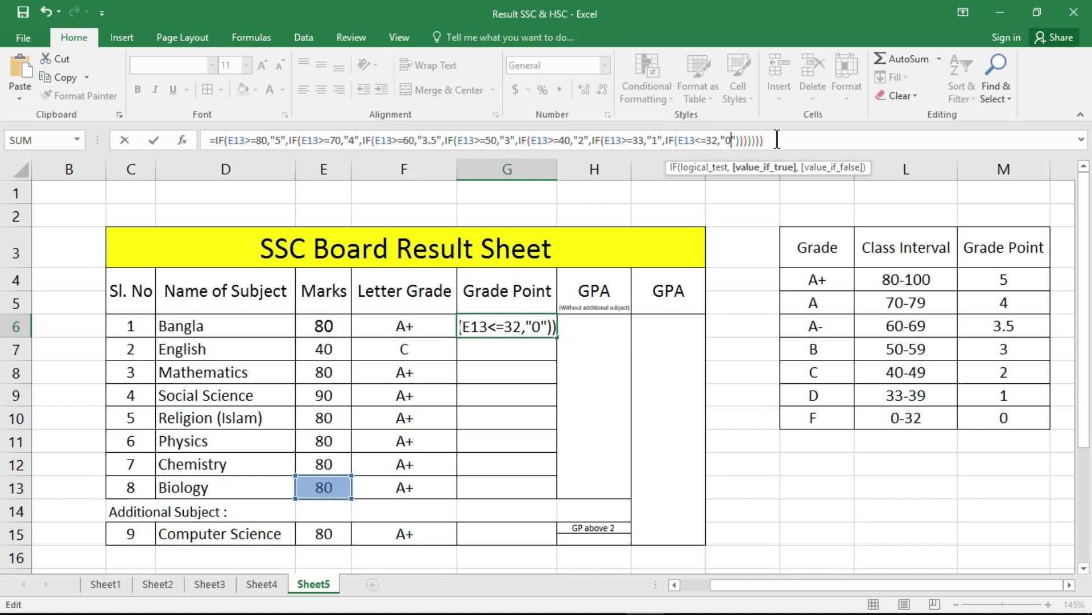
key(Return)
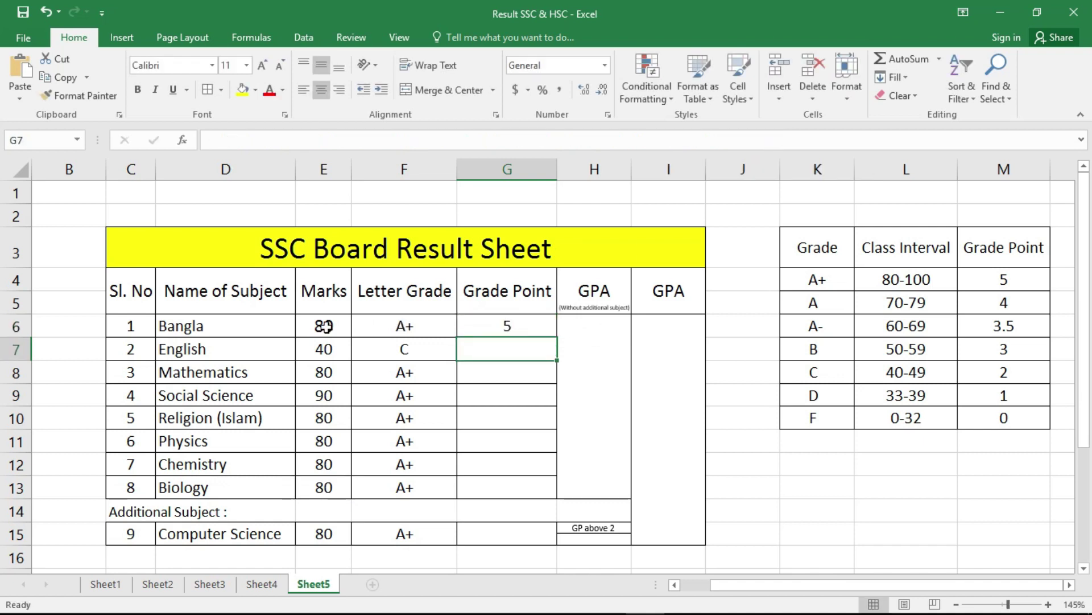
click(529, 325)
drag(557, 338, 558, 496)
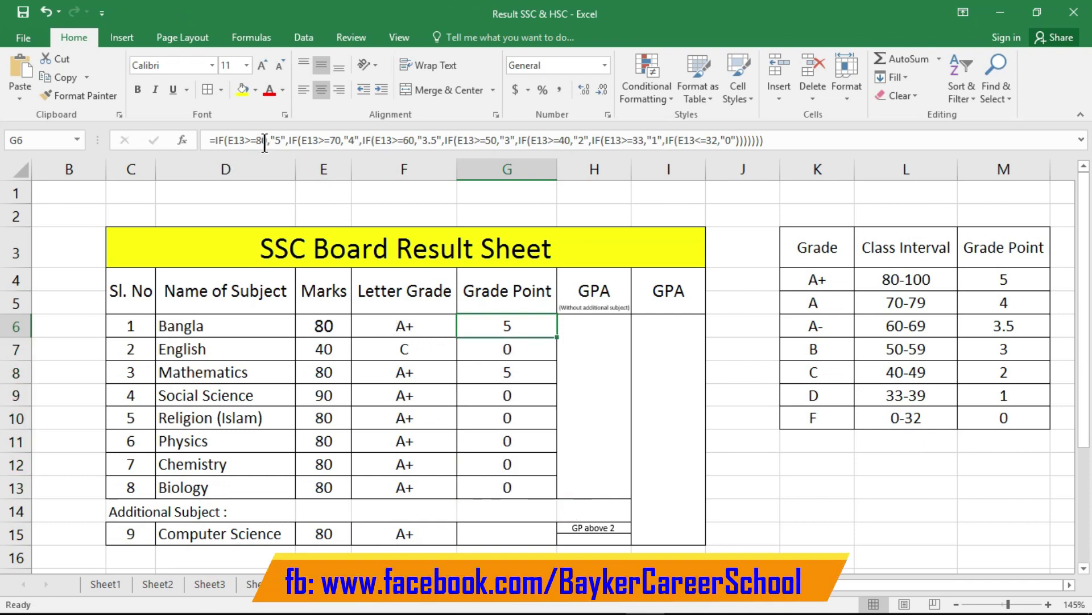
Change the first four E13 references in G6's formula to E6.
click(239, 140)
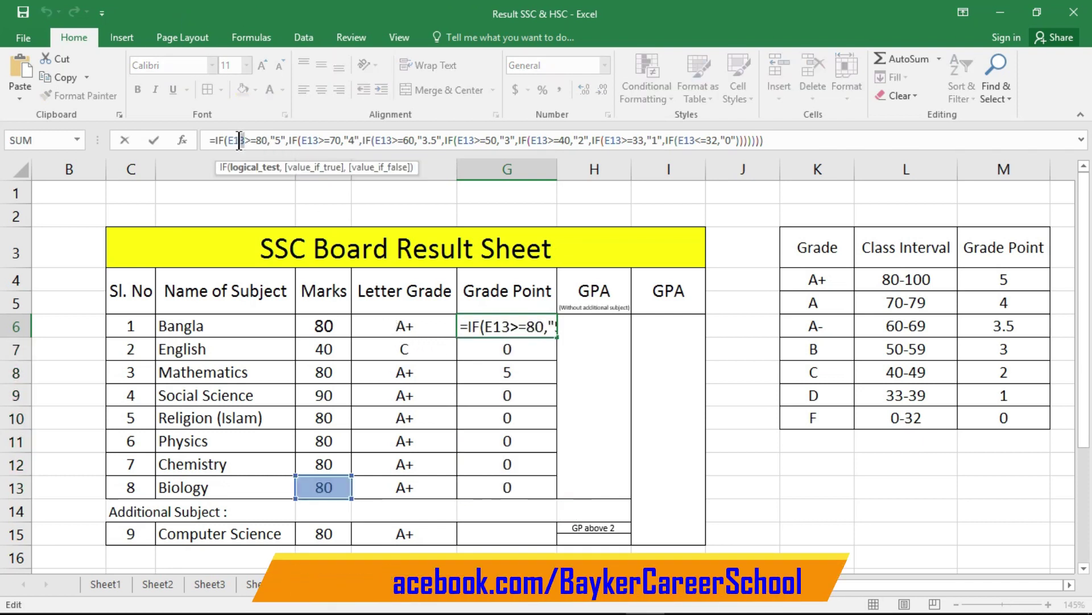
key(BackSpace)
key(Delete)
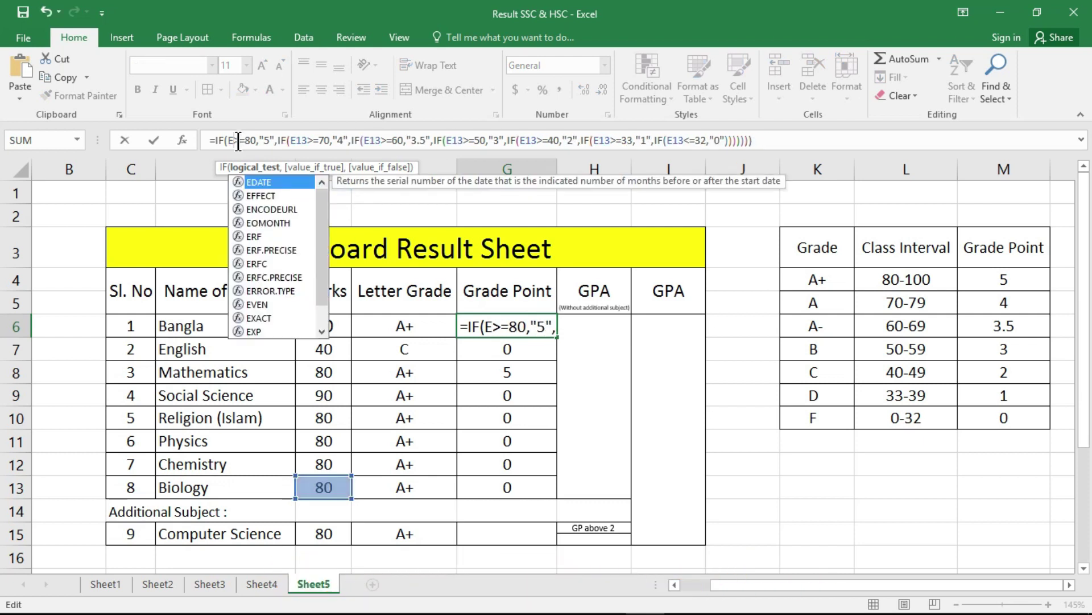
text(6)
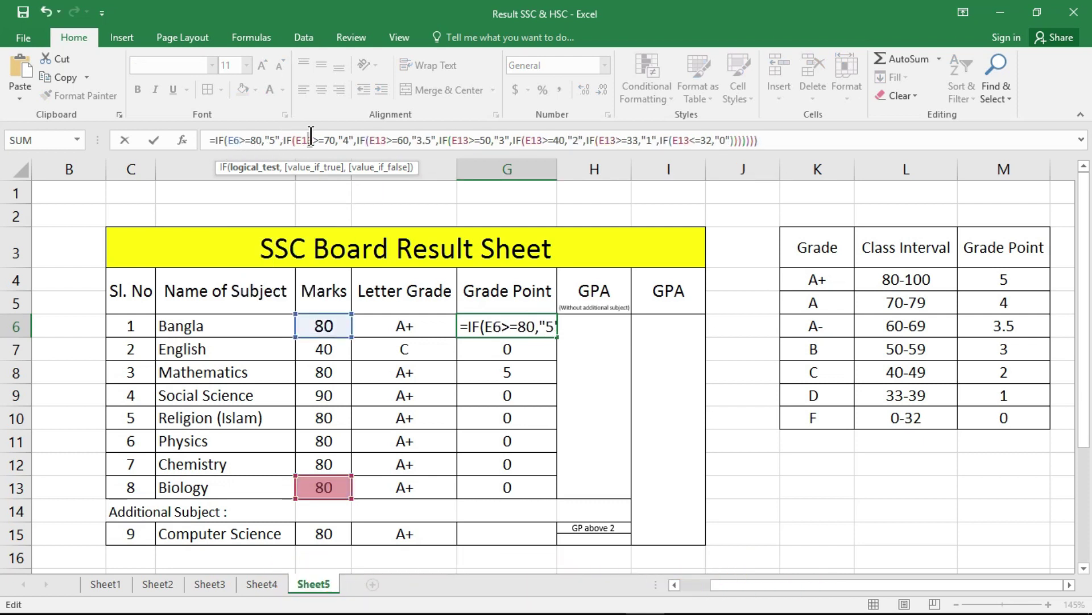
click(311, 140)
key(BackSpace)
key(Delete)
text(6)
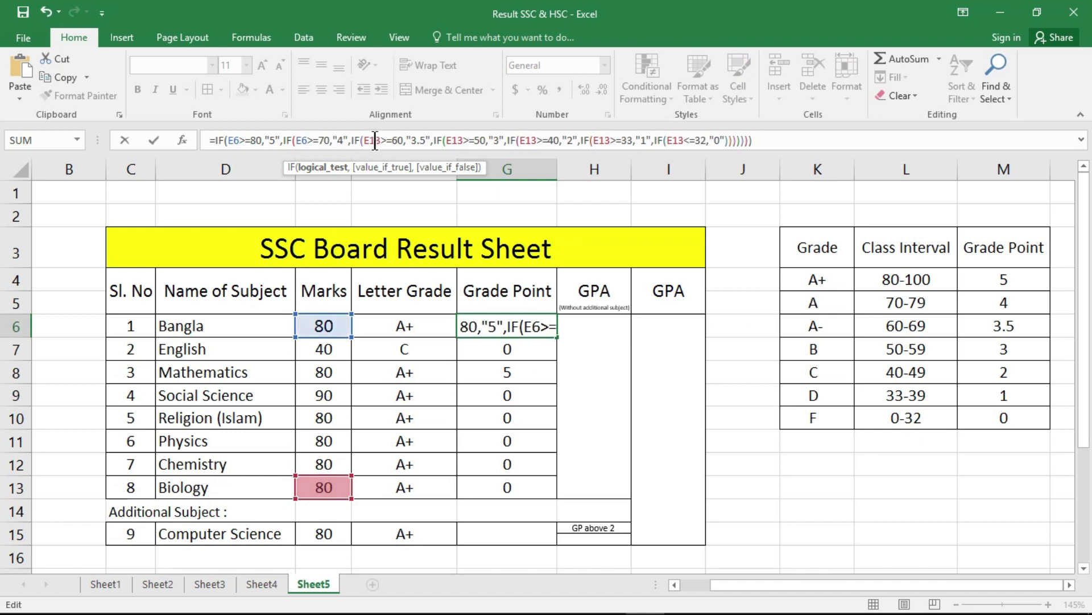
click(375, 140)
key(BackSpace)
key(Delete)
text(6)
click(441, 140)
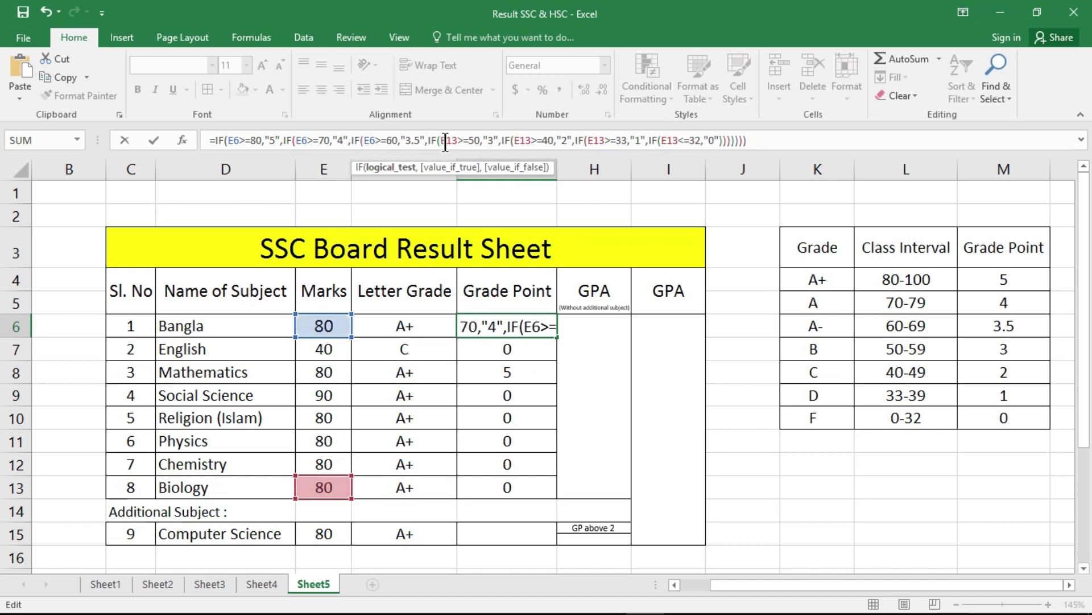
key(BackSpace)
key(Delete)
text(6)
Fix the remaining references to E6 and refill the corrected formula down G6:G13.
click(519, 140)
key(BackSpace)
key(Delete)
text(6)
click(586, 140)
key(BackSpace)
key(Delete)
text(6)
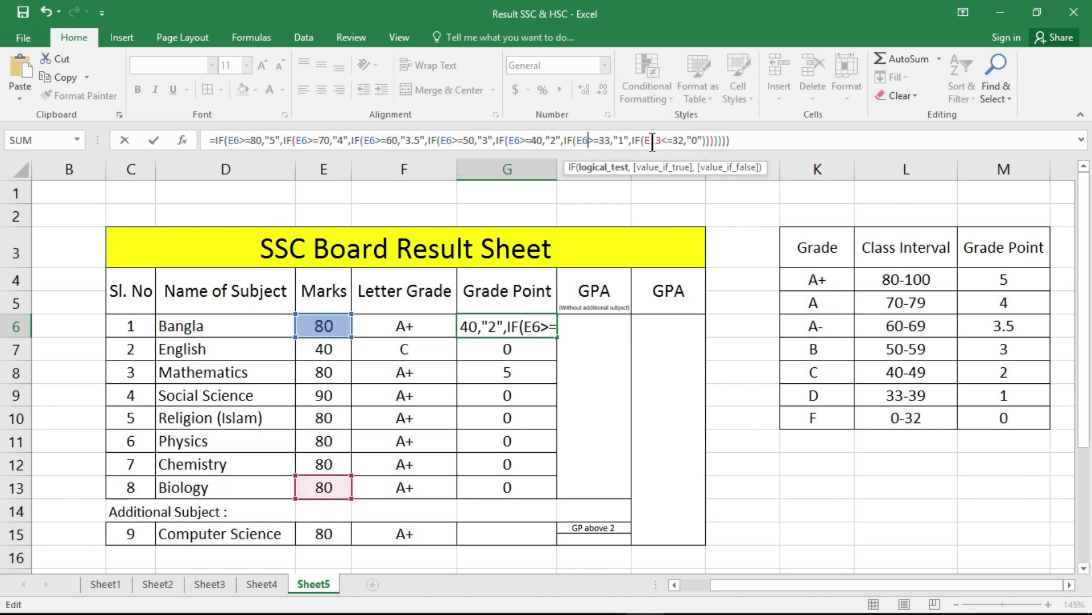
click(653, 140)
key(BackSpace)
key(Delete)
text(6)
key(Return)
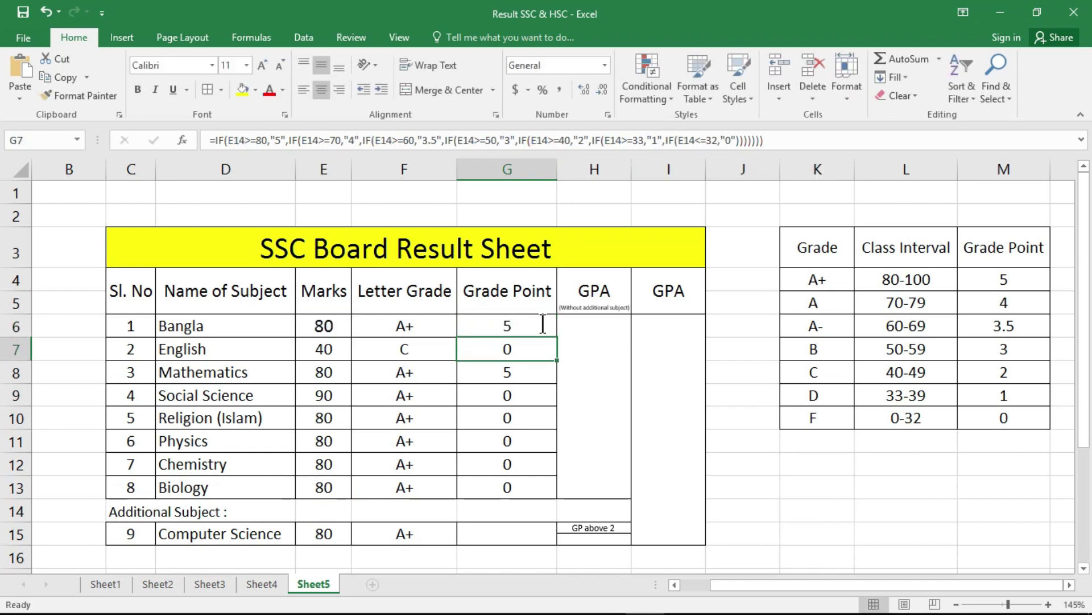
click(543, 324)
drag(557, 337, 548, 495)
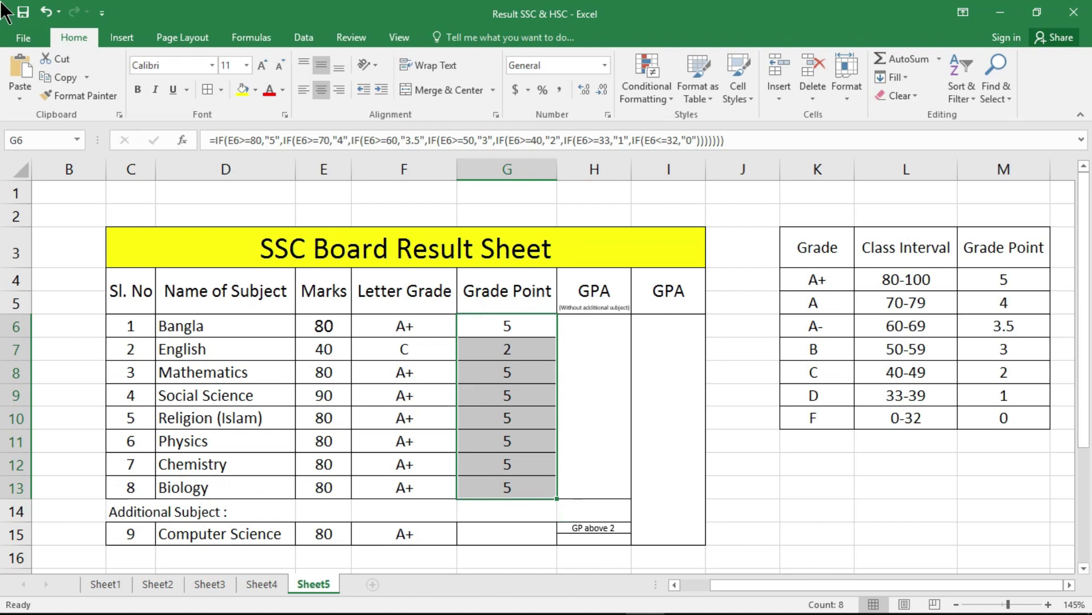
click(507, 533)
click(485, 142)
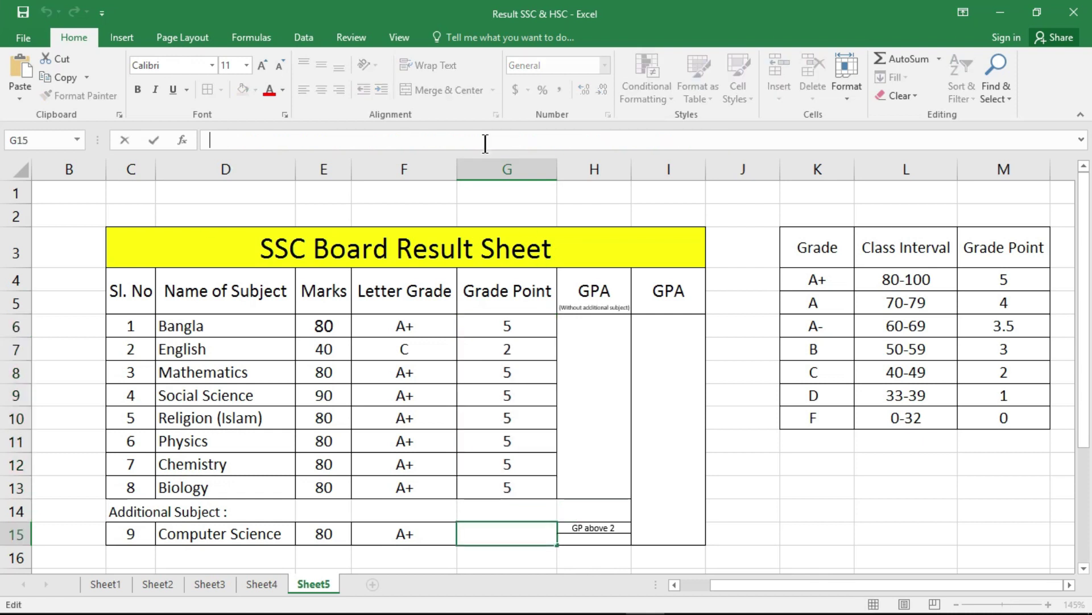
Review G13's grade-point formula, then paste it into G15 with the first reference as E15.
click(500, 489)
drag(764, 140, 196, 143)
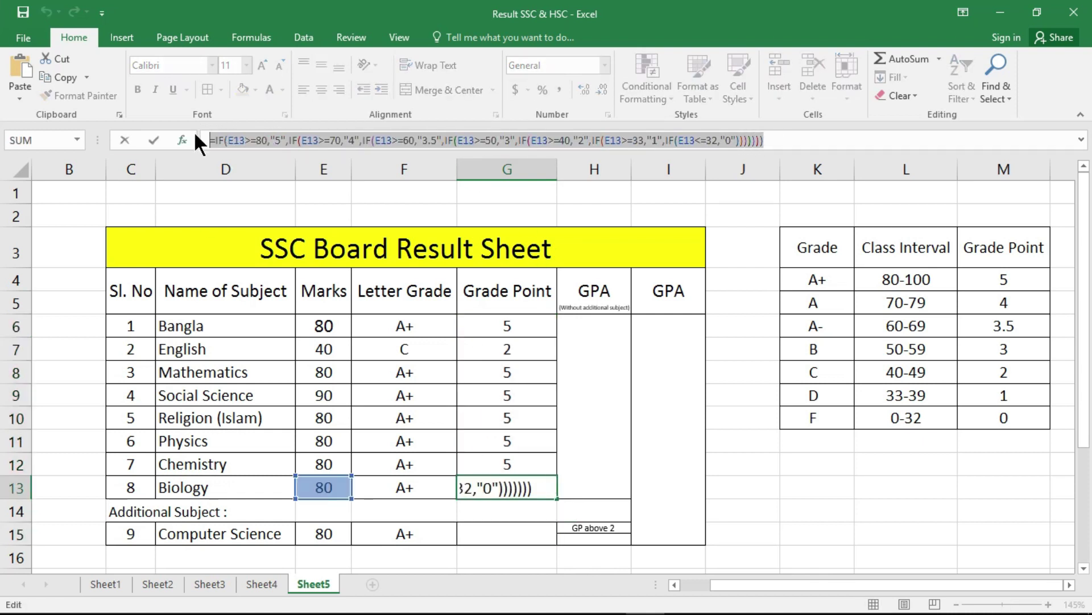
key(Escape)
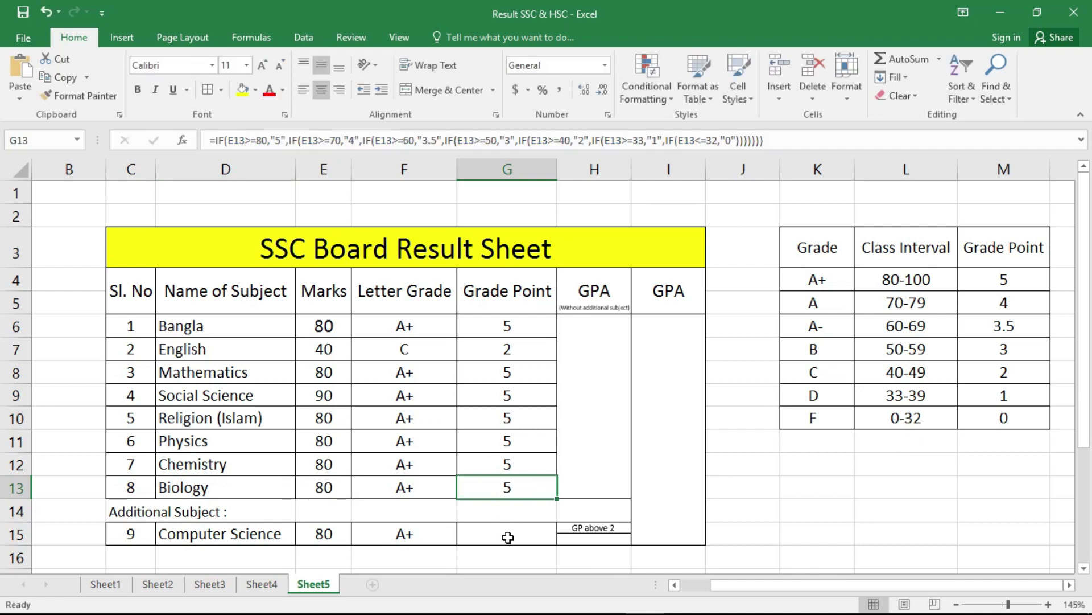
click(506, 533)
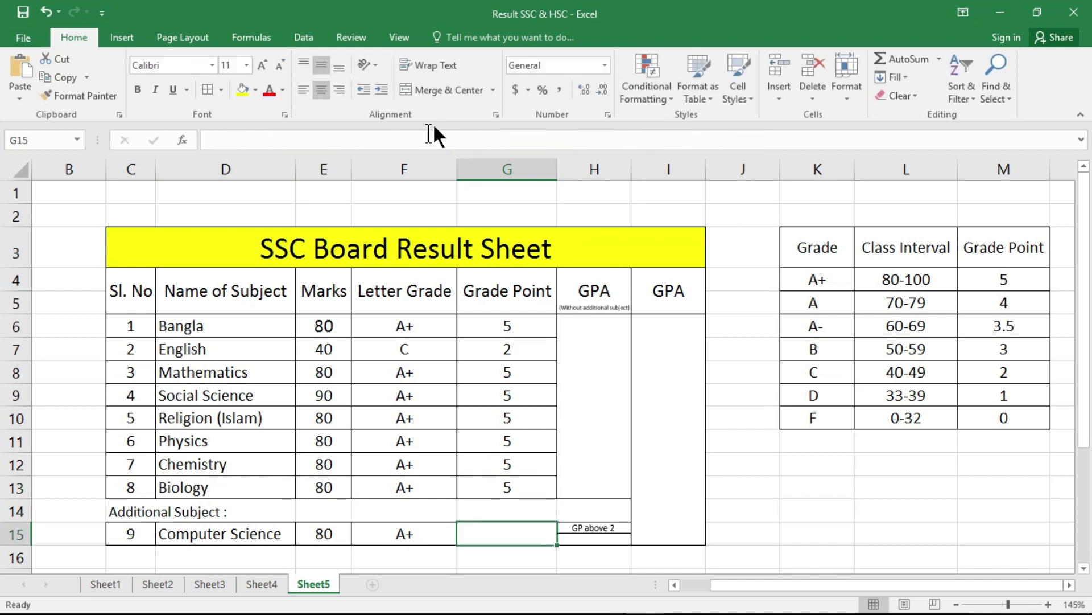
click(425, 137)
text(=IF(E13>=80,"5",IF(E13>=70,"4",IF(E13>=60,"3.5",IF(E13>=50,"3",IF(E13>=40,"2",IF(E13>=33,"1",IF(E13<=32,"0"))))))))
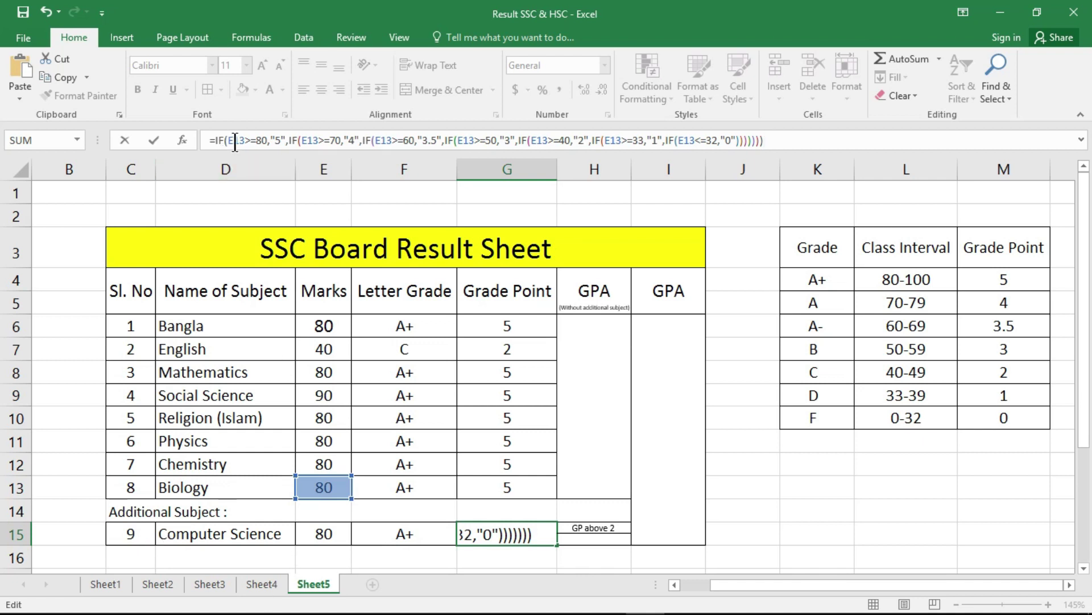
text(E15)
Replace the remaining E13 references with E15 so Computer Science gets grade point 5.
double_click(310, 140)
text(E15)
double_click(388, 140)
text(E15)
double_click(470, 140)
text(E15)
double_click(543, 140)
text(E15)
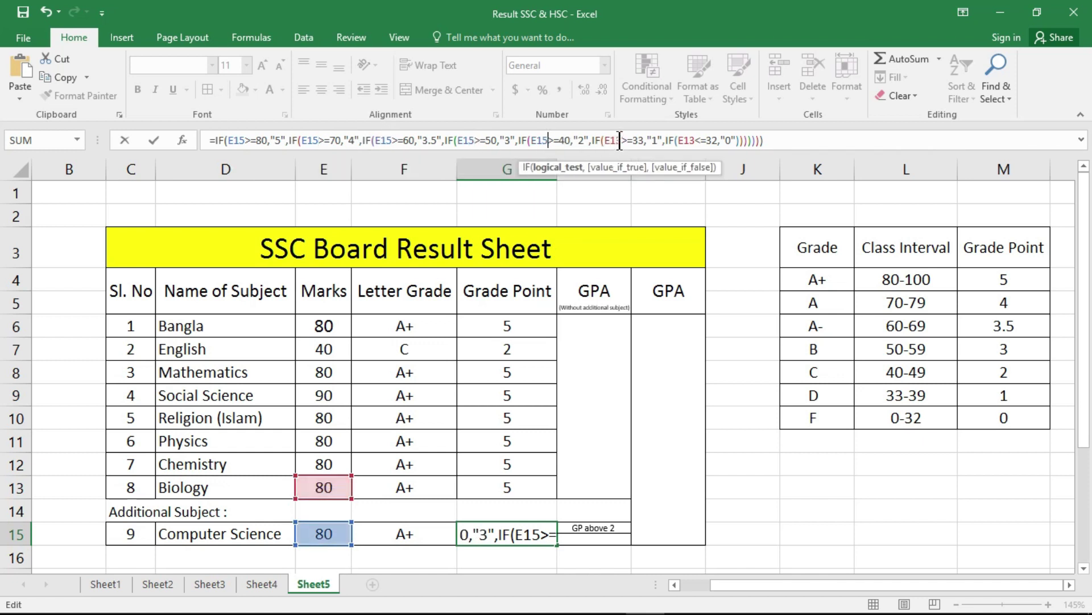
double_click(620, 140)
text(E15)
double_click(686, 140)
text(E15)
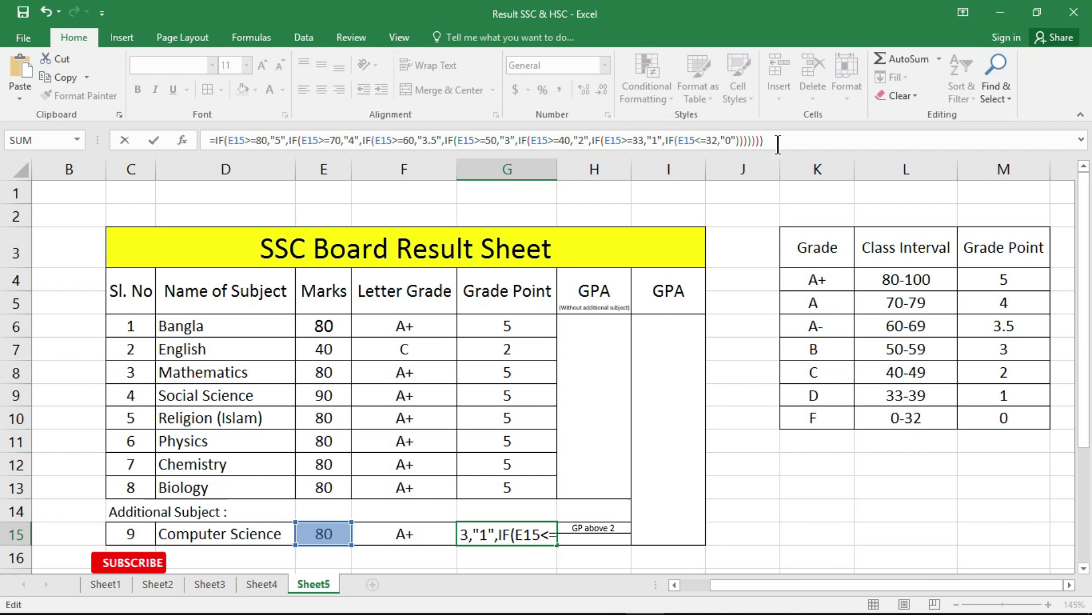
key(Return)
click(324, 533)
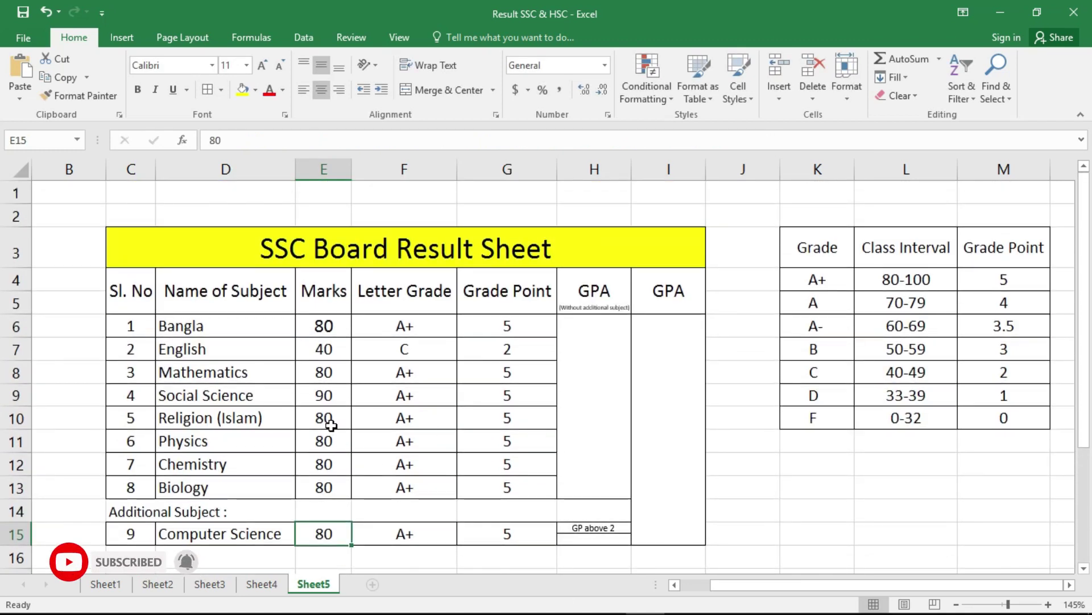
Enter test marks 32 in E6 (Bangla), 50 in E8 (Mathematics) and 20 in E11 (Physics).
click(325, 325)
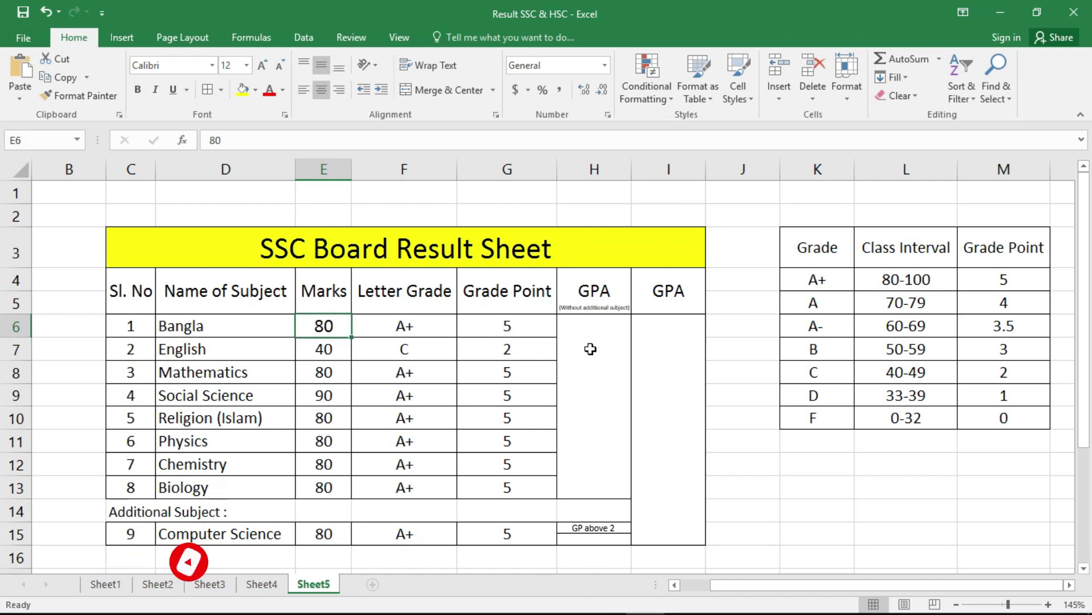
text(33)
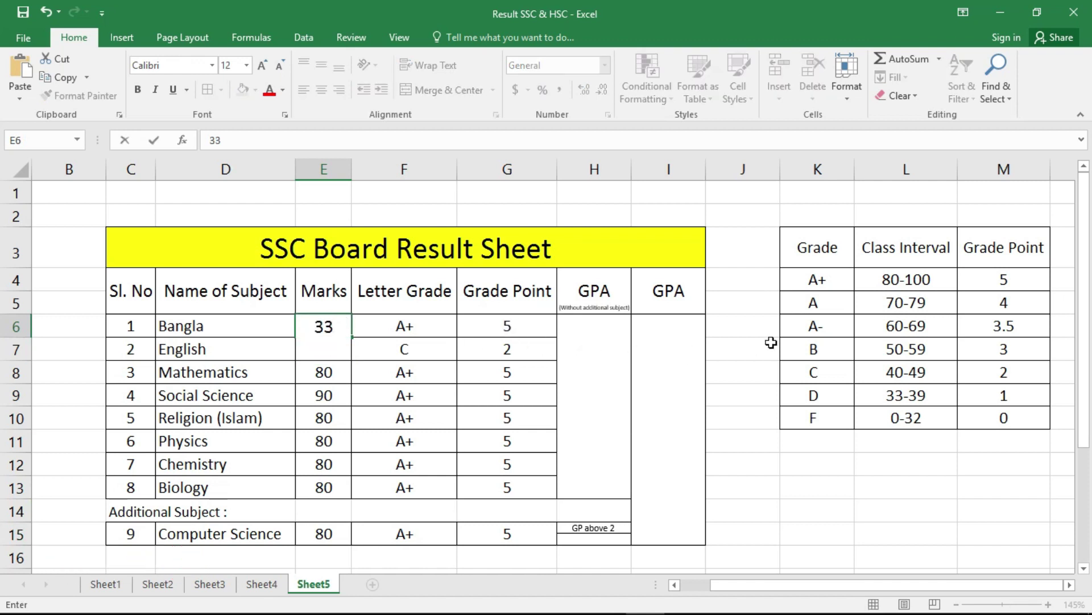
key(ctrl+Return)
text(32)
key(Return)
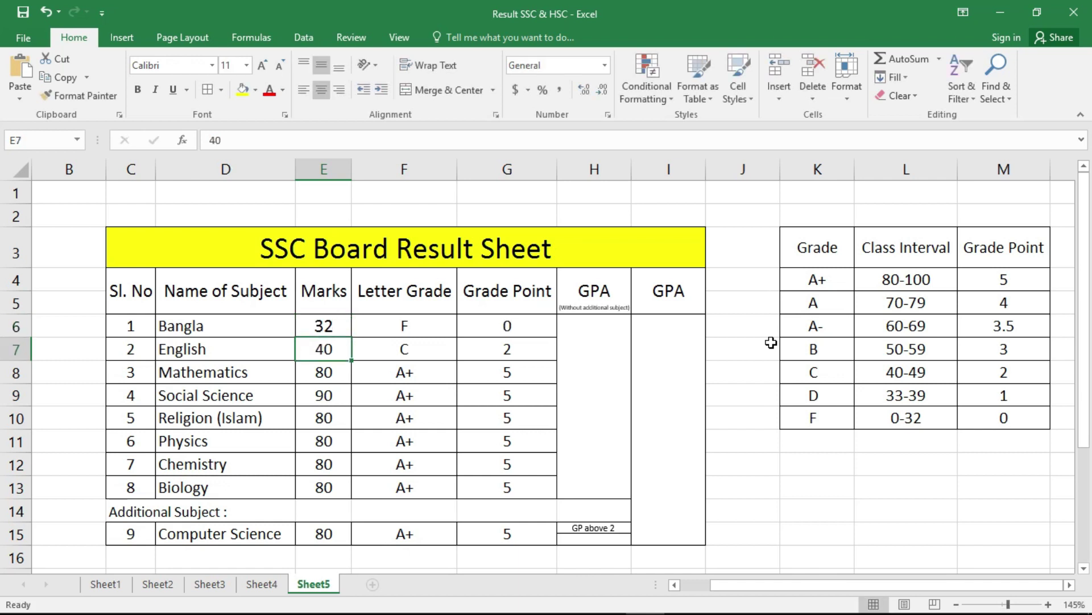
key(Down)
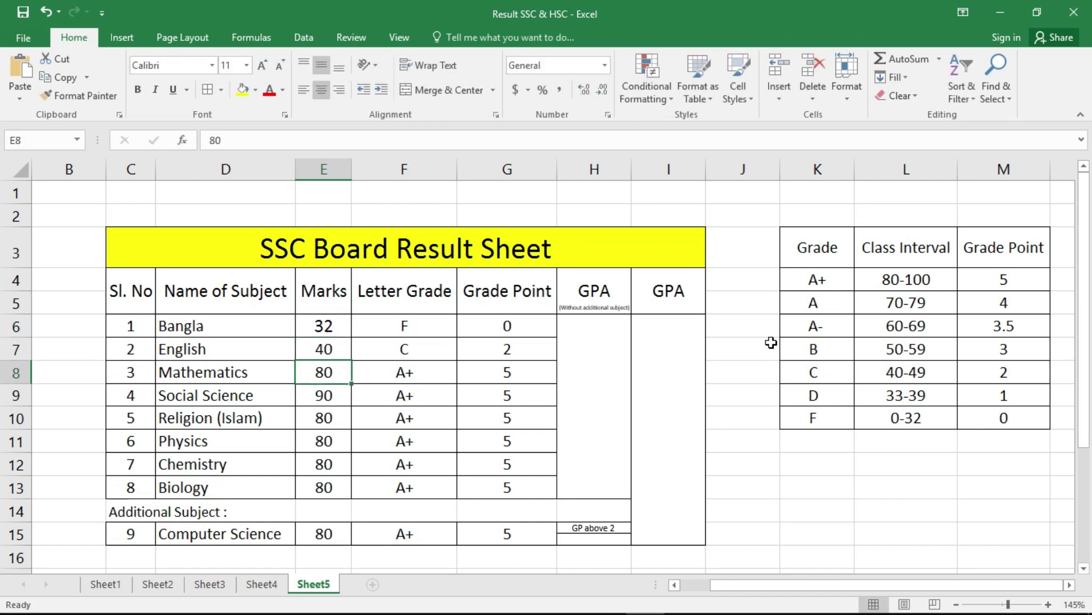
text(50)
key(ctrl+Return)
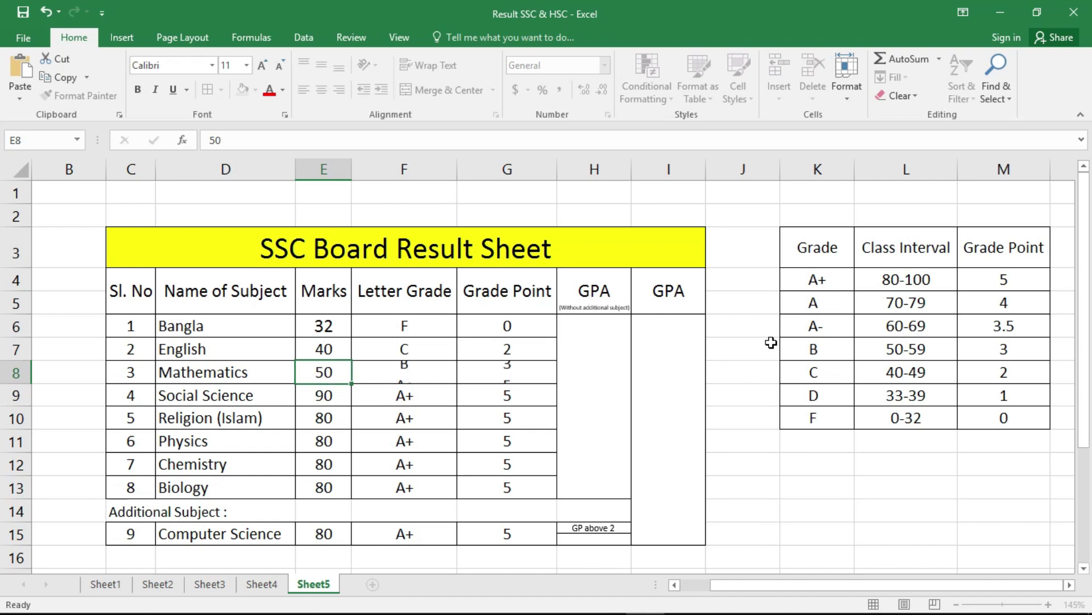
key(Down)
key(Down)
key(Down)
text(20)
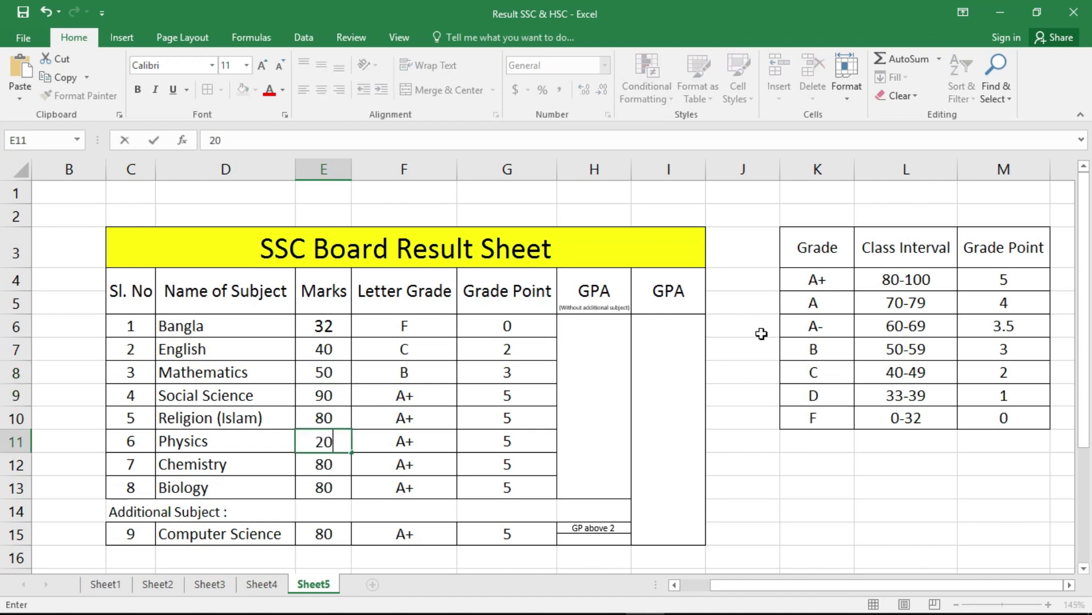
key(Return)
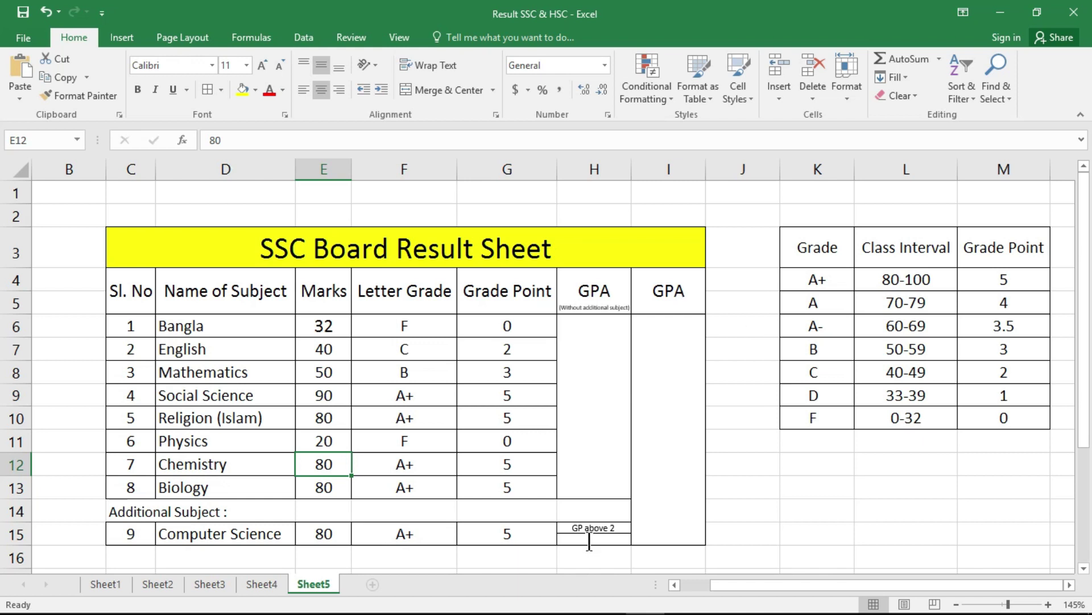
click(589, 373)
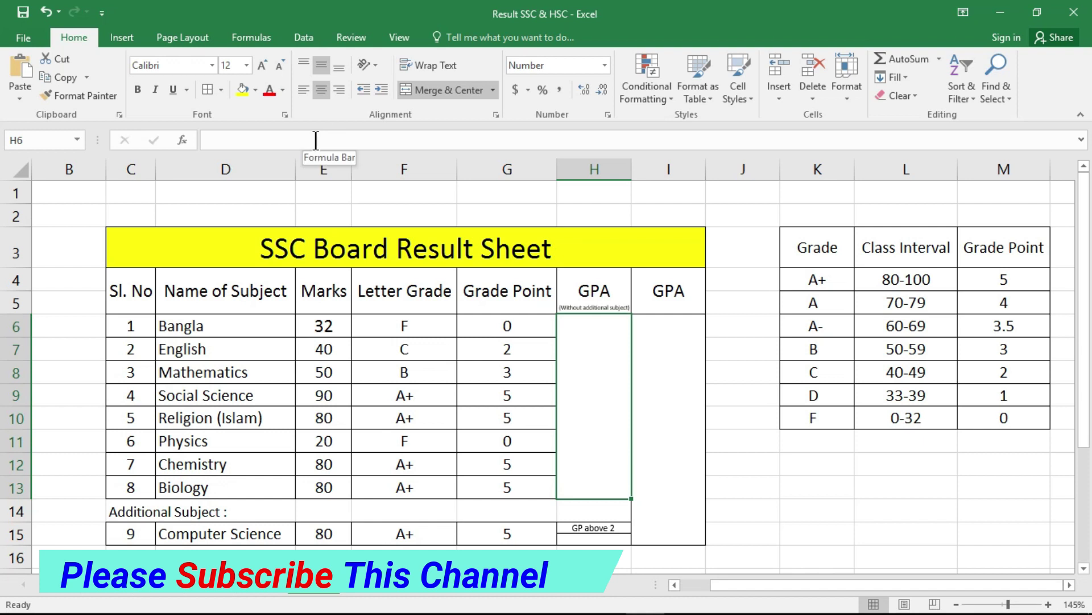
Start the H6 GPA formula as =IF(MIN(E6:E13)>=33,"F", with the false branch still open.
click(391, 141)
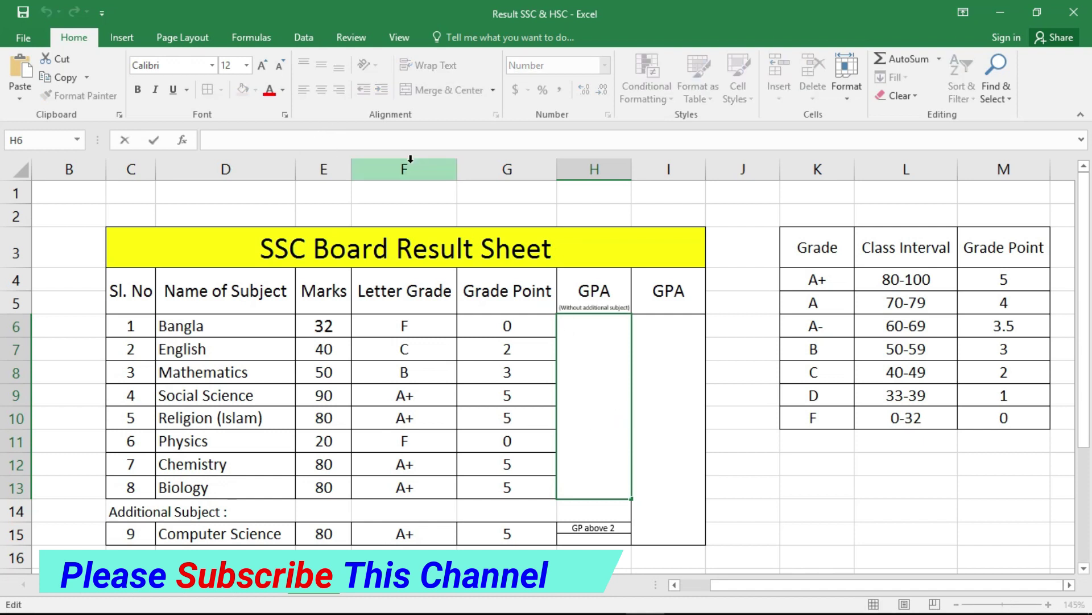
text(=IF)
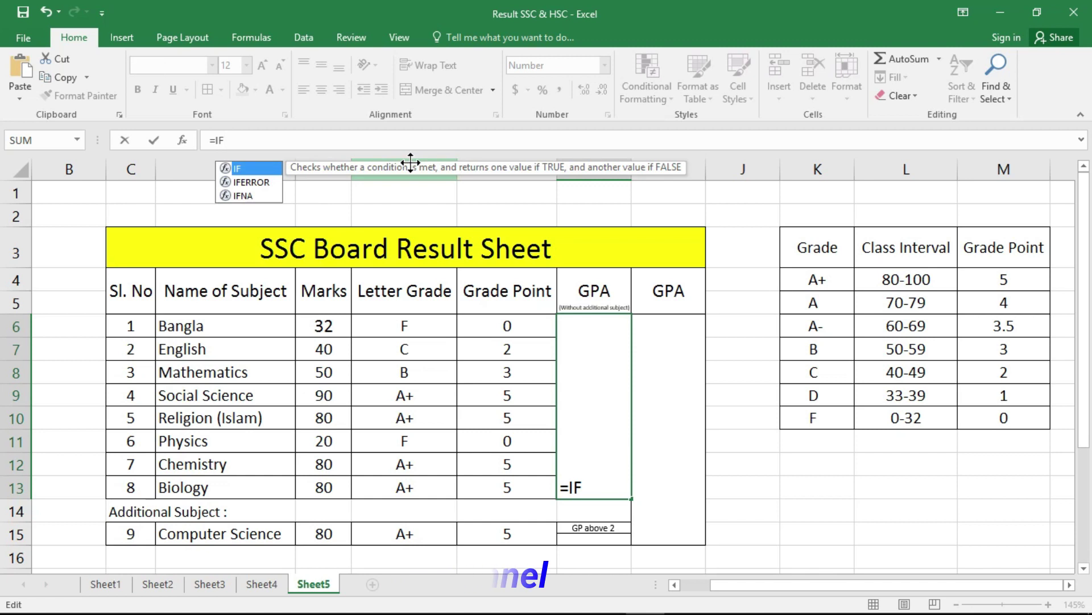
text(()
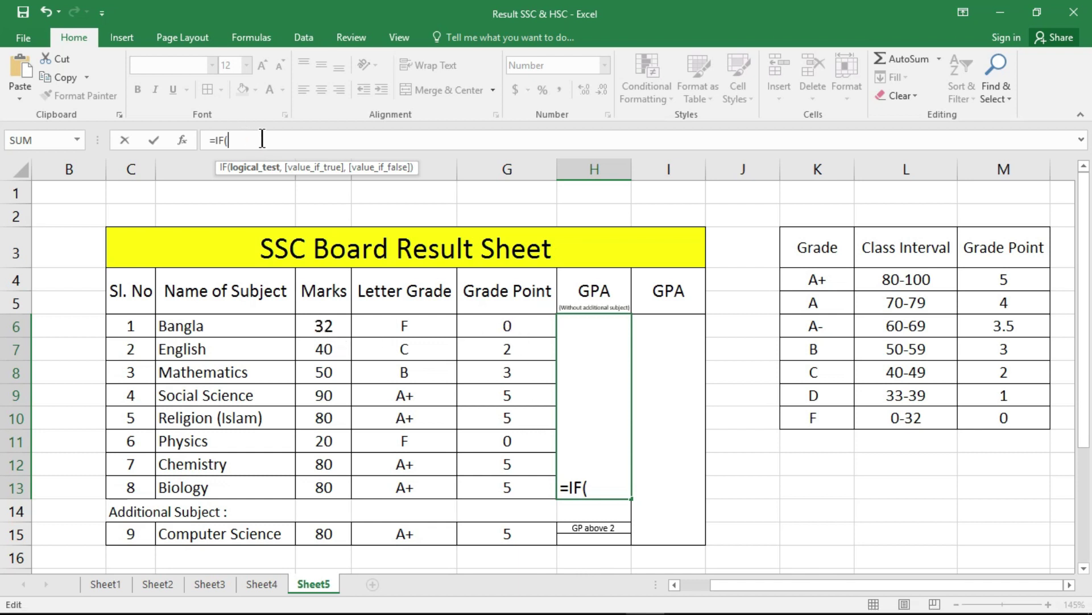
text(MIN)
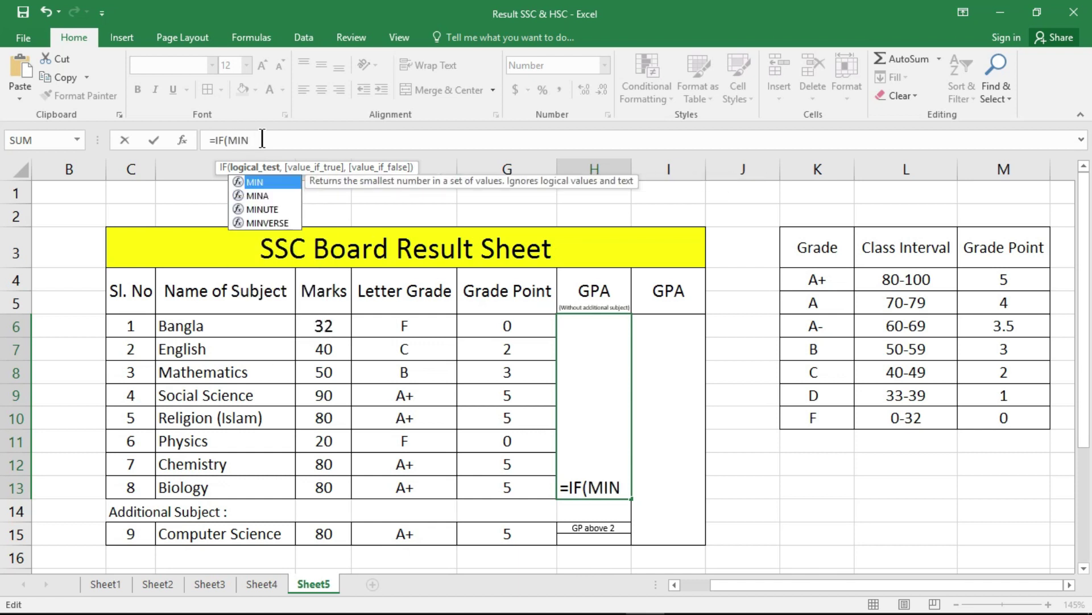
text(()
click(322, 325)
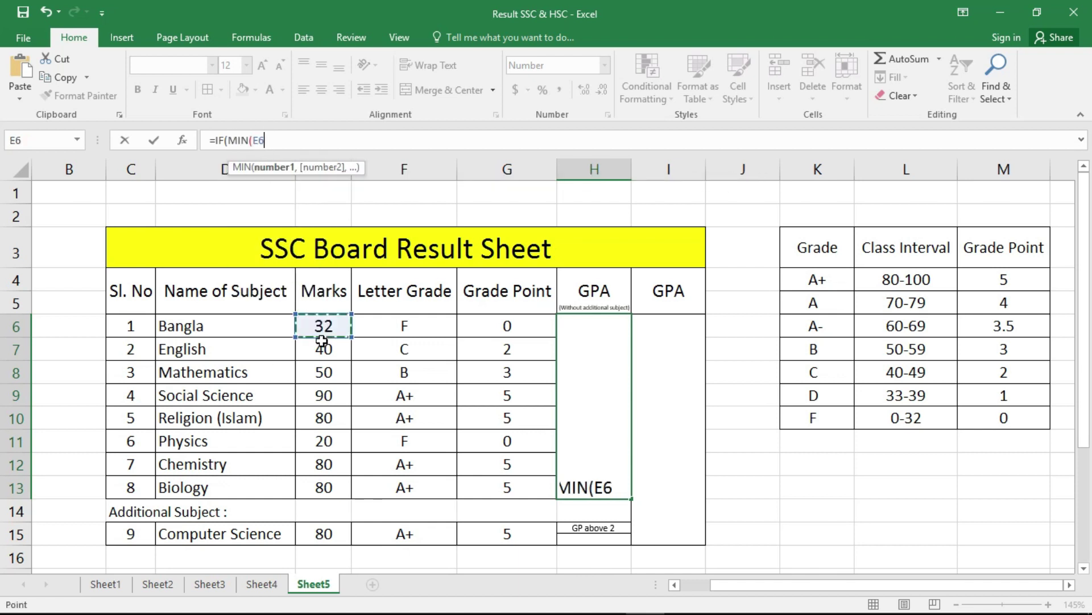
drag(321, 341, 323, 488)
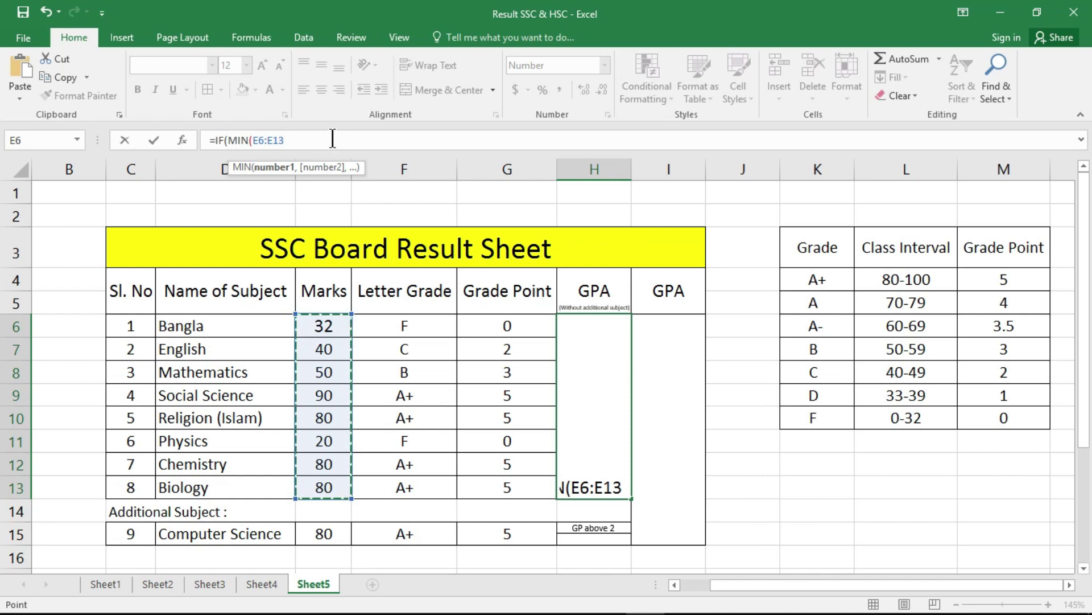
text())
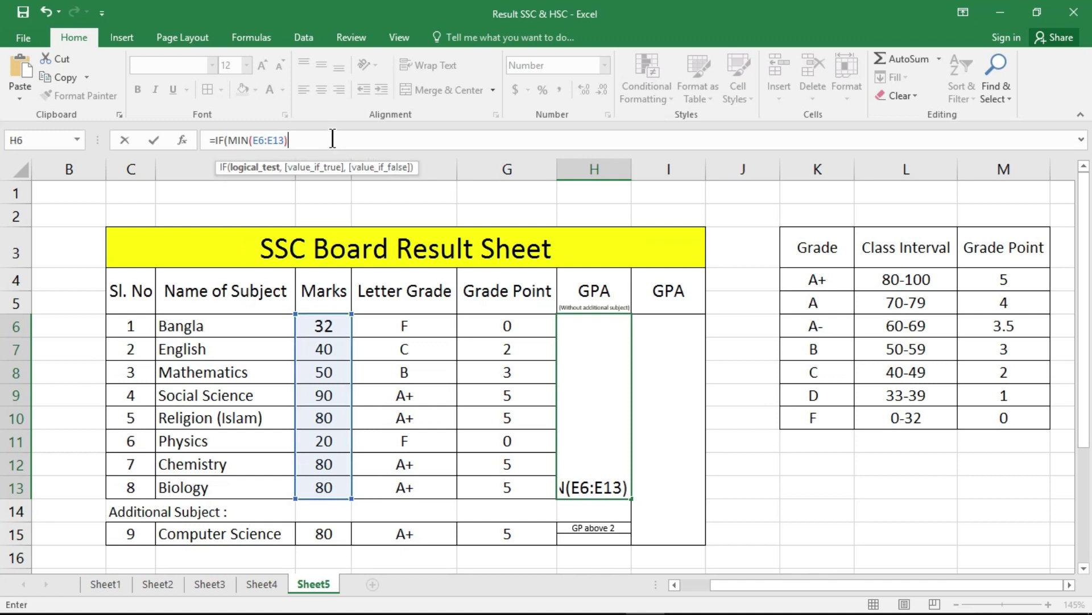
text(>=)
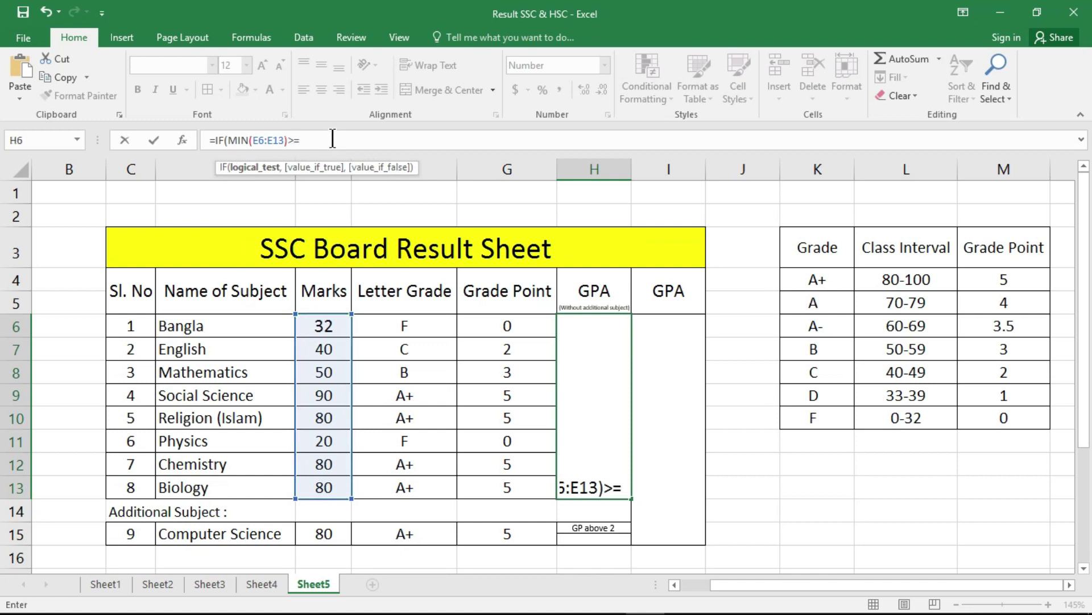
text(33)
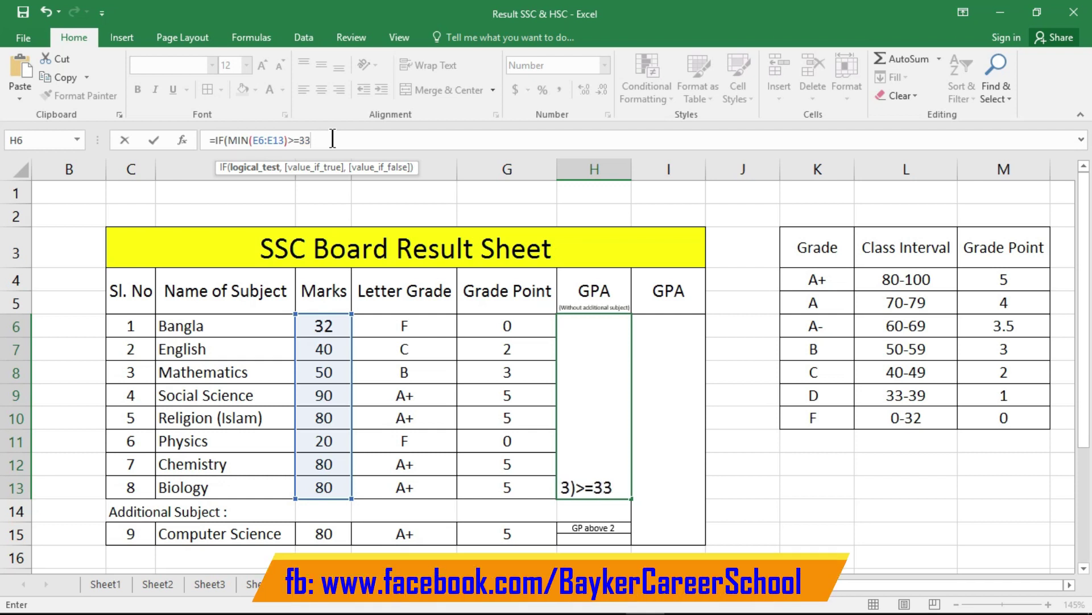
text(,")
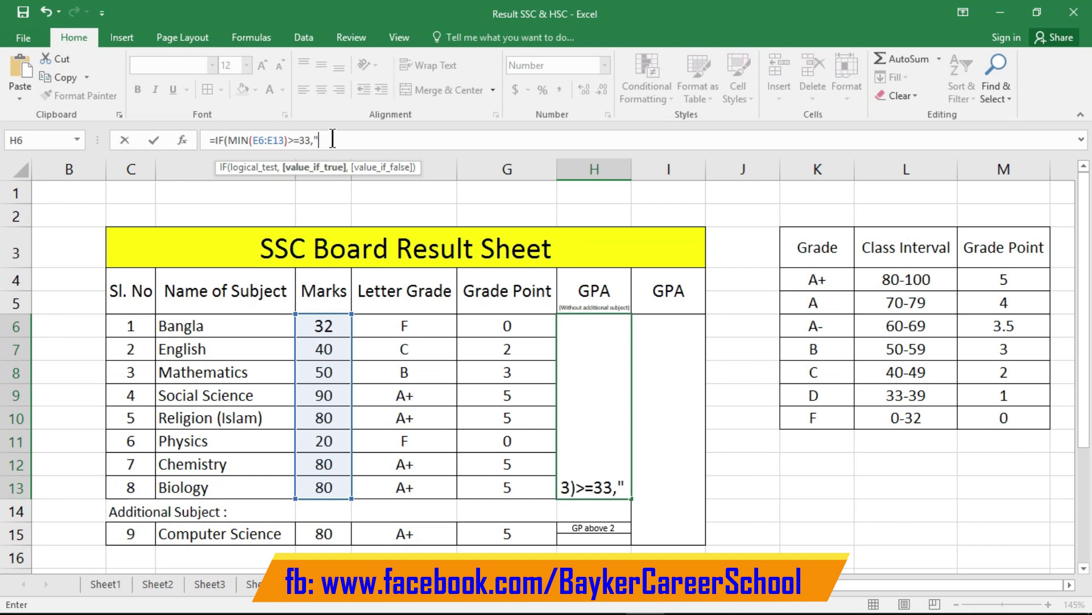
text(F",)
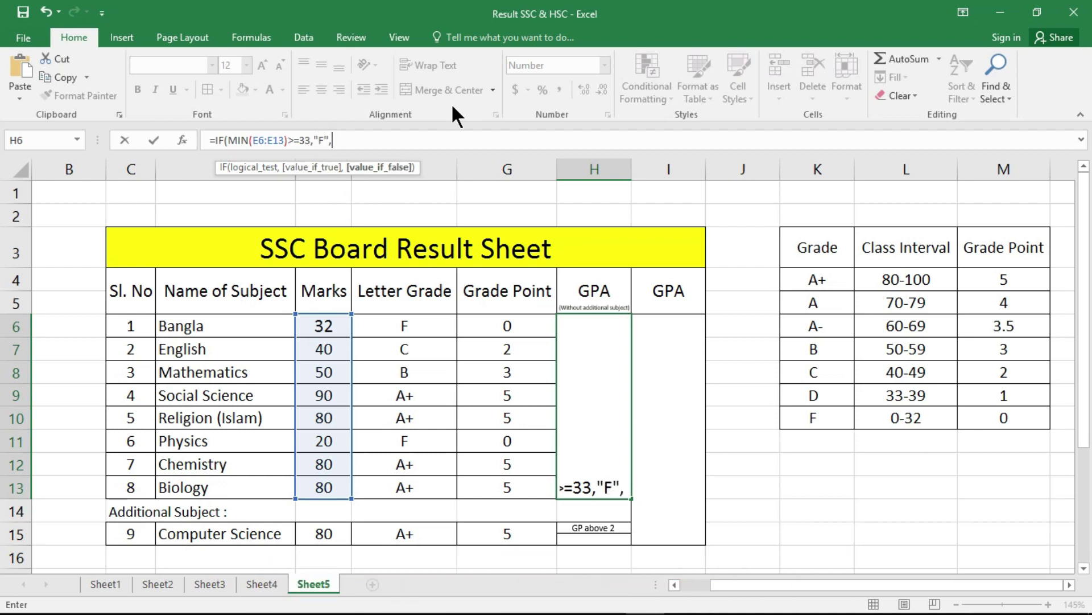
text(IF()
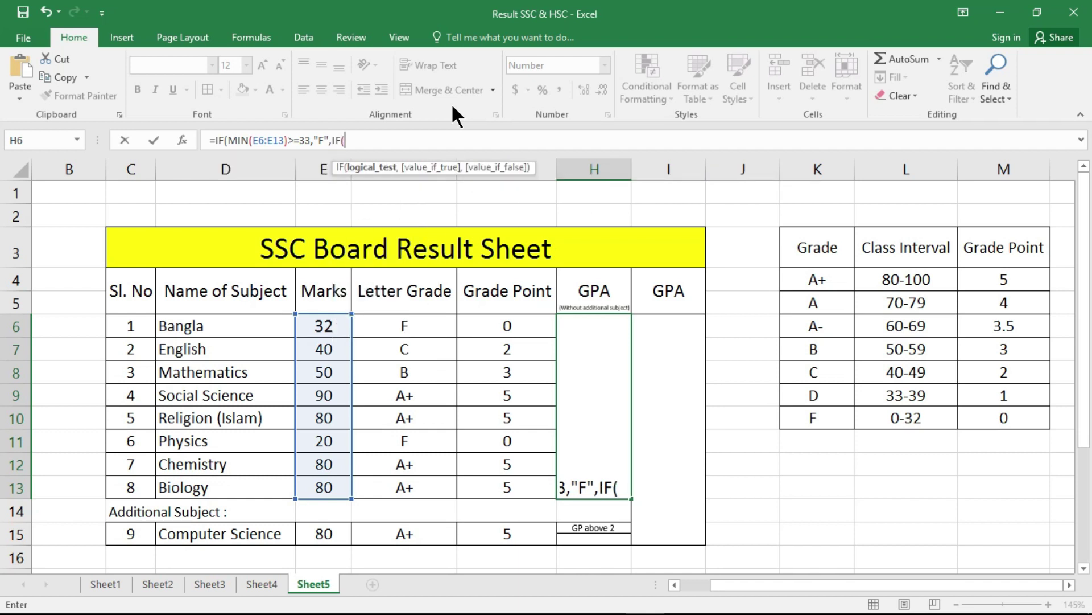
key(BackSpace)
key(BackSpace)
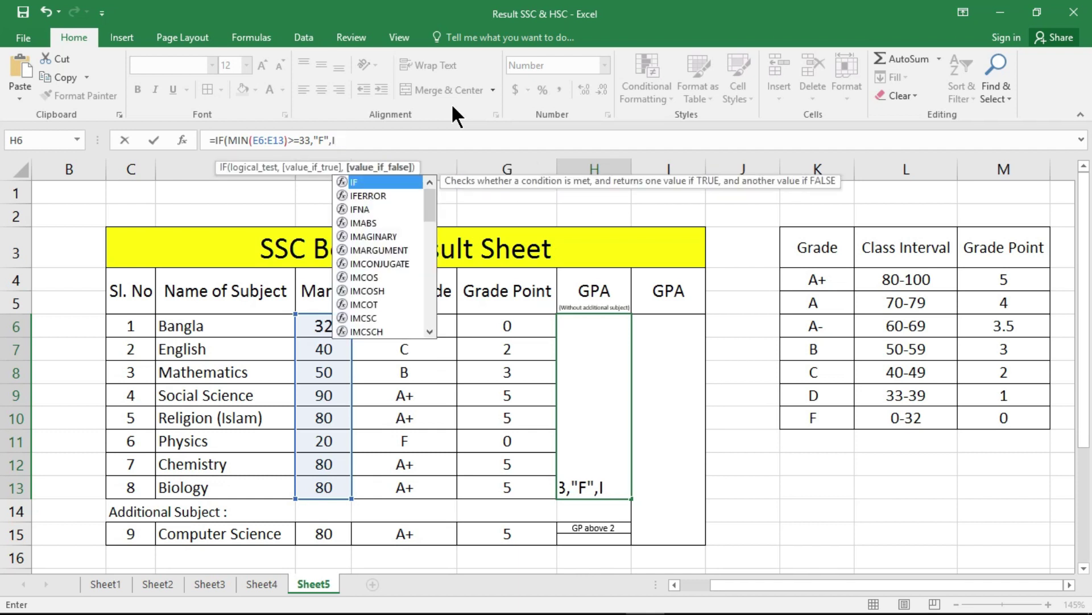
Begin the false branch with SUM adding grade points G6, G7, G8, G9 and G10.
key(BackSpace)
text(SUM()
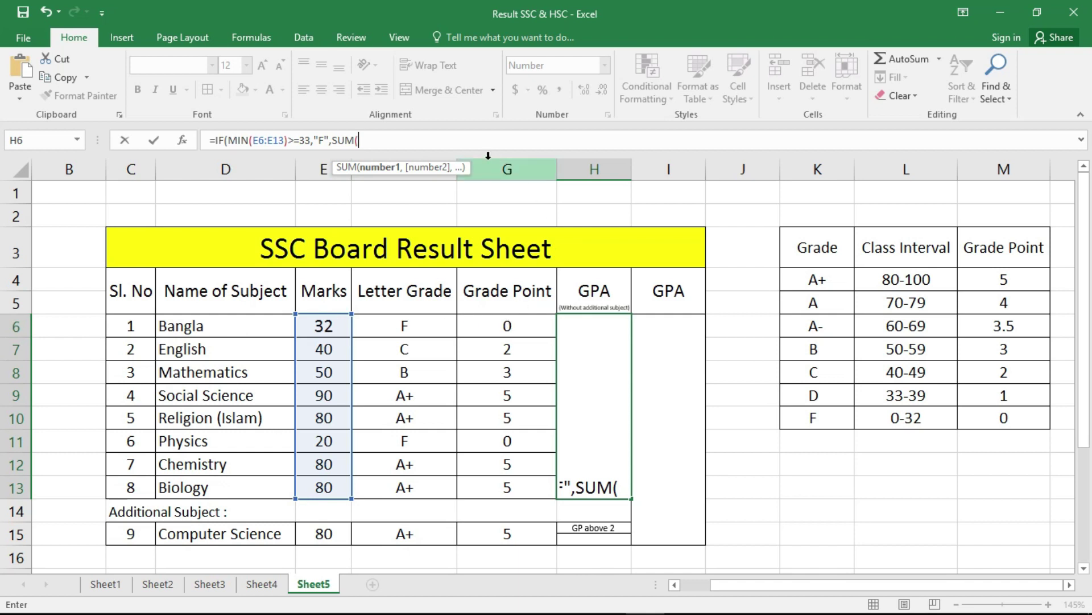
text(G)
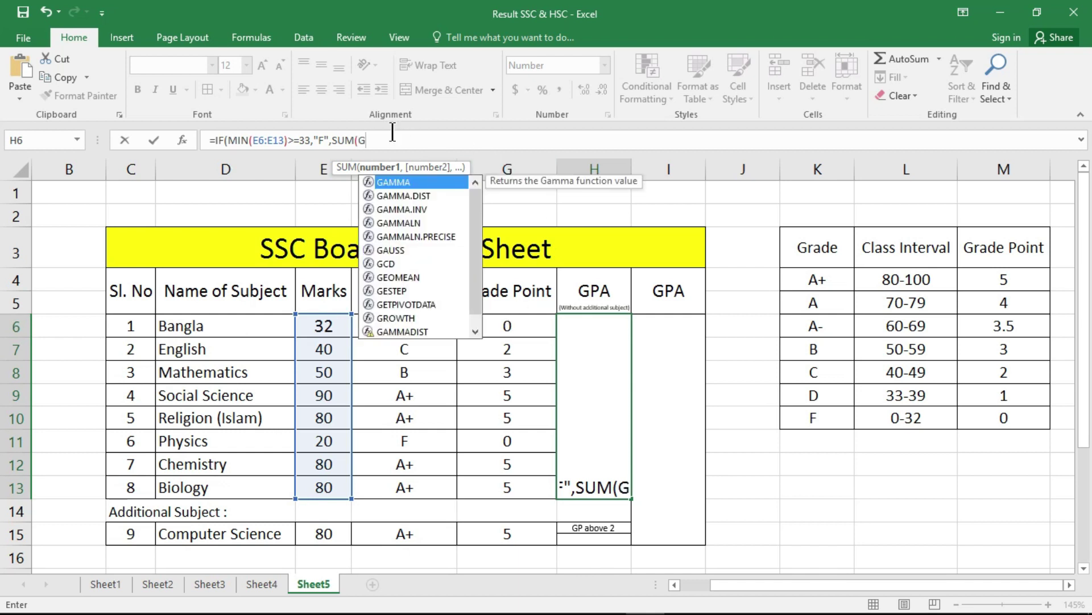
text(6+)
click(518, 348)
text(+)
click(518, 371)
text(+)
click(519, 395)
text(+)
click(520, 417)
Add G11, G12 and G13 to the sum, divide by 8, and confirm, giving GPA 3.13.
text(+)
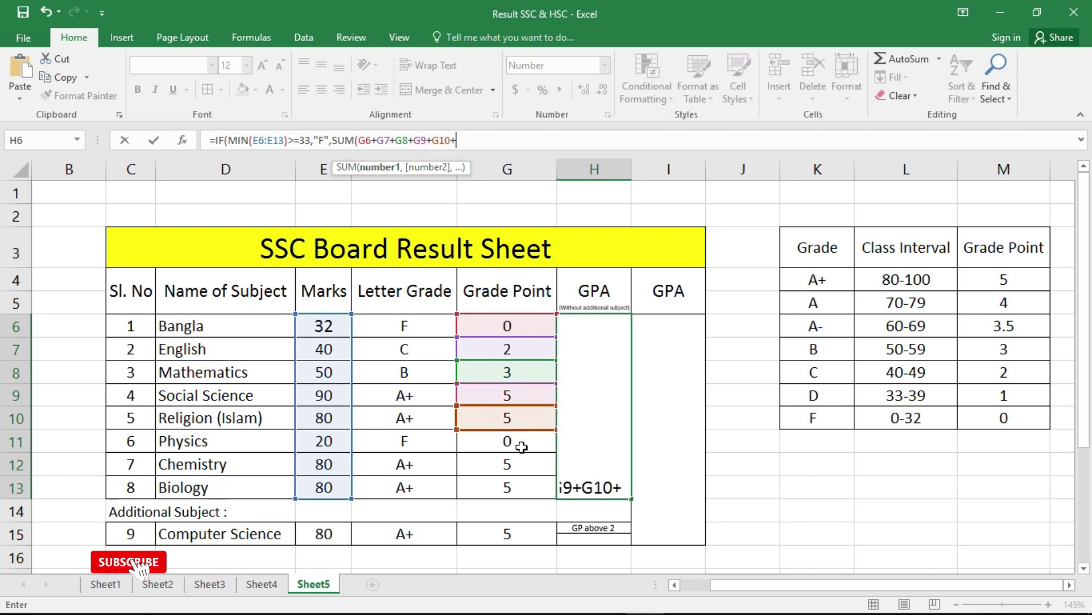
click(521, 445)
text(+)
click(519, 464)
text(+)
click(514, 485)
text(+)
key(BackSpace)
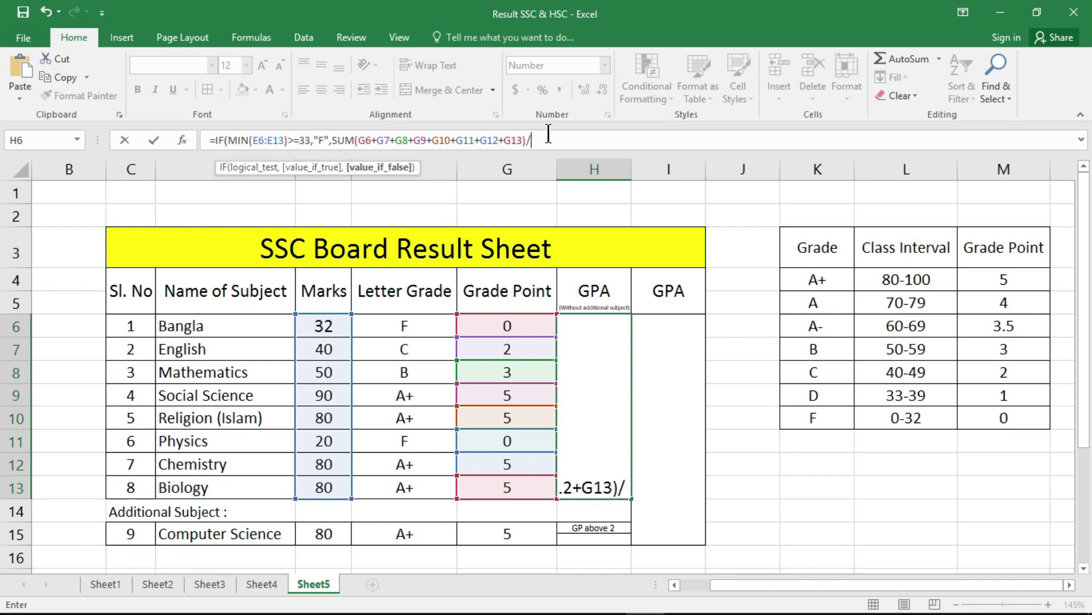
text(8)
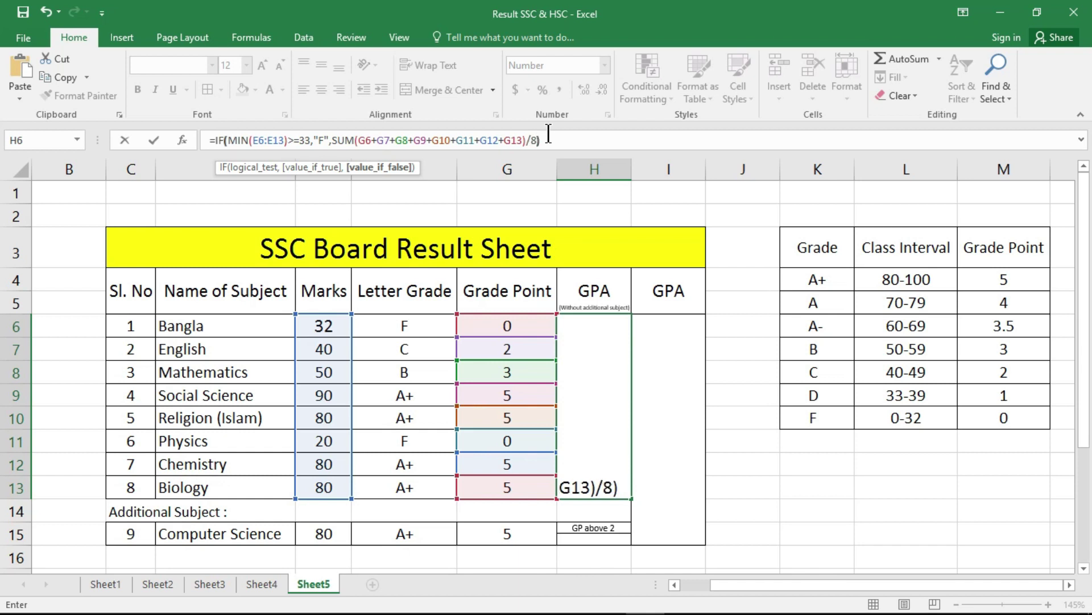
key(Return)
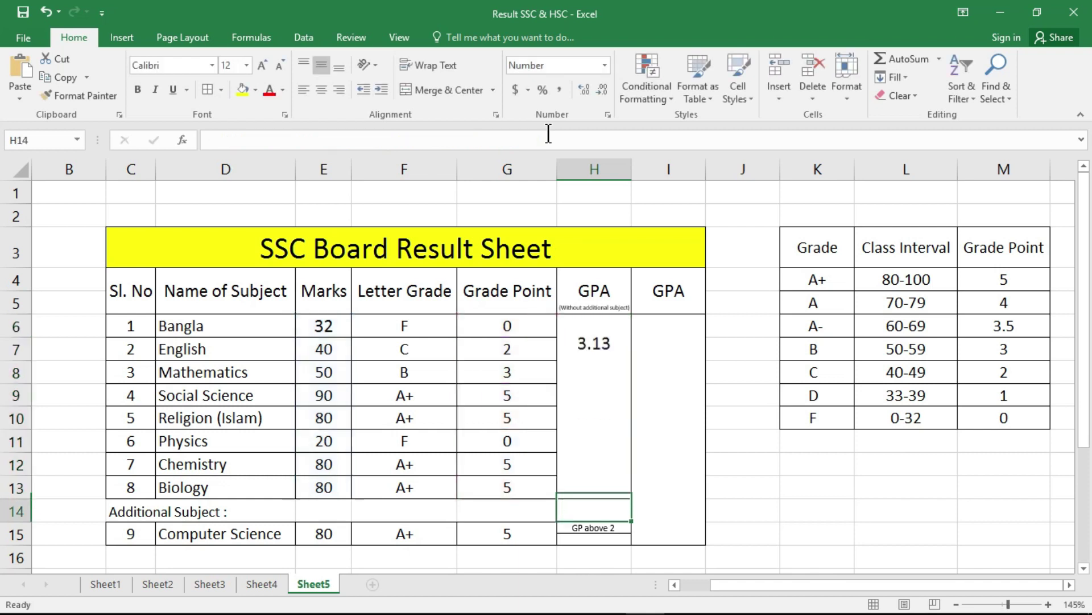
Change the GPA formula's test from MIN(E6:E13)>=33 to <=33, so H6 shows F.
click(602, 426)
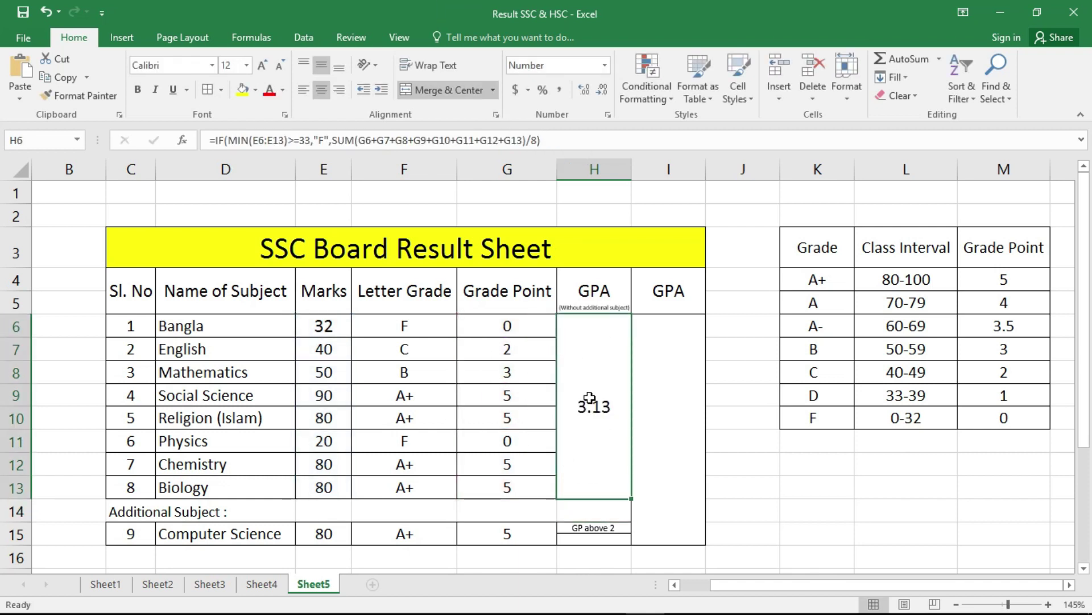
click(293, 141)
key(Delete)
text(<)
key(ctrl+Return)
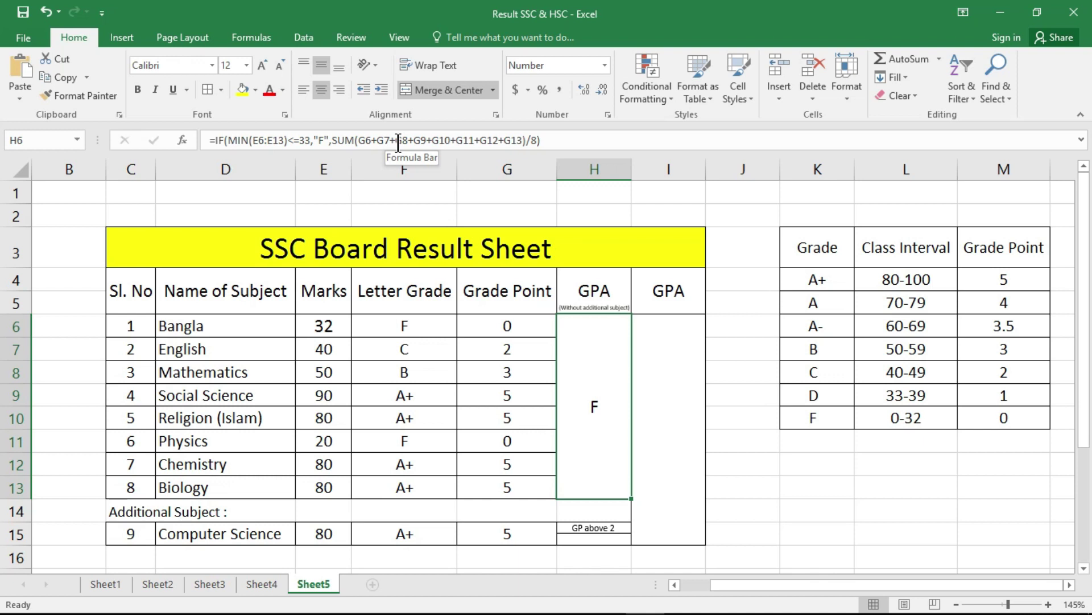
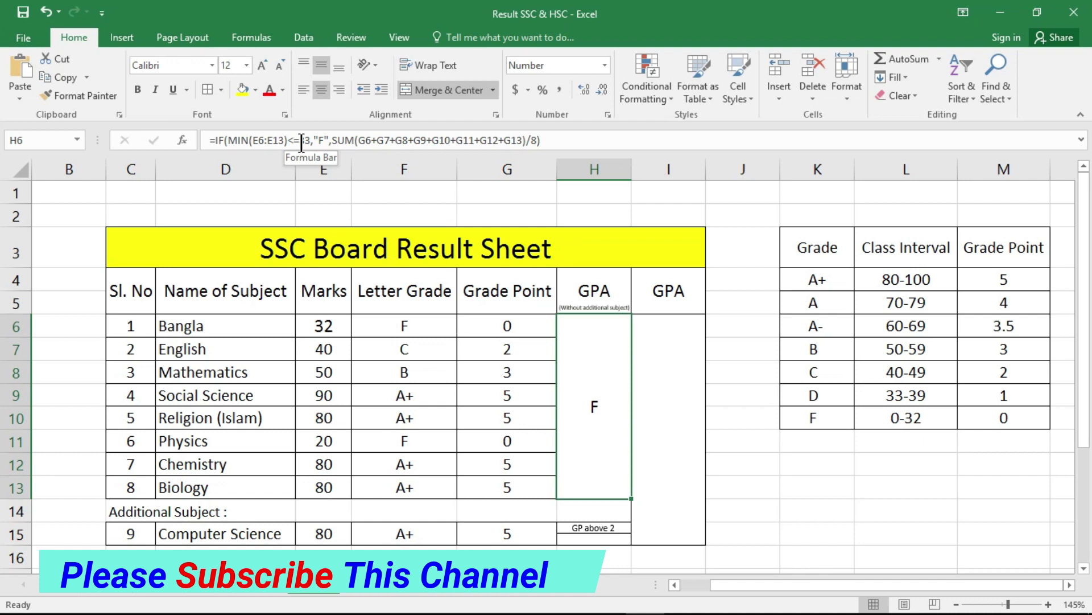
Change H6's GPA fail test from <=33 to <33 so only marks below 33 fail.
click(302, 140)
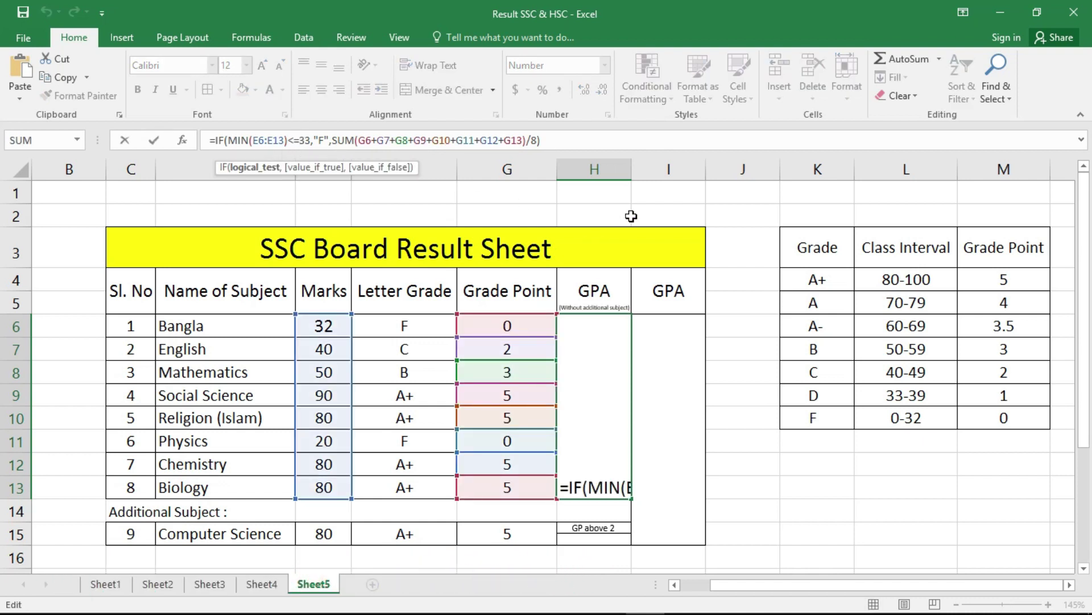
key(BackSpace)
key(Return)
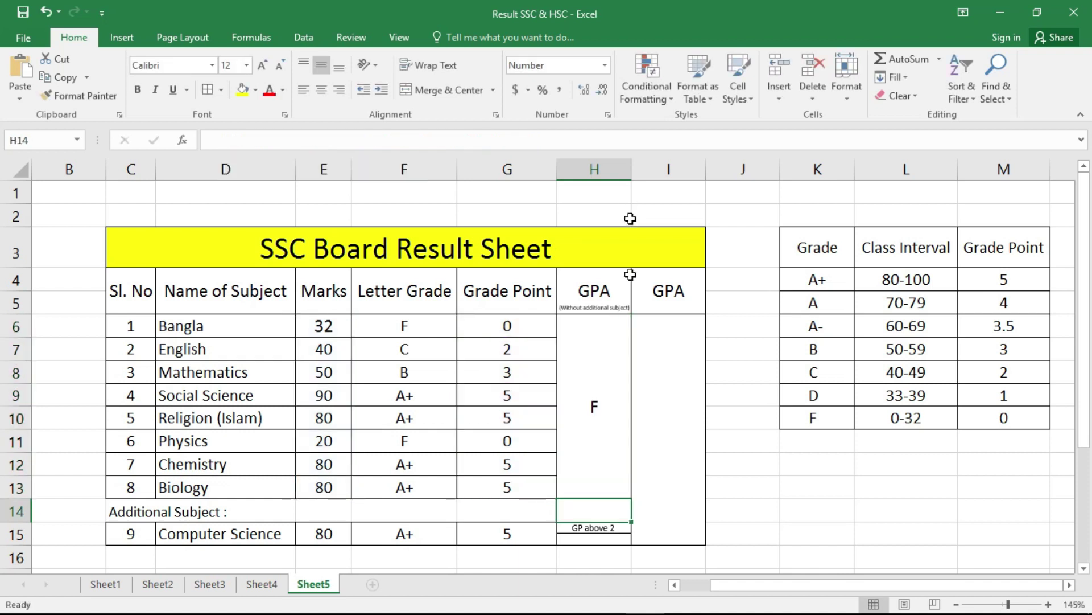
Enter 33 for Bangla in E6 and 32 for Physics in E11, keeping the GPA at F.
click(604, 418)
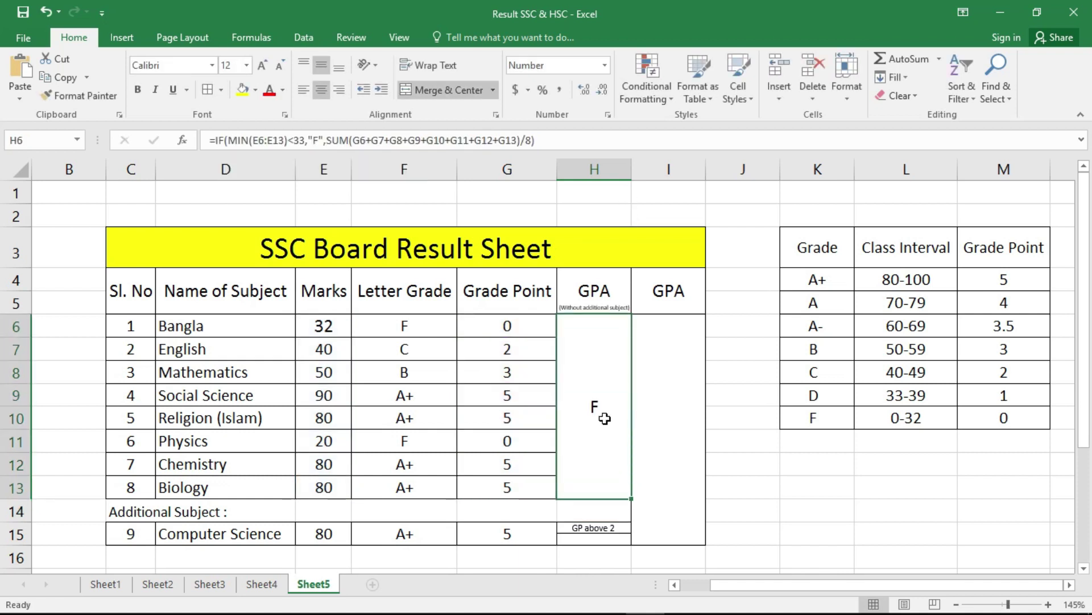
click(319, 331)
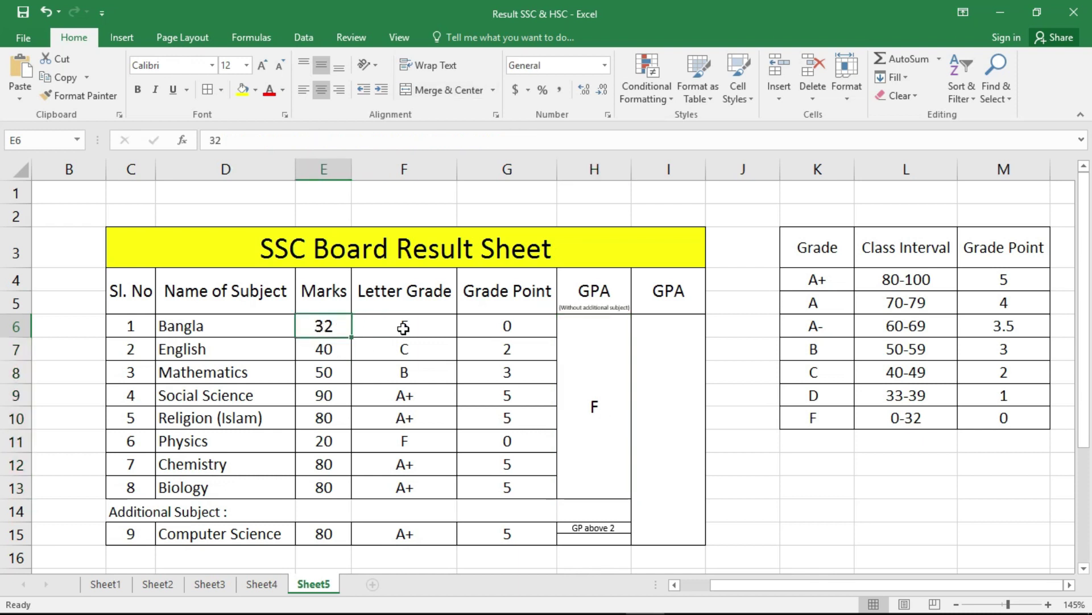
text(33)
key(Return)
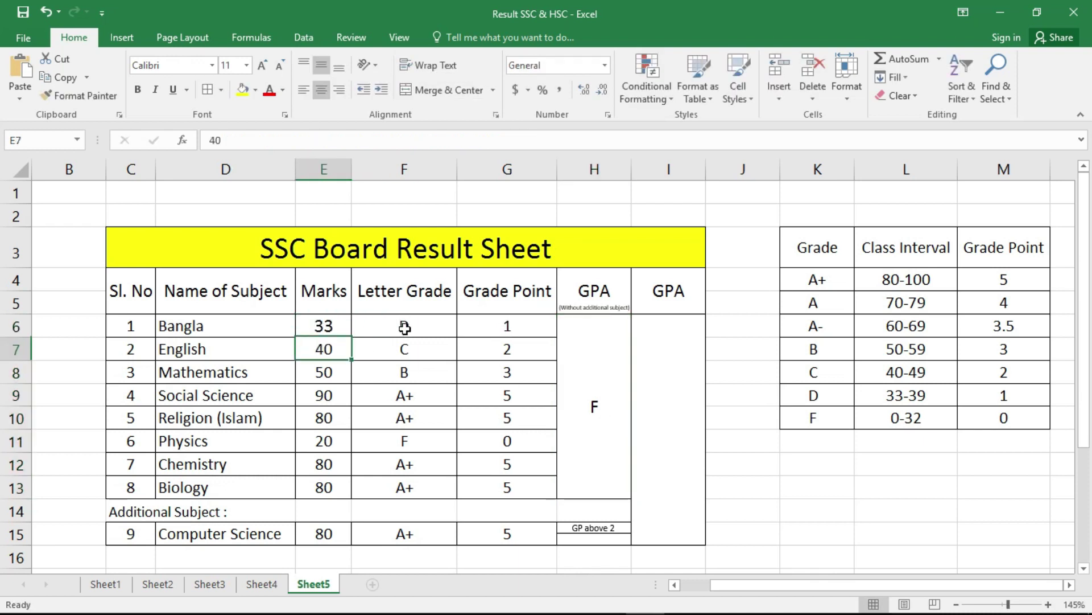
key(Down)
key(Down)
key(Down)
key(Down)
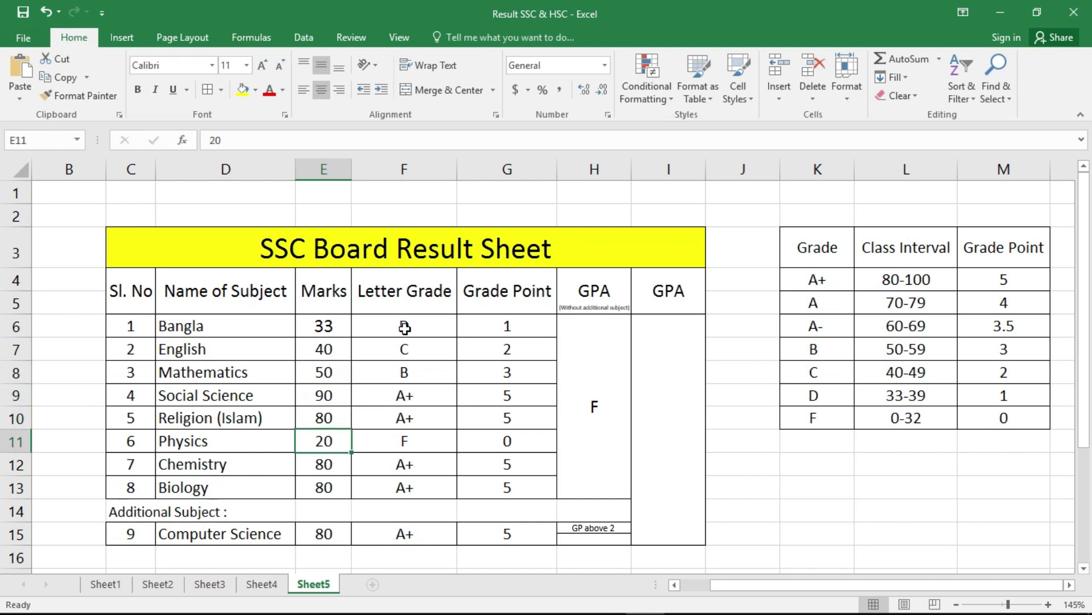
text(33)
key(Return)
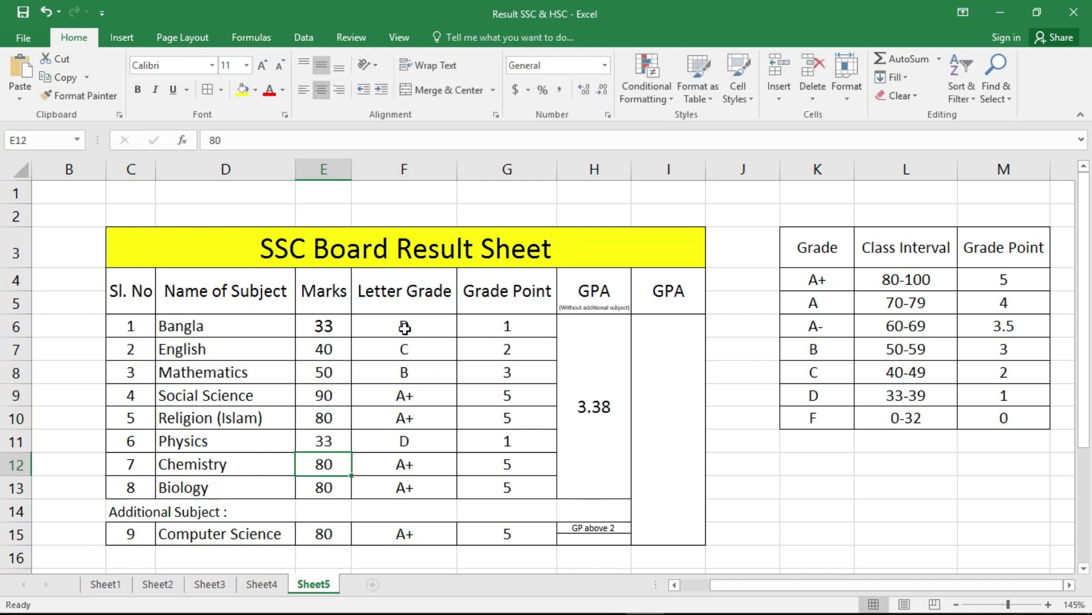
key(Up)
text(32)
key(Return)
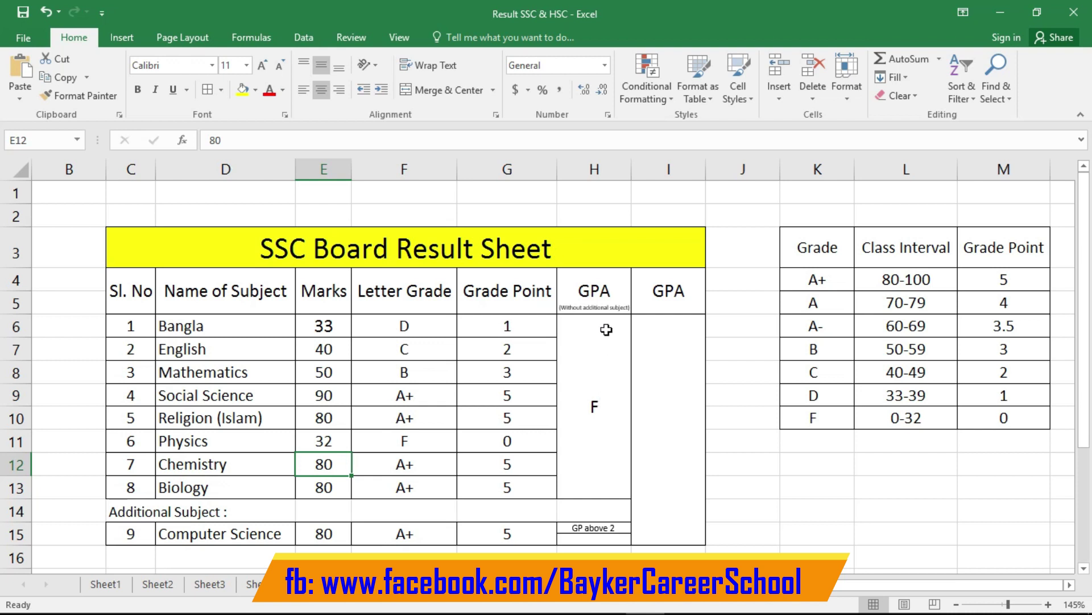
Apply Bottom Align to cell H15 beneath the 'GP above 2' note.
click(595, 541)
click(595, 548)
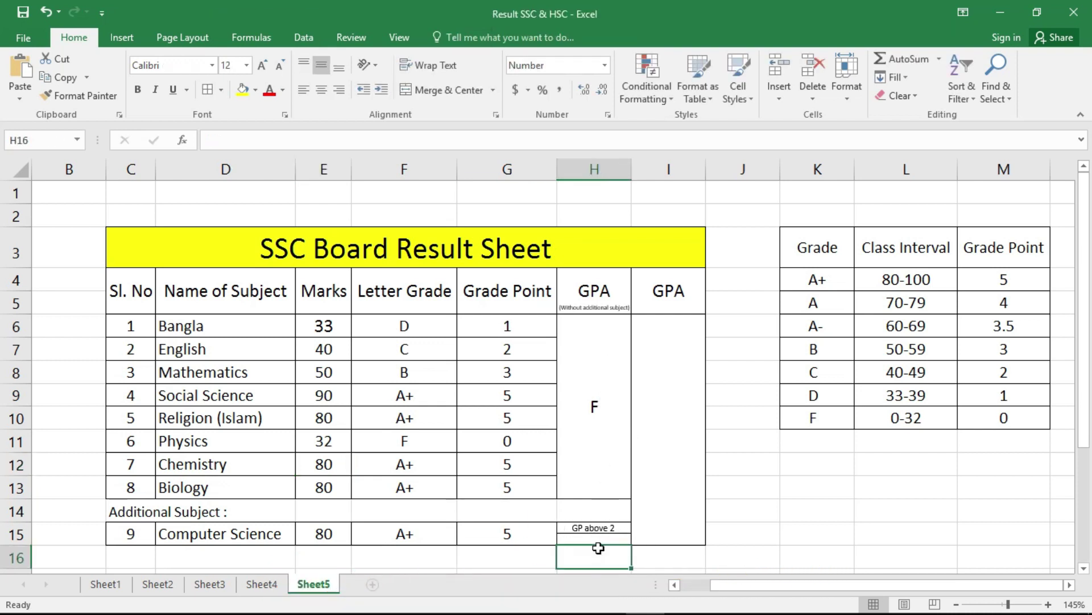
click(589, 544)
click(589, 544)
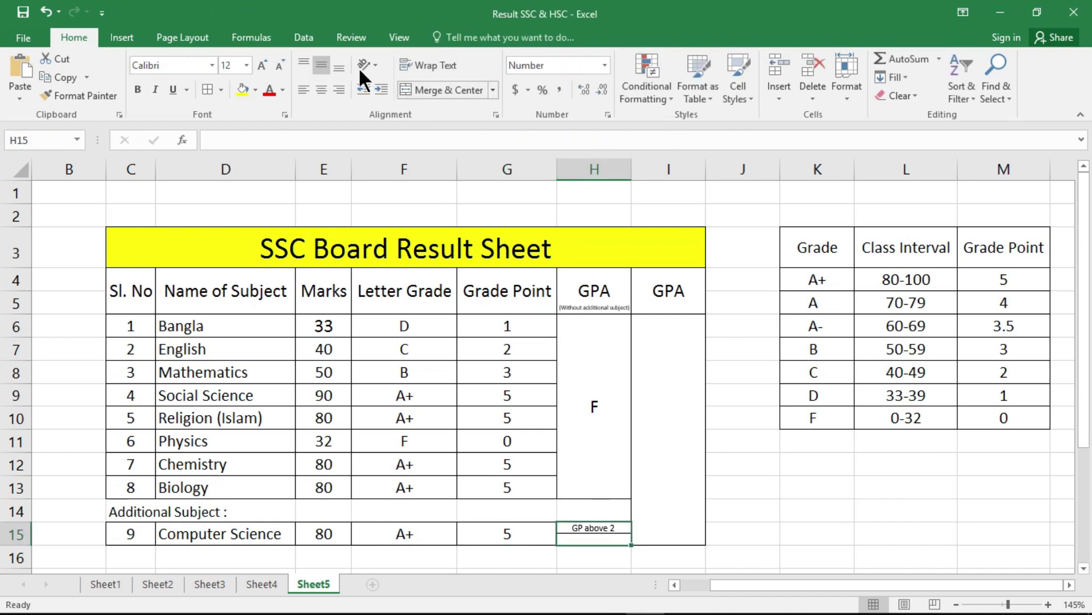
click(339, 66)
click(322, 89)
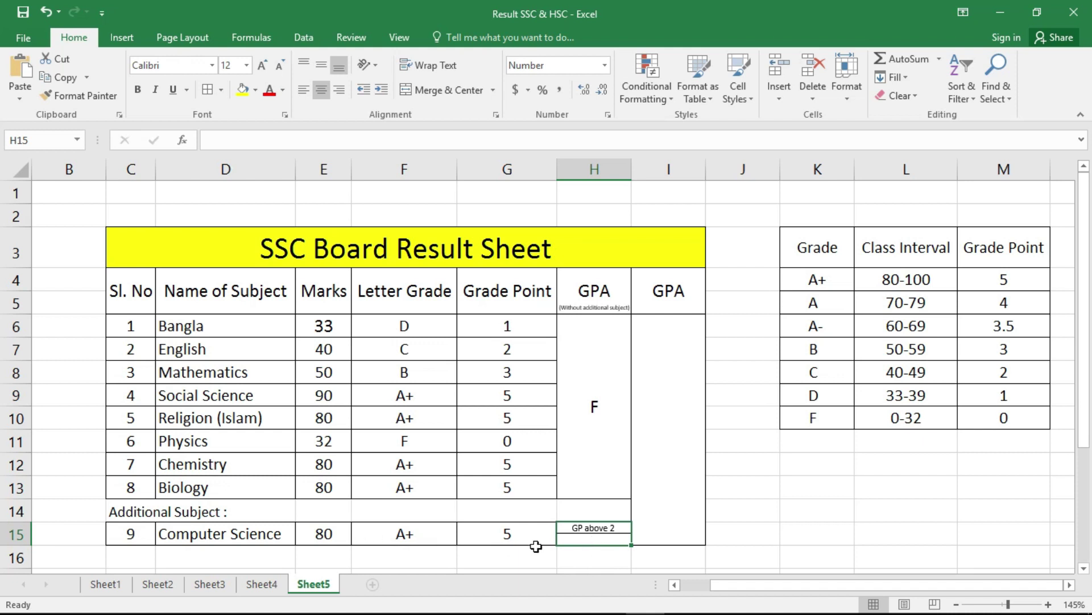
Begin H15's formula with =IF(E15>=80,"3", in the formula bar.
click(271, 140)
text(=IF)
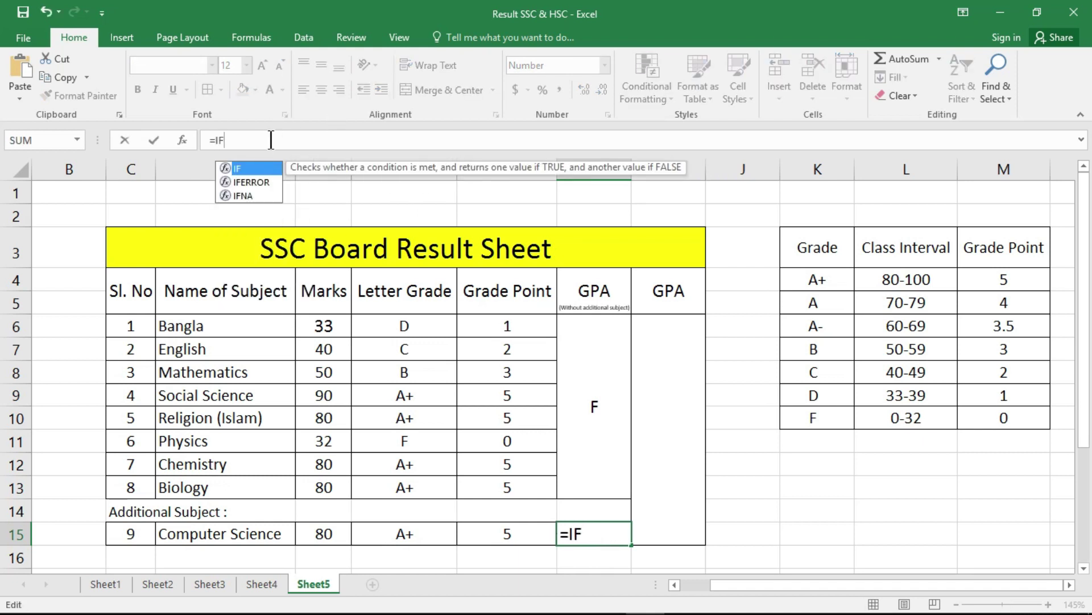
text(()
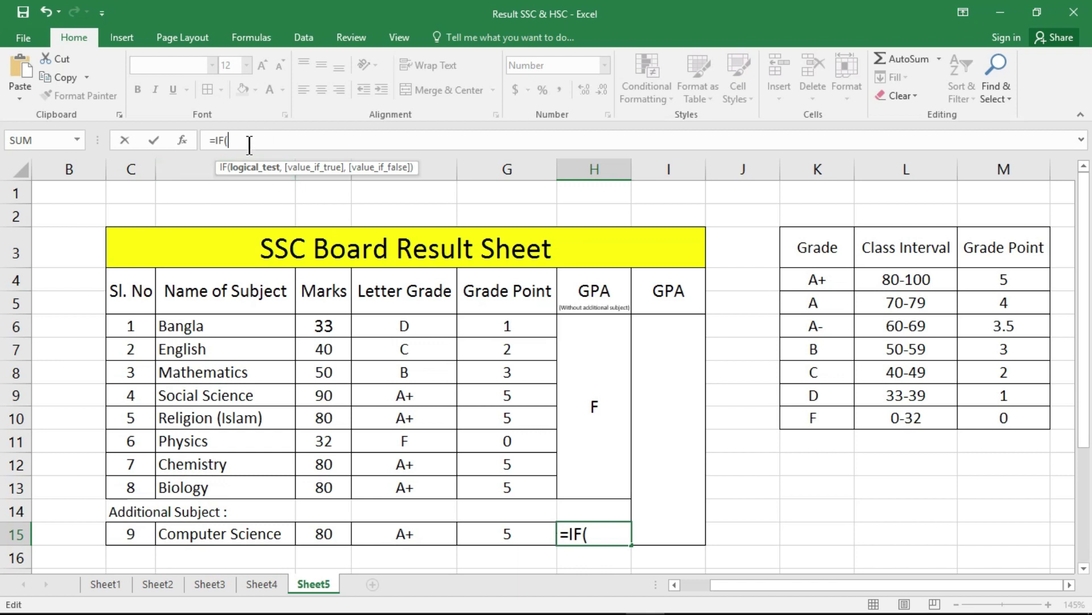
text(E15)
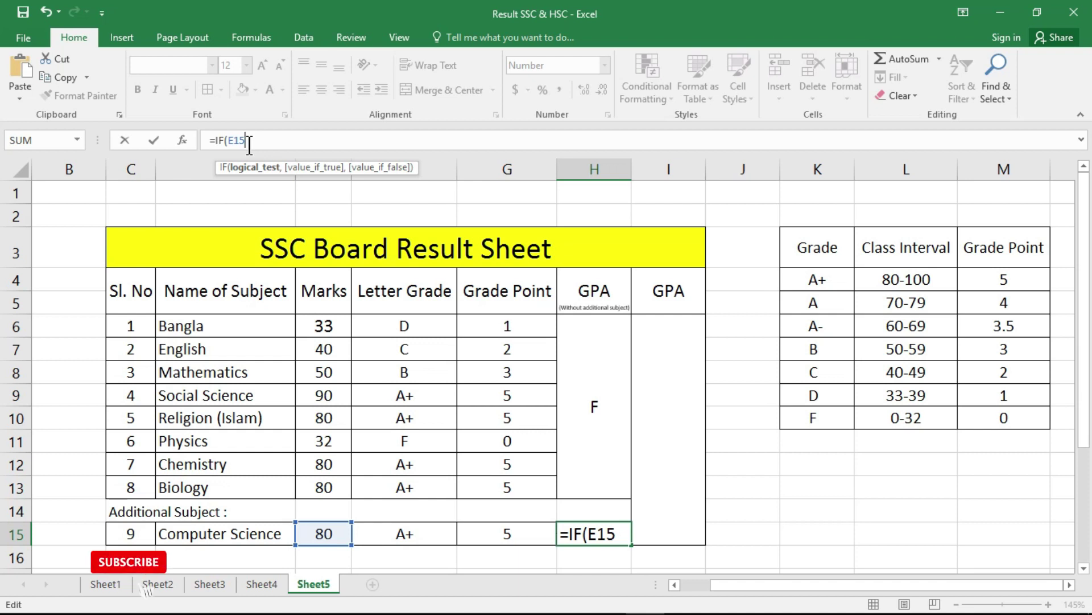
text(>)
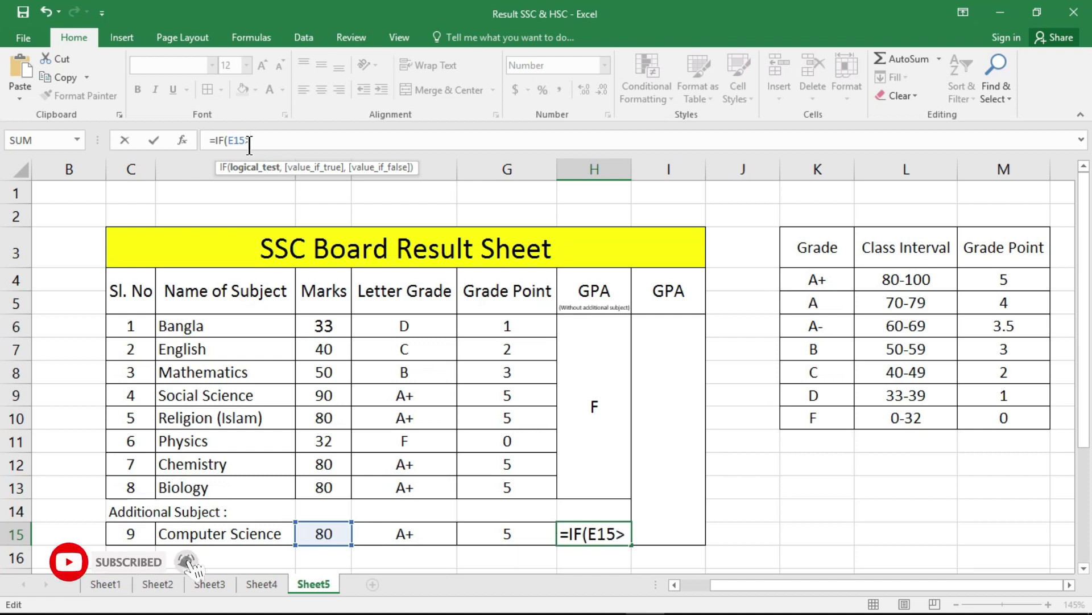
text(=80,")
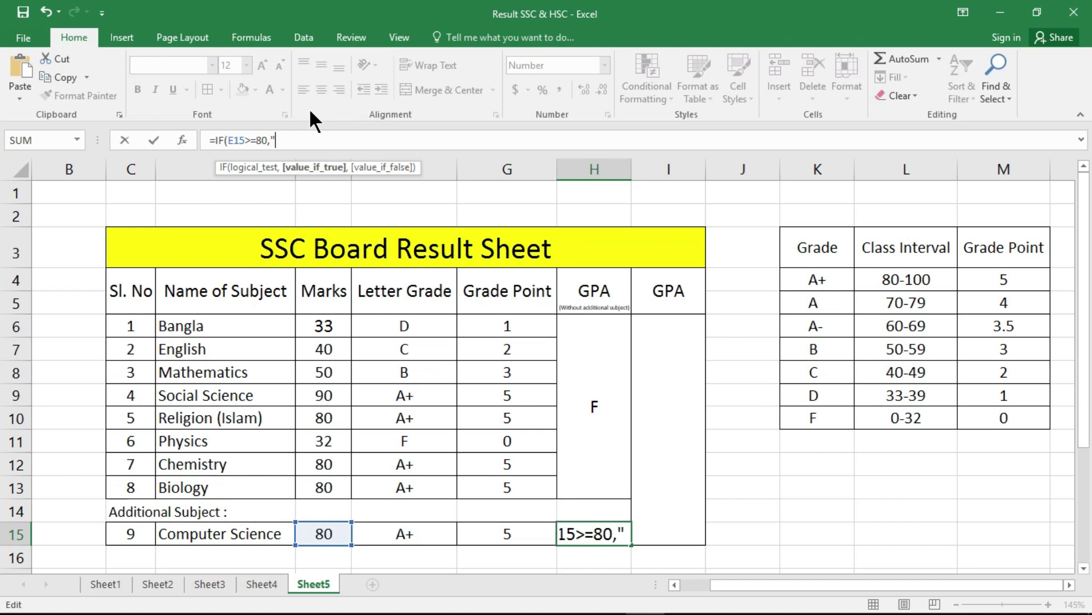
text(3",)
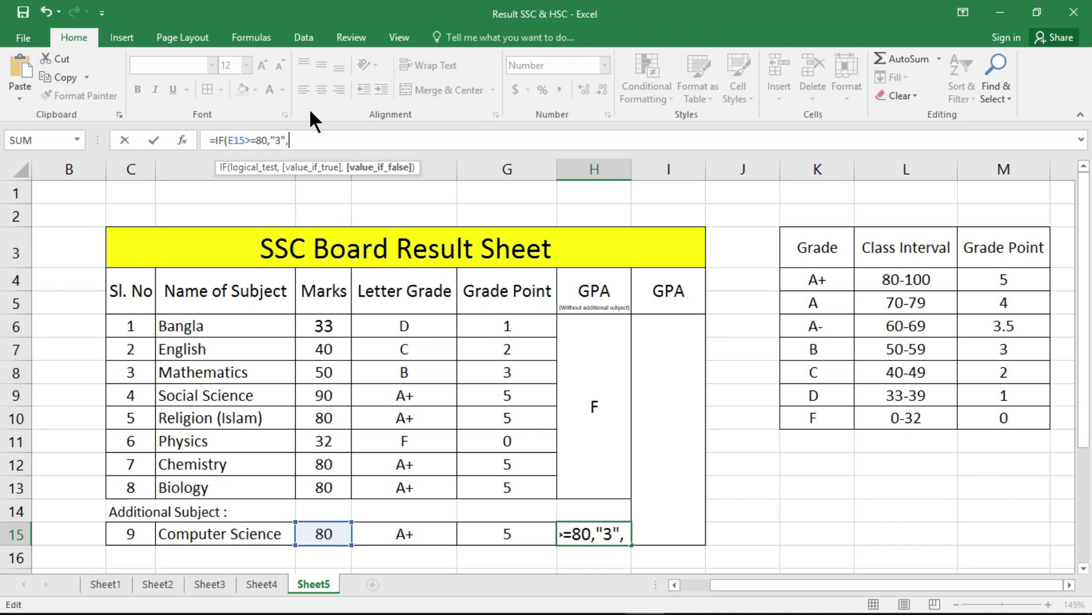
Duplicate the first IF clause, making the copy return 2 for marks of 70 or more.
key(shift+Left)
key(shift+Left)
key(shift+Left)
key(shift+Left)
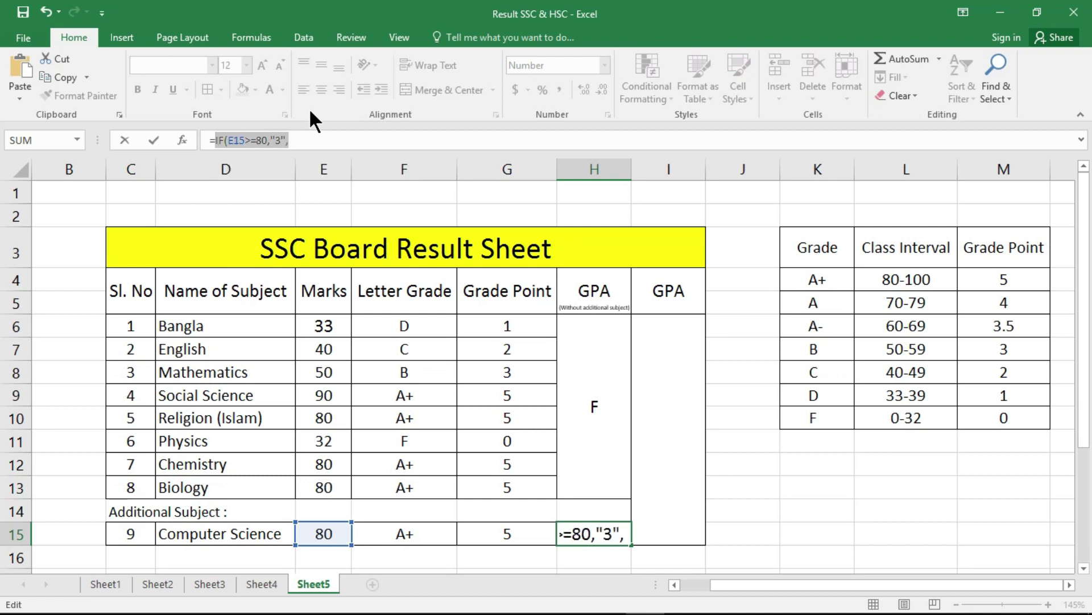
key(ctrl+c)
key(End)
key(ctrl+v)
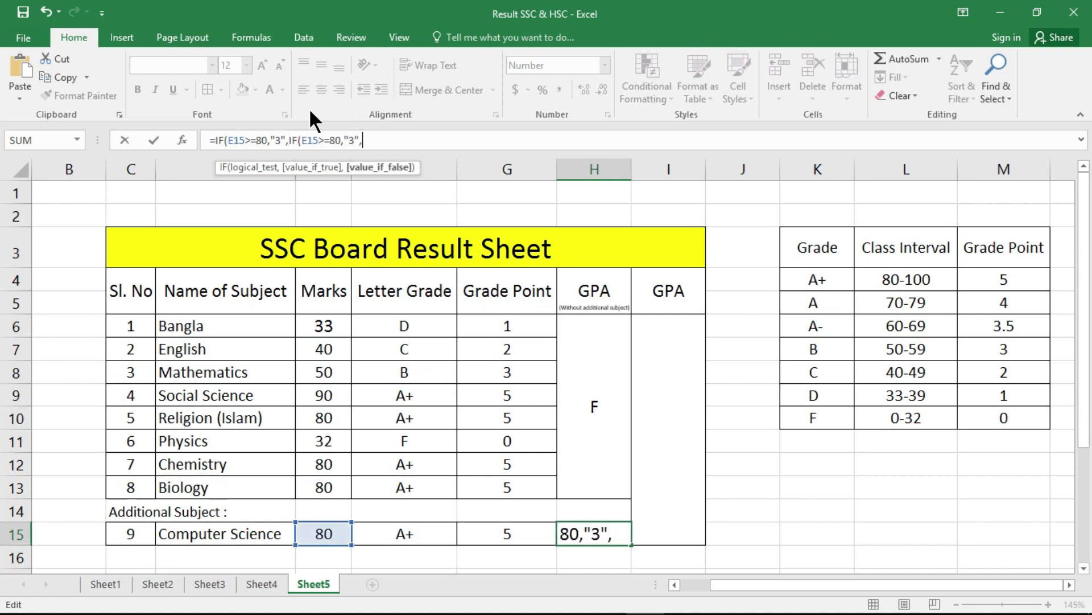
key(Left)
key(Left)
key(Left)
key(Left)
key(Left)
key(Left)
key(shift+Left)
text(7)
key(Right)
key(Right)
key(Right)
key(shift+Right)
text(2)
key(Right)
key(Right)
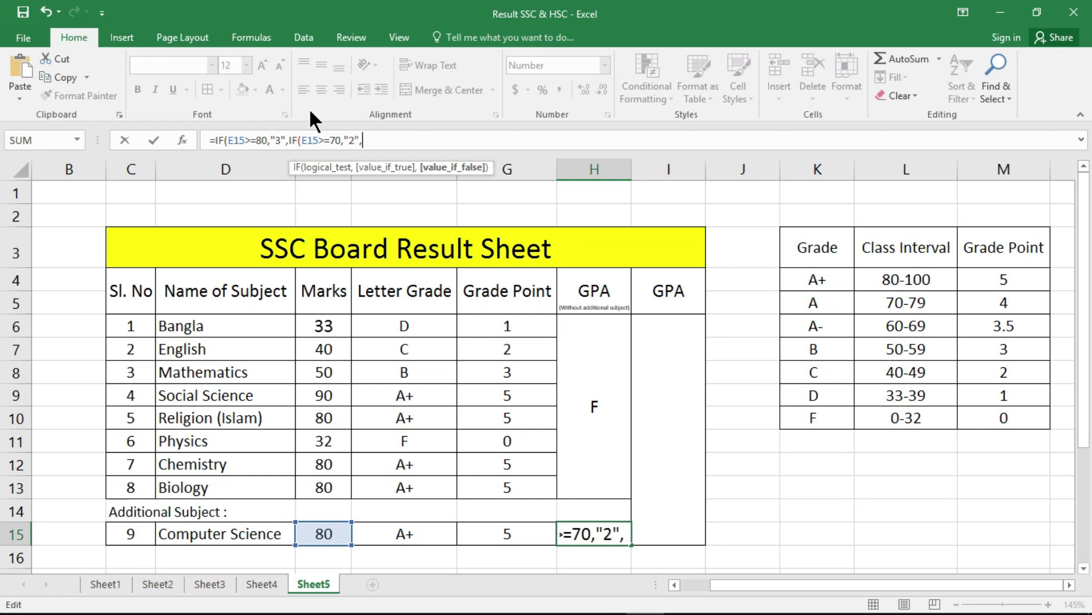
Add IF clauses returning 1.5 for marks of 60 or more and 1 for 50 or more.
key(ctrl+v)
key(Left)
key(Left)
key(Left)
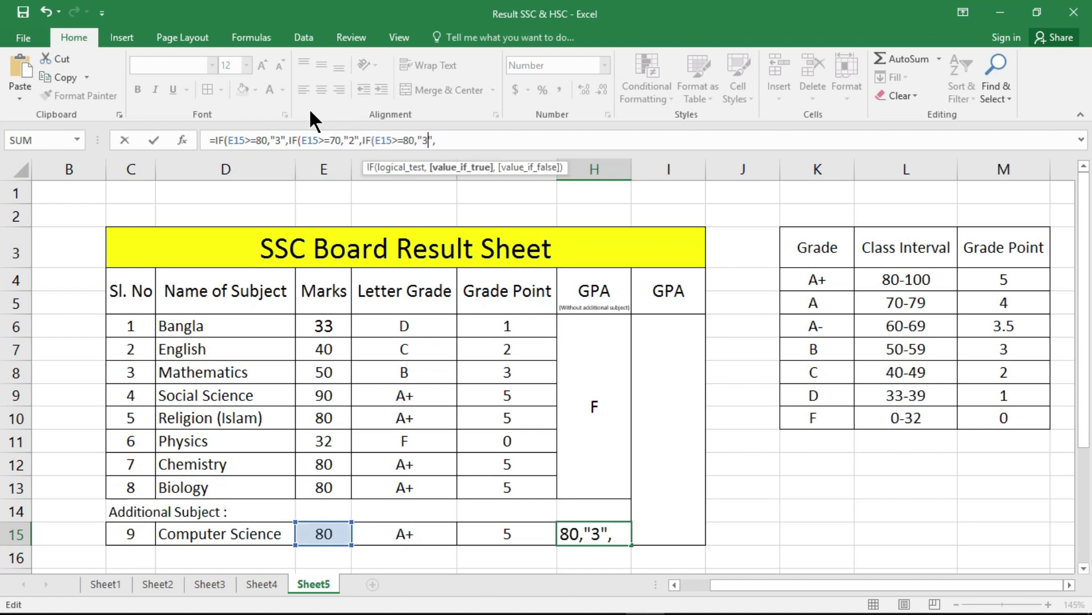
key(shift+Left)
text(6)
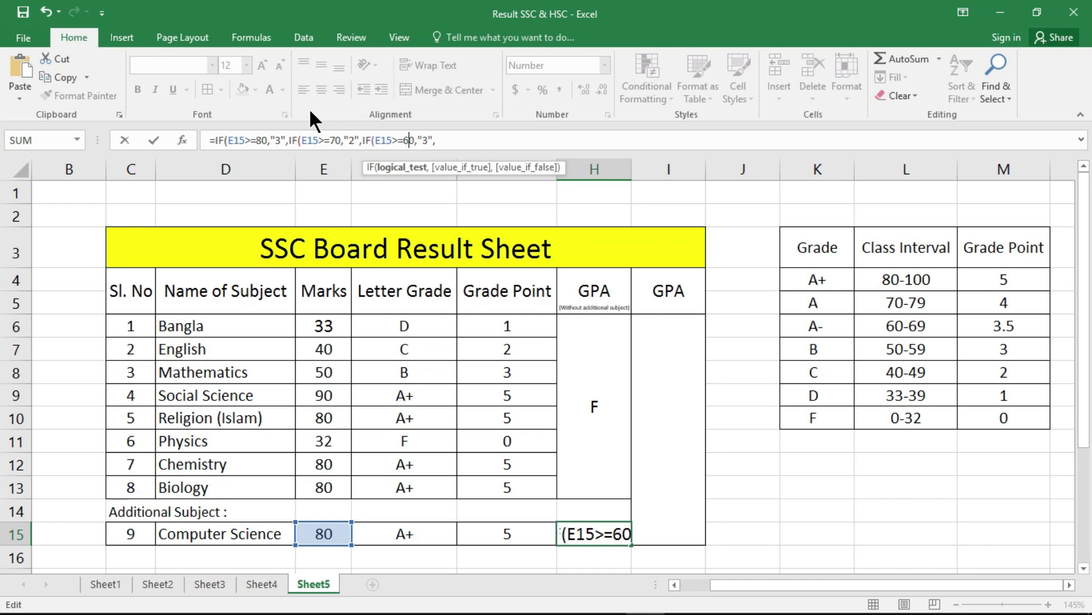
key(Right)
key(Right)
key(Right)
key(shift+Right)
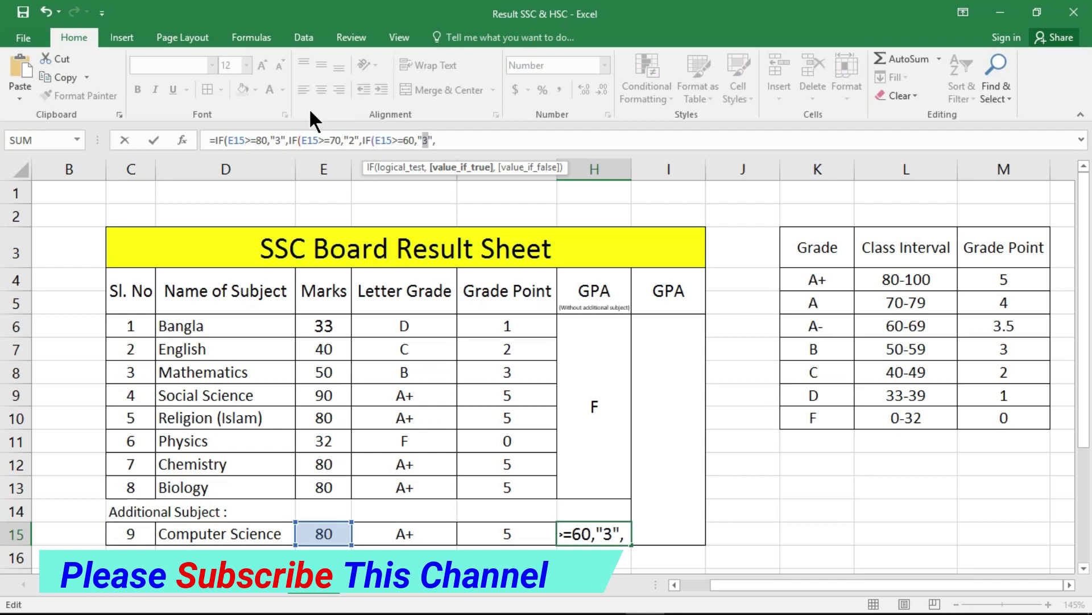
text(1.5)
key(Right)
key(Right)
key(ctrl+v)
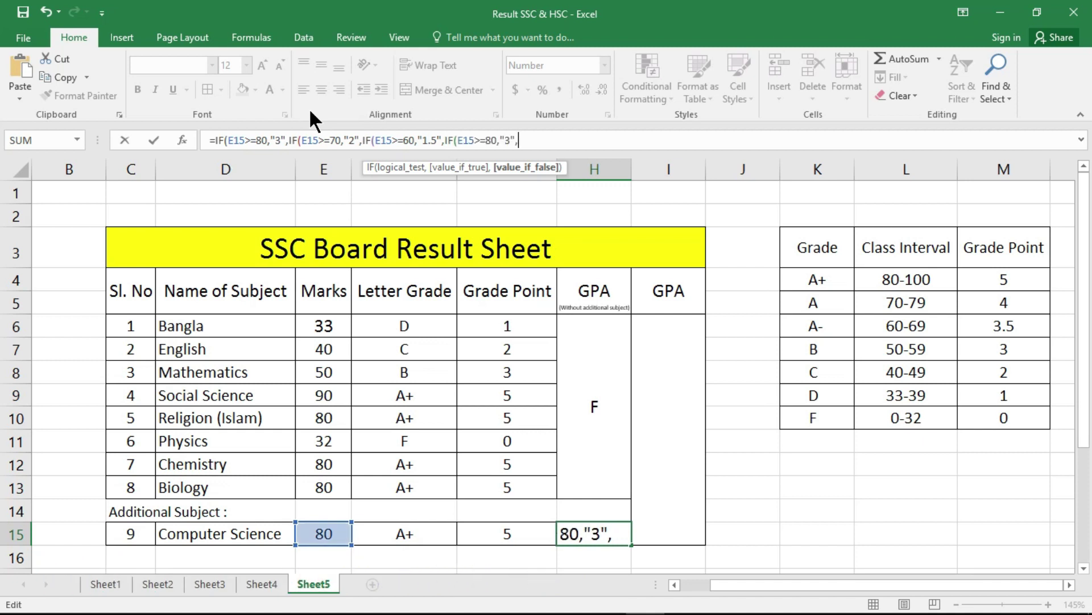
key(Left)
key(Left)
key(Left)
text(5)
key(Right)
key(Right)
key(Right)
key(shift+Right)
text(1)
key(Right)
key(Right)
Add IF clauses returning 0 for marks of 40 or more and 33 or more.
key(ctrl+v)
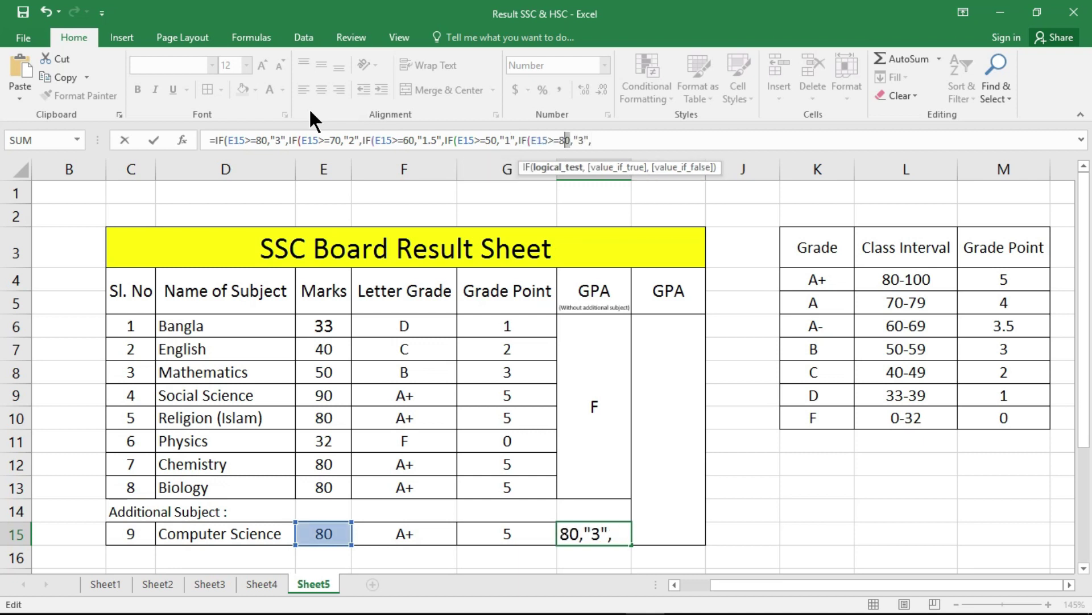
key(Left)
key(Left)
key(Left)
key(shift+Left)
text(4)
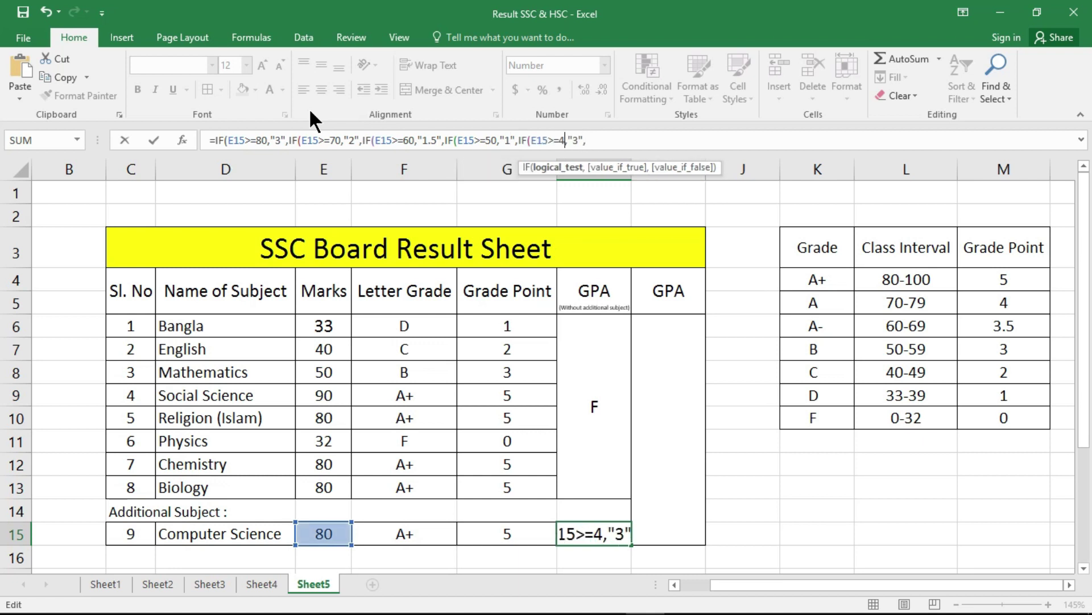
key(Right)
key(Right)
key(Right)
key(shift+Right)
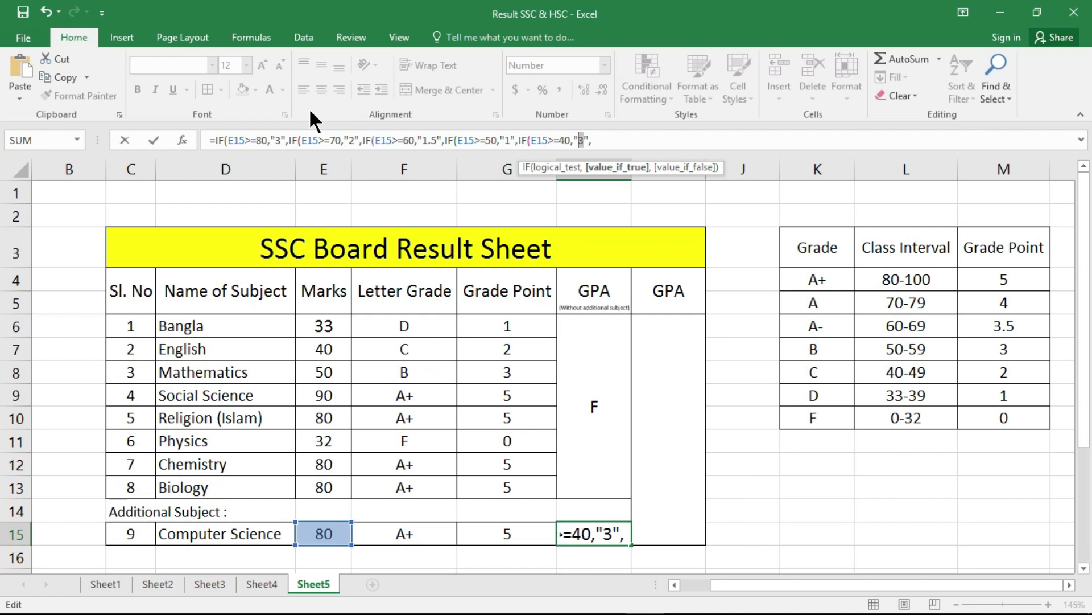
text(0)
key(Right)
key(Right)
key(ctrl+v)
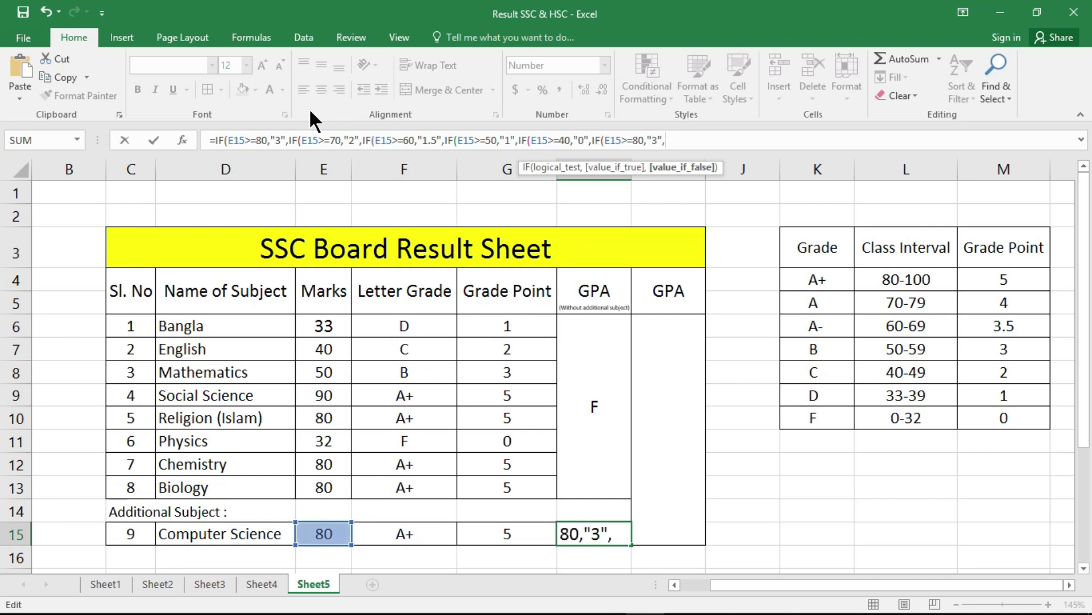
key(Left)
key(Left)
key(Left)
key(shift+Left)
key(shift+Left)
text(33)
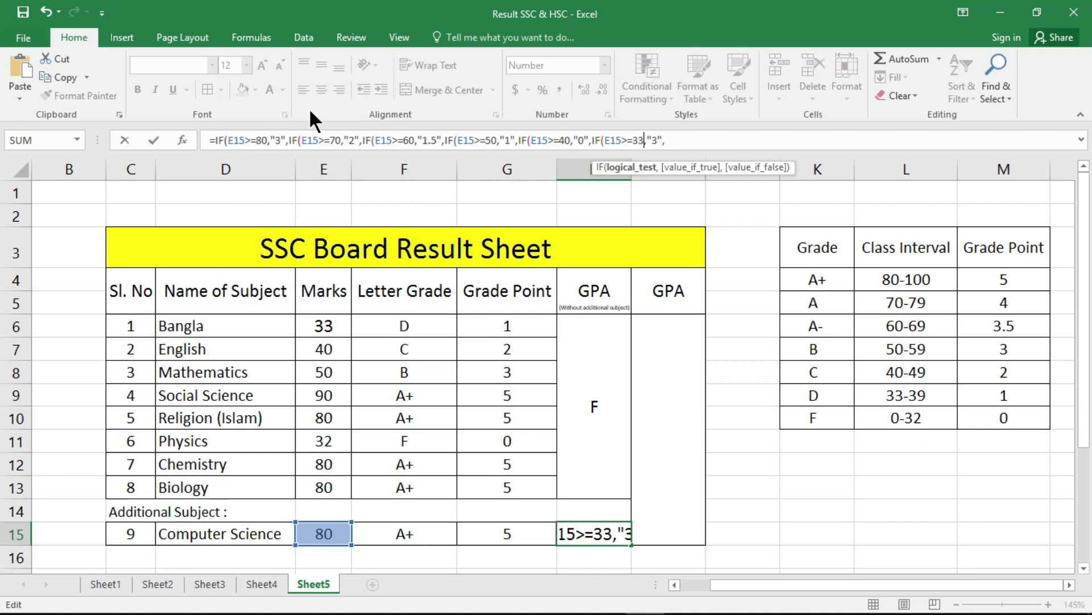
key(Right)
key(Right)
key(shift+Right)
text(0)
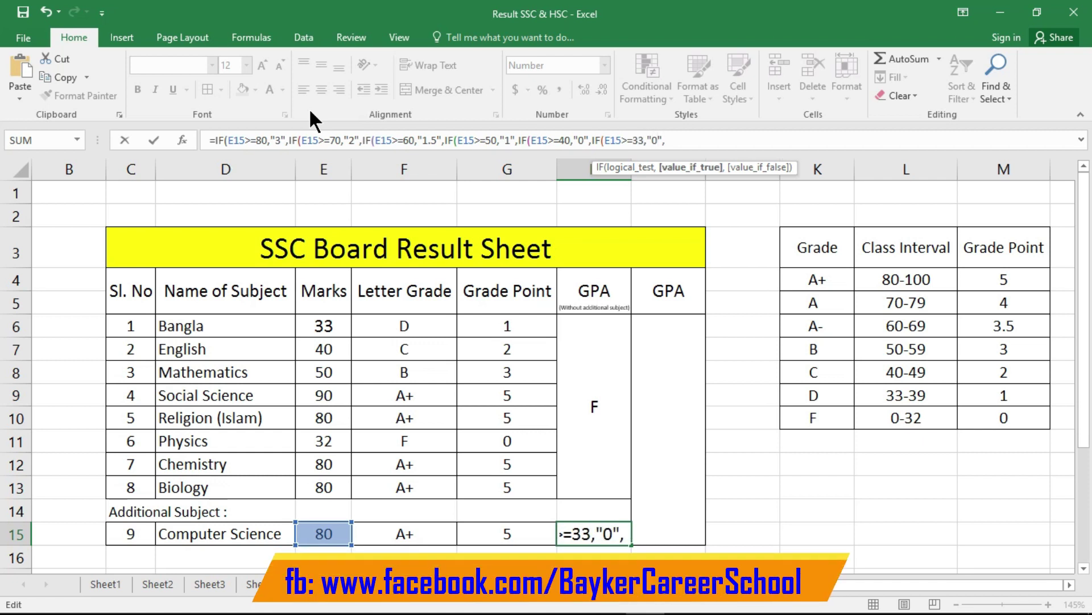
key(Right)
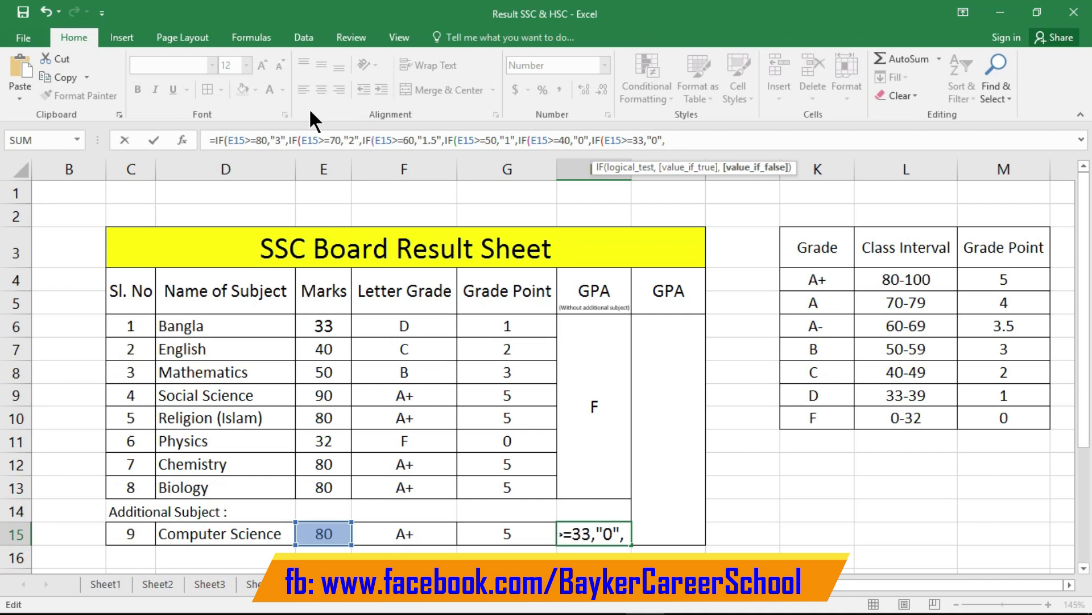
Add a final IF returning 0 for marks below 33, close all parentheses and enter the formula.
key(ctrl+v)
key(Left)
key(Left)
key(Left)
key(Left)
key(shift+Left)
key(shift+Left)
text(33)
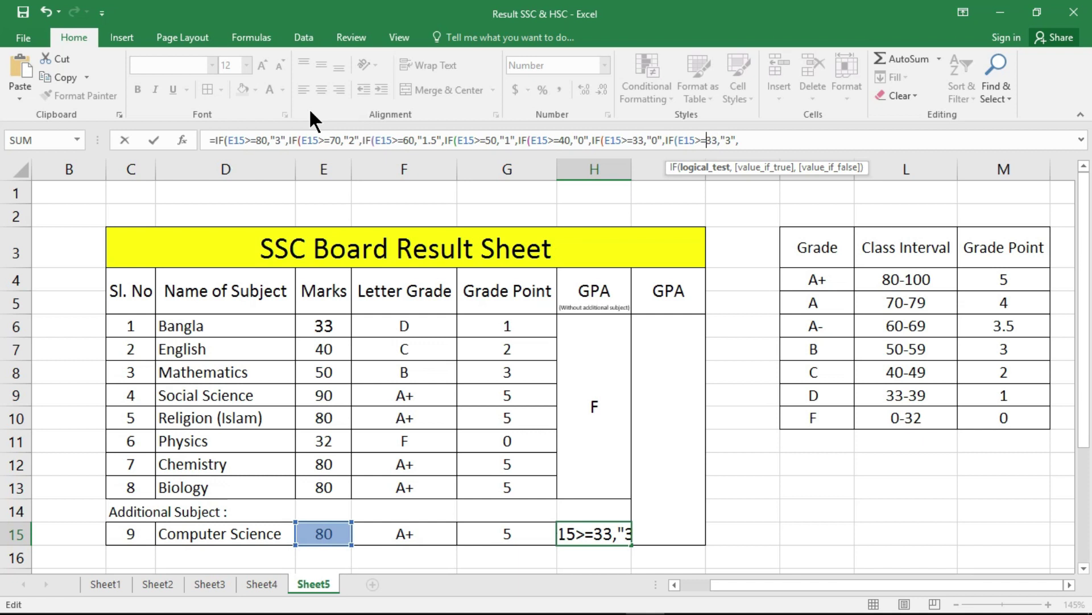
key(BackSpace)
key(Delete)
text(<)
key(Right)
key(Right)
key(Right)
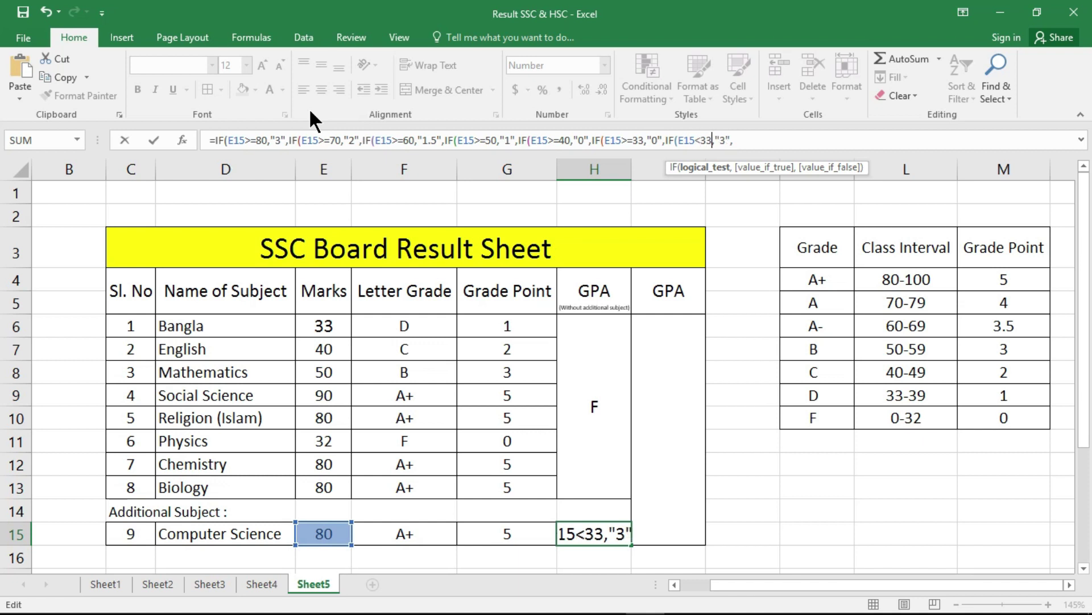
key(shift+Right)
text(0)
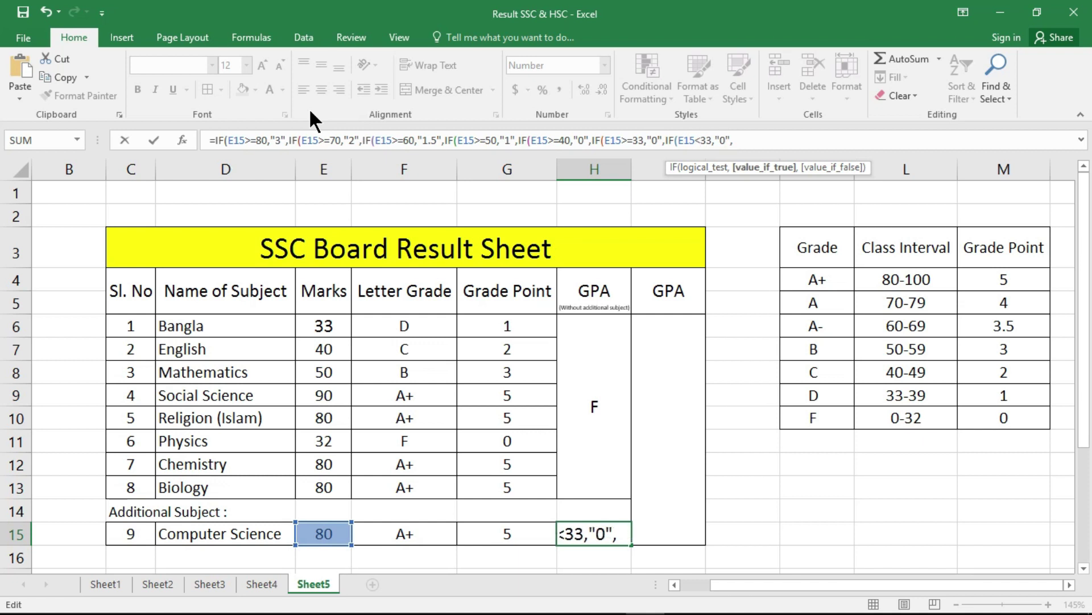
key(BackSpace)
text())
text()))))))
key(Return)
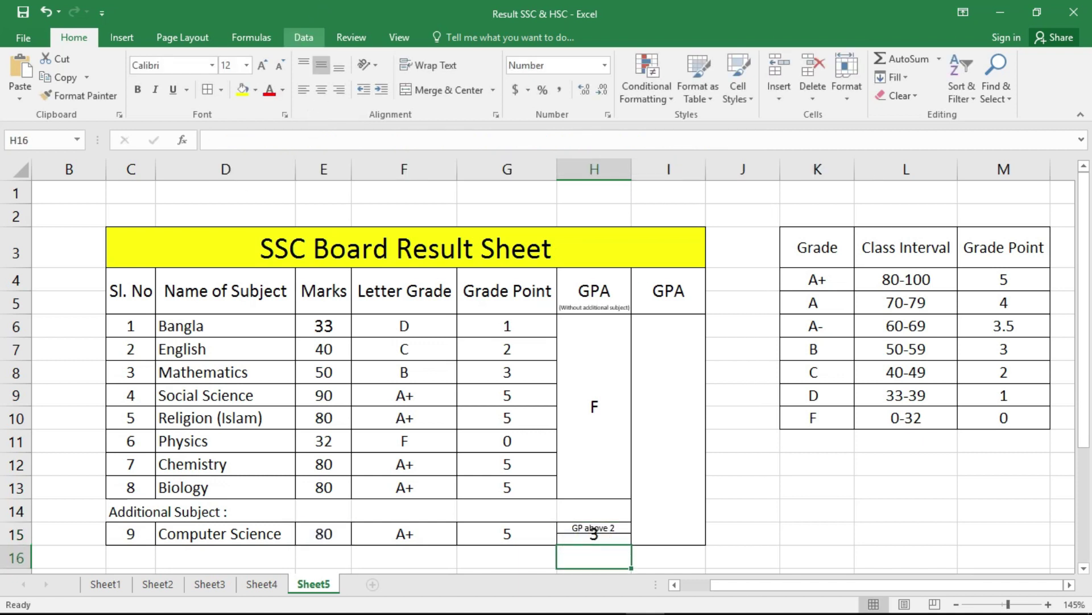
Try Computer Science marks of 33, 40 and 50 in E15, leaving 50 with H15 showing 1.
click(342, 538)
text(33)
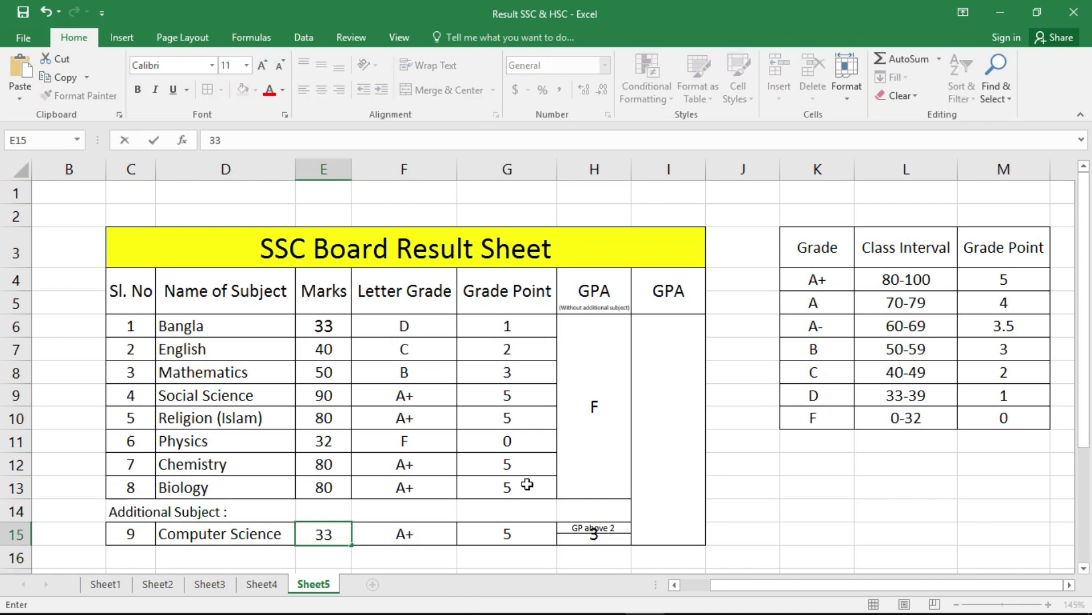
key(Return)
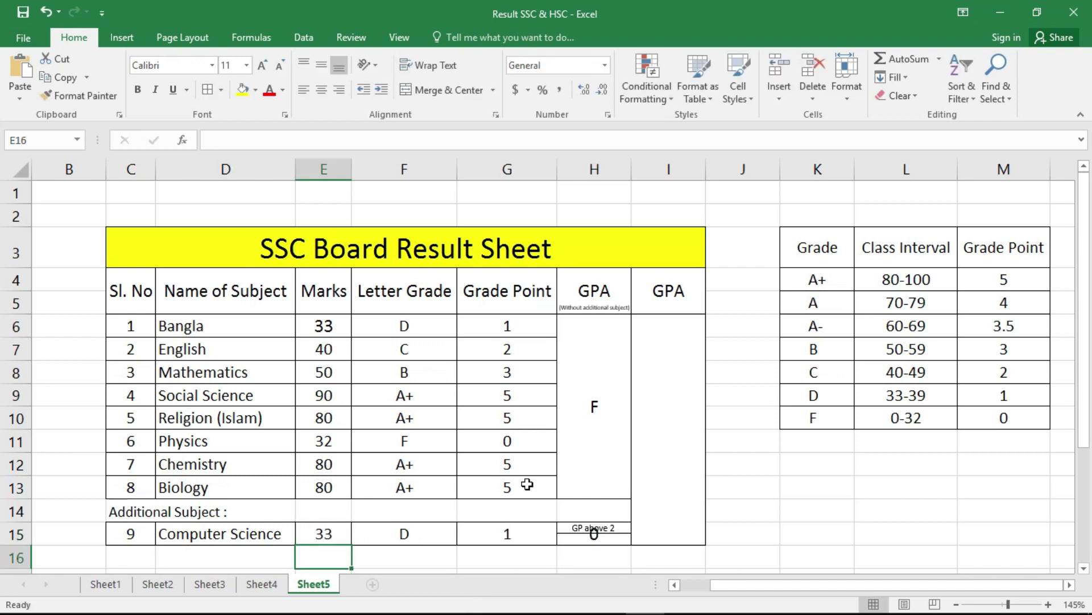
key(Up)
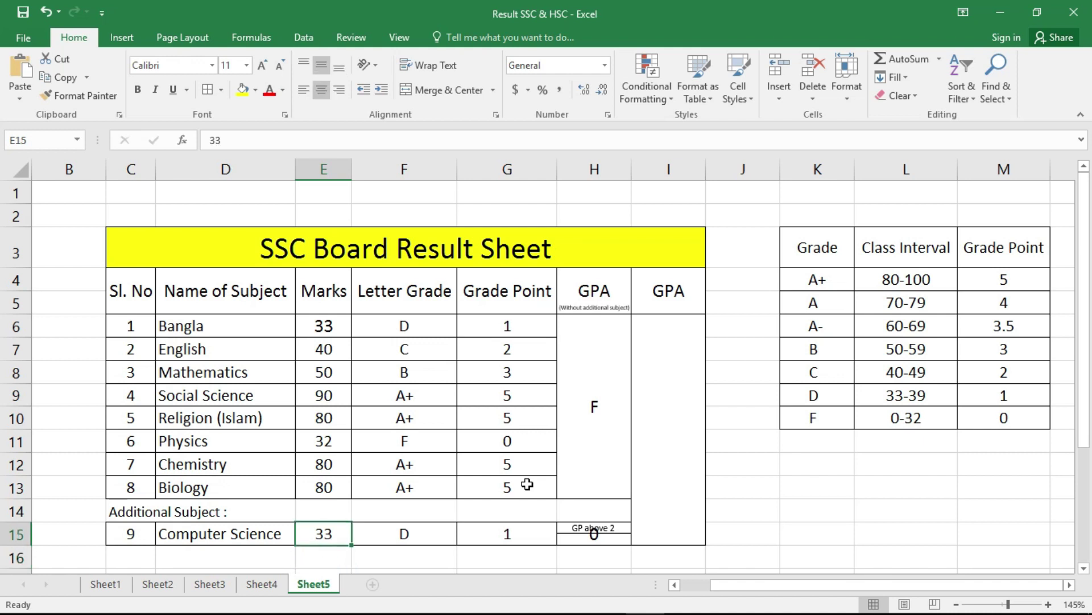
text(40)
key(Return)
key(Up)
text(50)
key(Return)
click(597, 534)
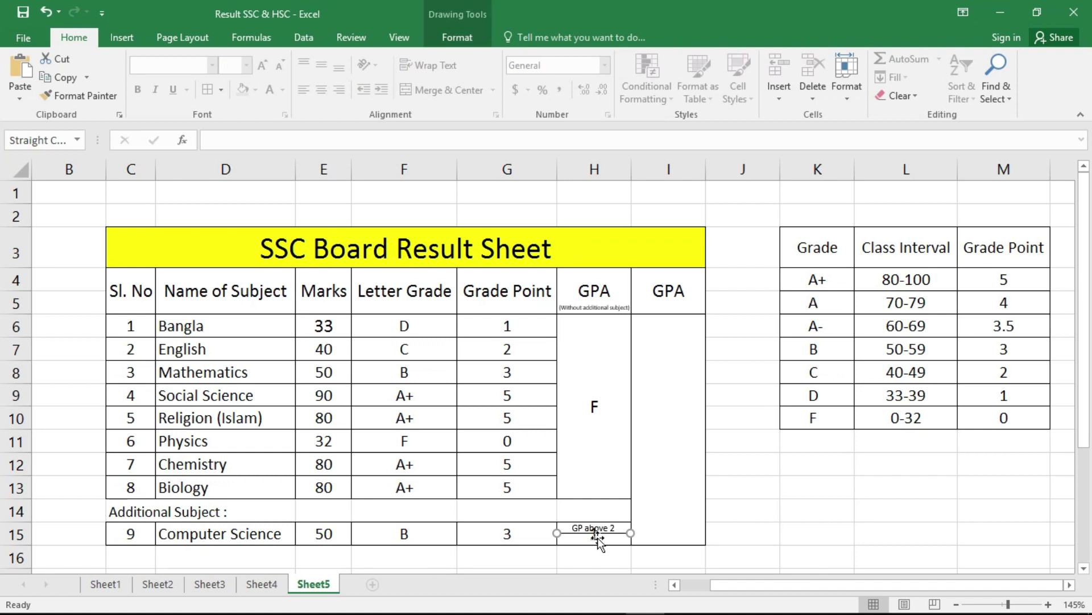
click(560, 543)
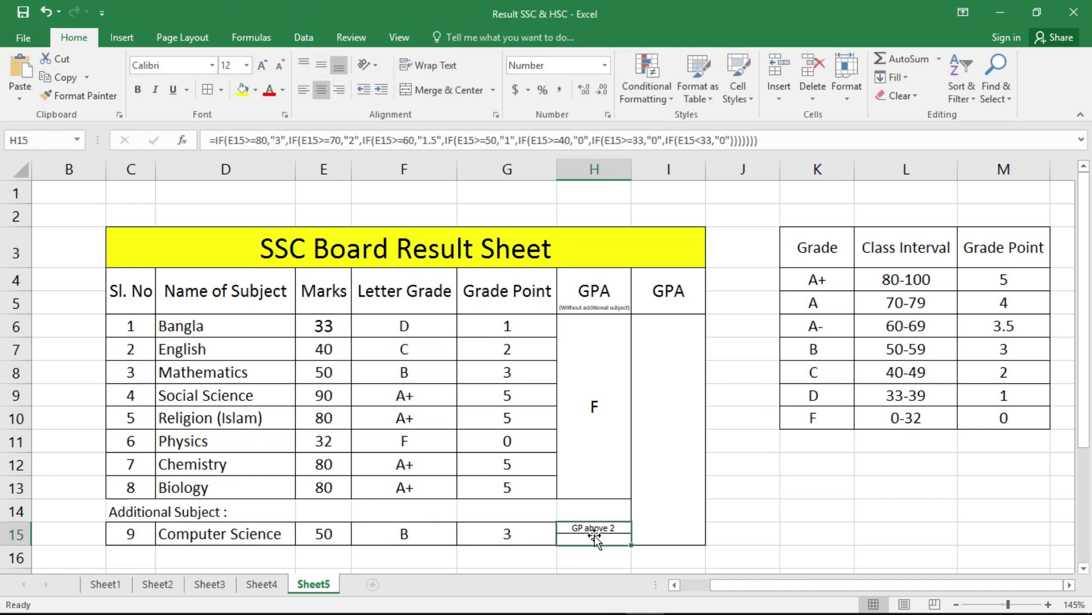
Shrink the 'GP above 2' label to font size 4 and resize its box to fit H15.
click(619, 532)
ctrl+scroll(626, 535, up, 3)
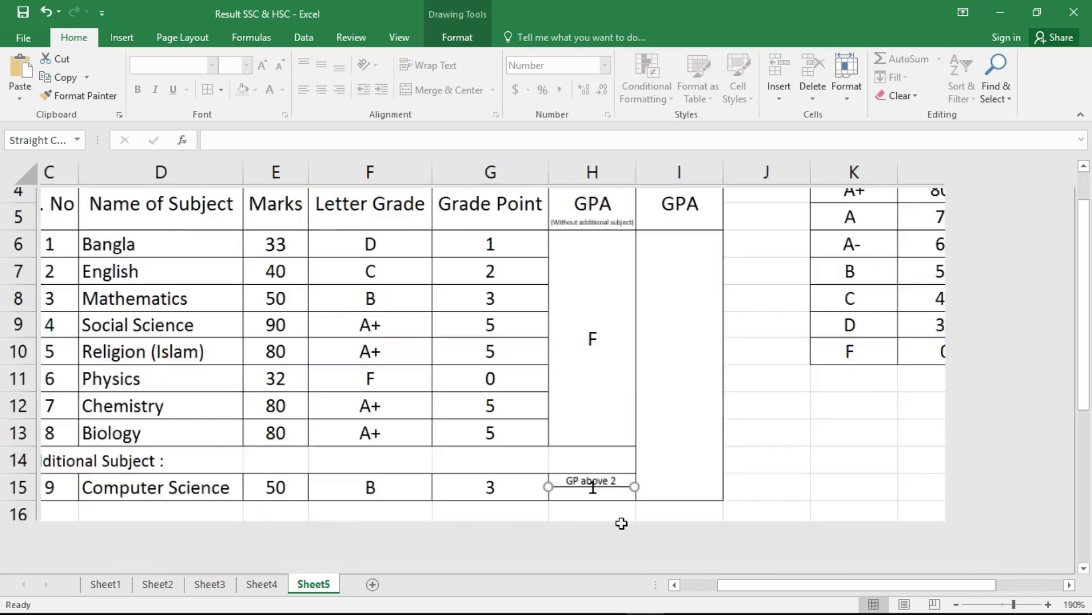
ctrl+scroll(648, 538, up, 3)
ctrl+scroll(812, 525, up, 5)
ctrl+scroll(626, 500, up, 1)
ctrl+scroll(434, 429, up, 2)
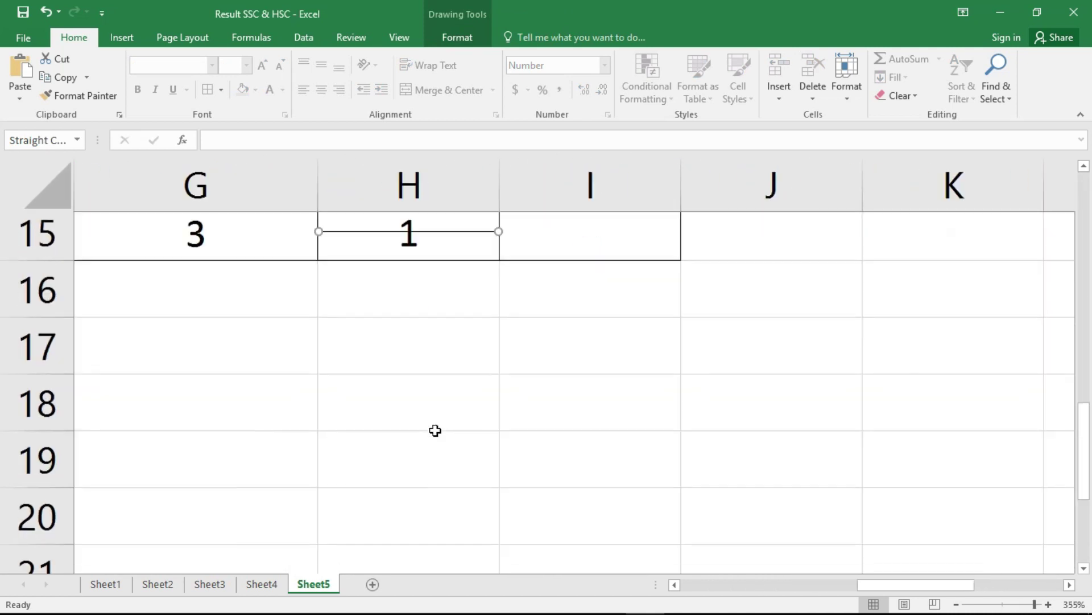
scroll(434, 444, up, 2)
triple_click(439, 510)
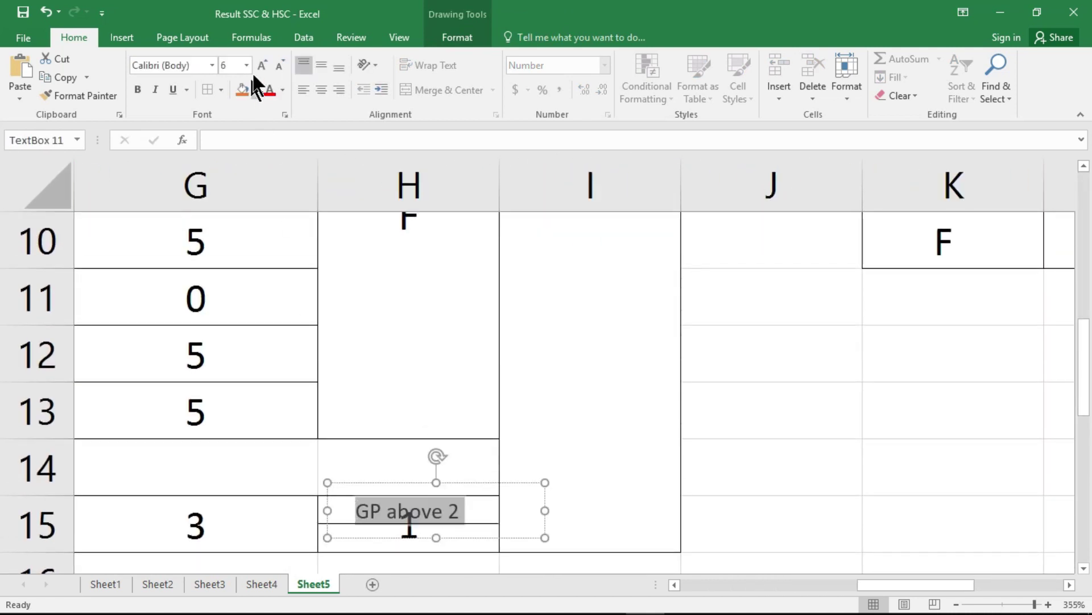
click(279, 64)
click(280, 63)
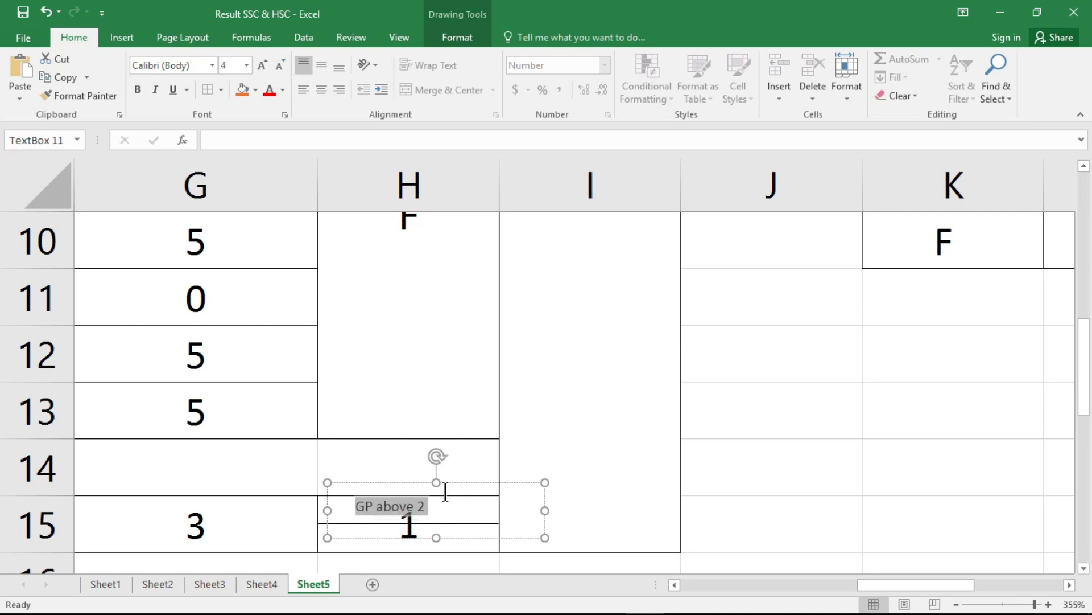
drag(541, 541, 547, 514)
key(Escape)
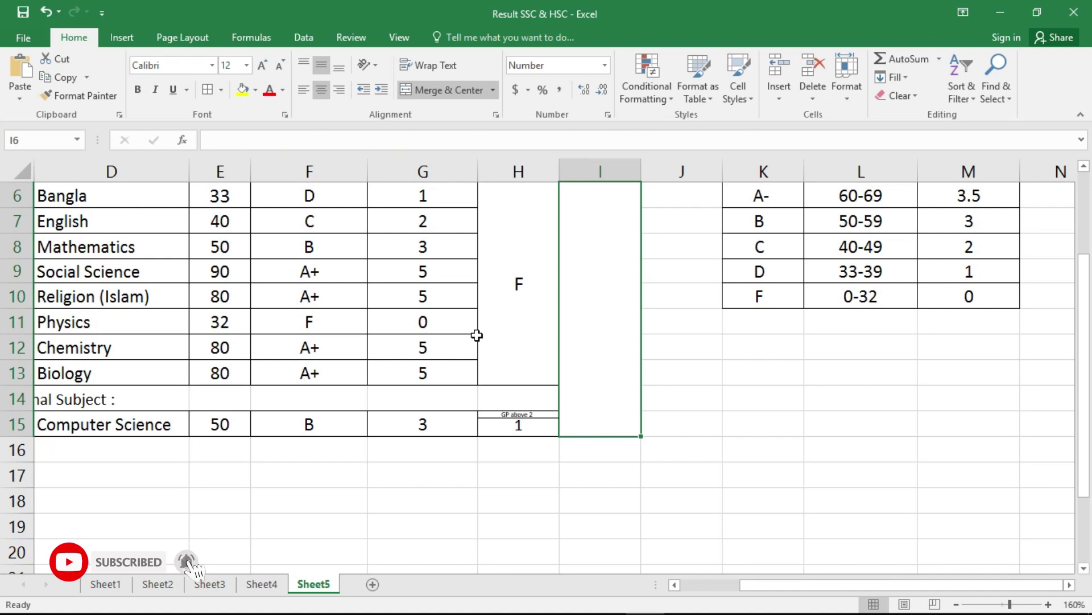
ctrl+scroll(566, 324, down, 1)
scroll(566, 324, up, 1)
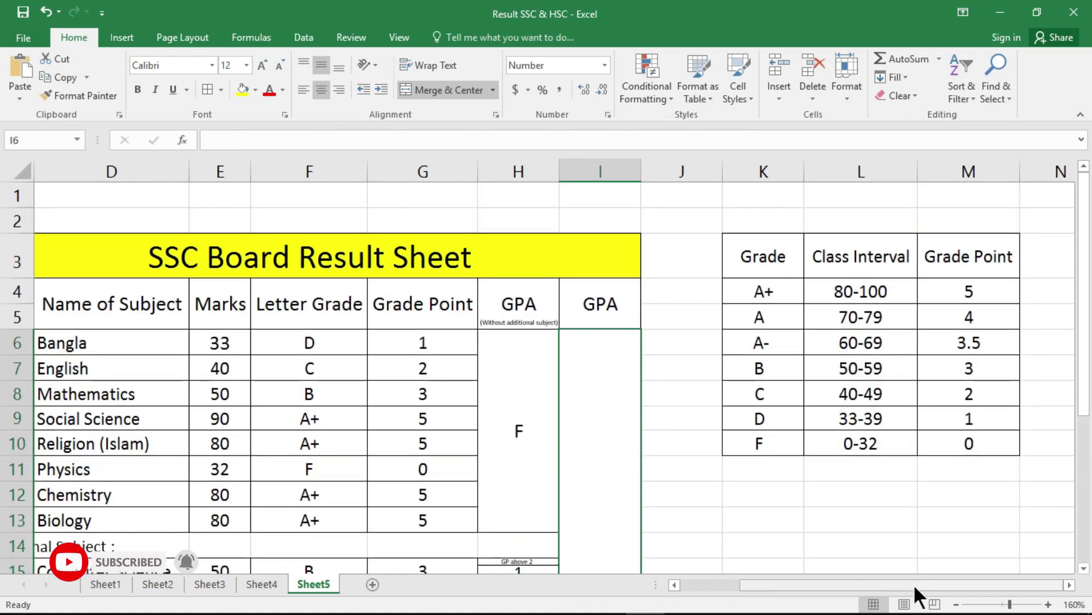
Review the GPA formula, then change the Physics mark in E11 to 33.
drag(913, 583, 907, 585)
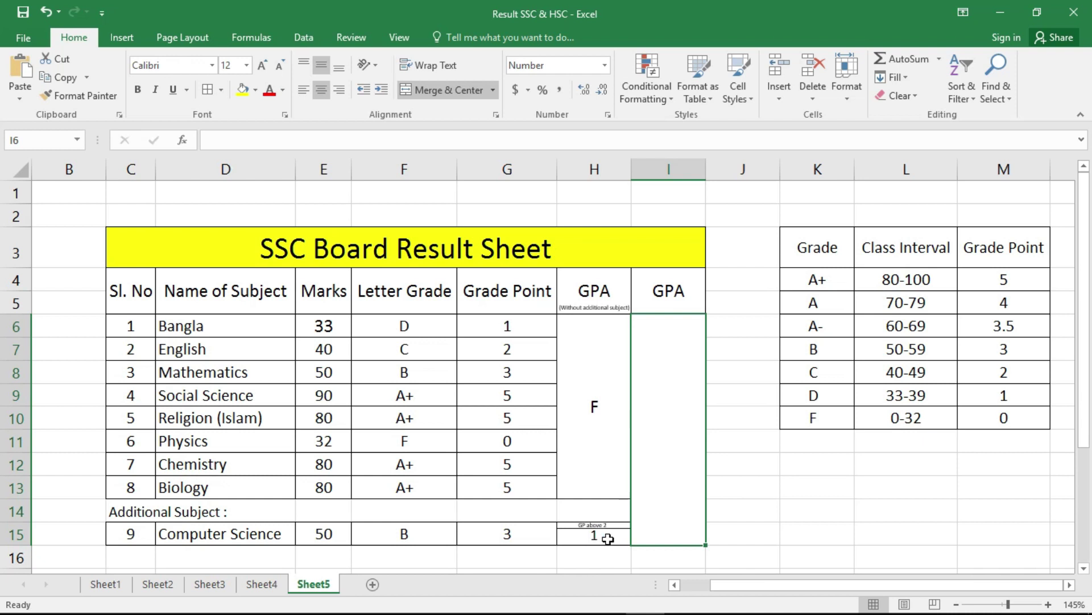
click(606, 431)
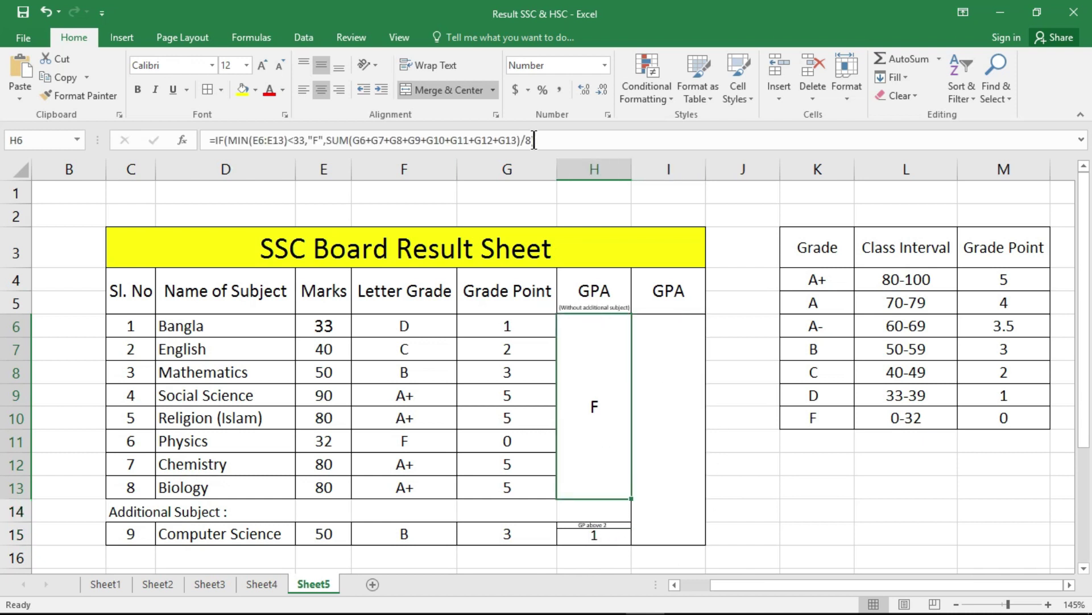
drag(534, 140, 208, 145)
key(ctrl+c)
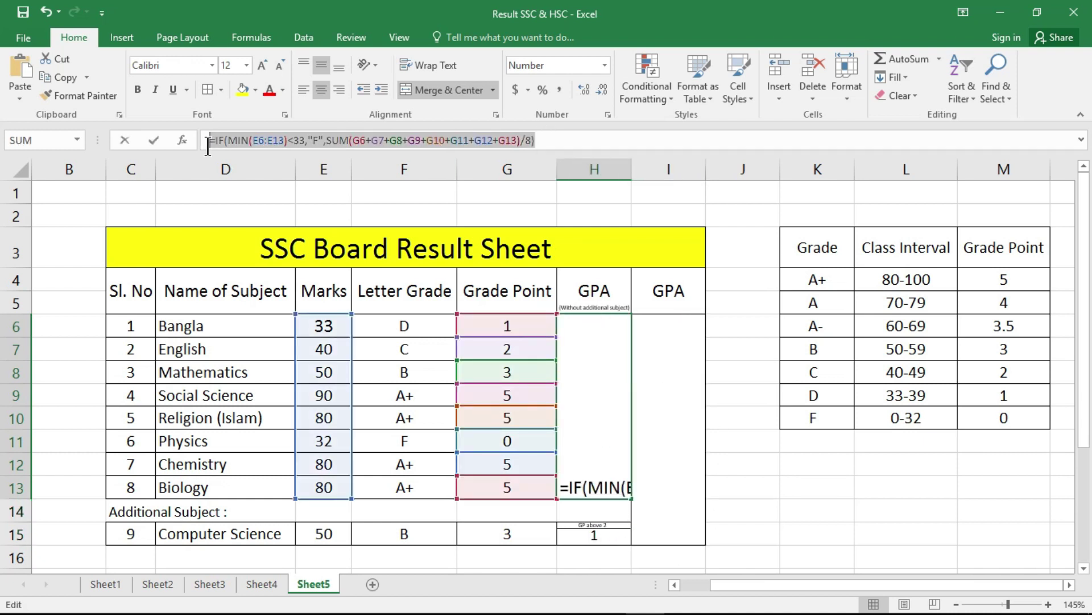
key(Tab)
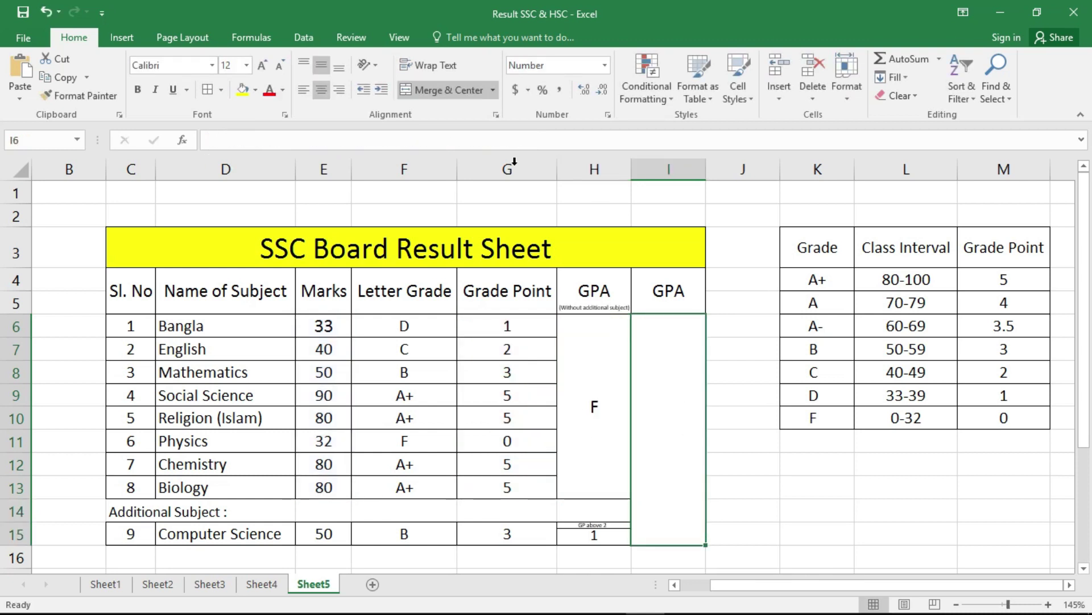
click(322, 444)
text(33)
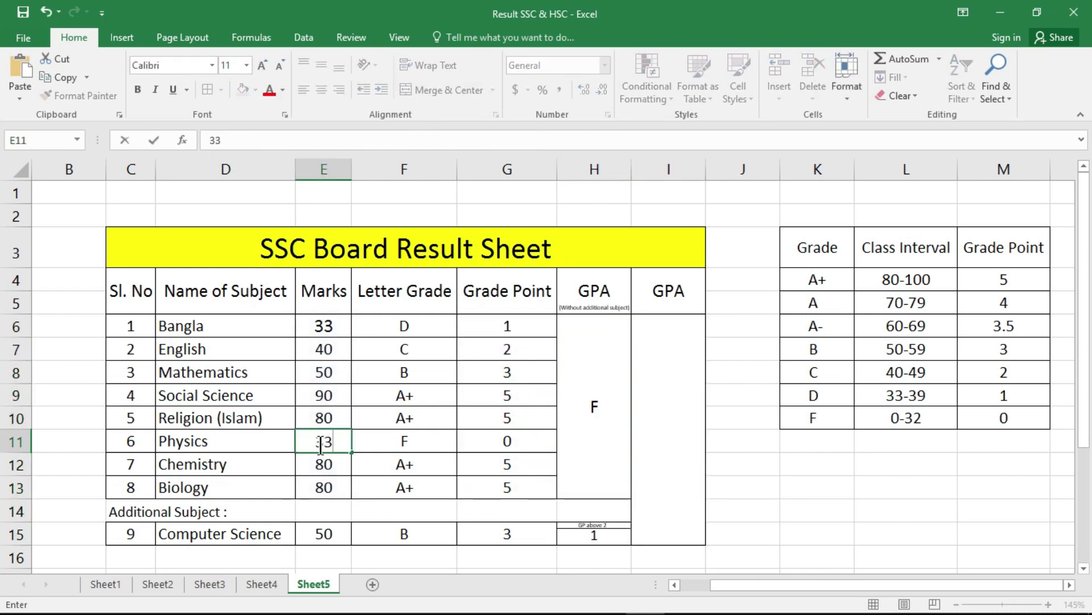
key(Return)
Paste the =IF(MIN(E6:E13)<33,"F",SUM(...)/8) formula into the final GPA cell.
click(667, 403)
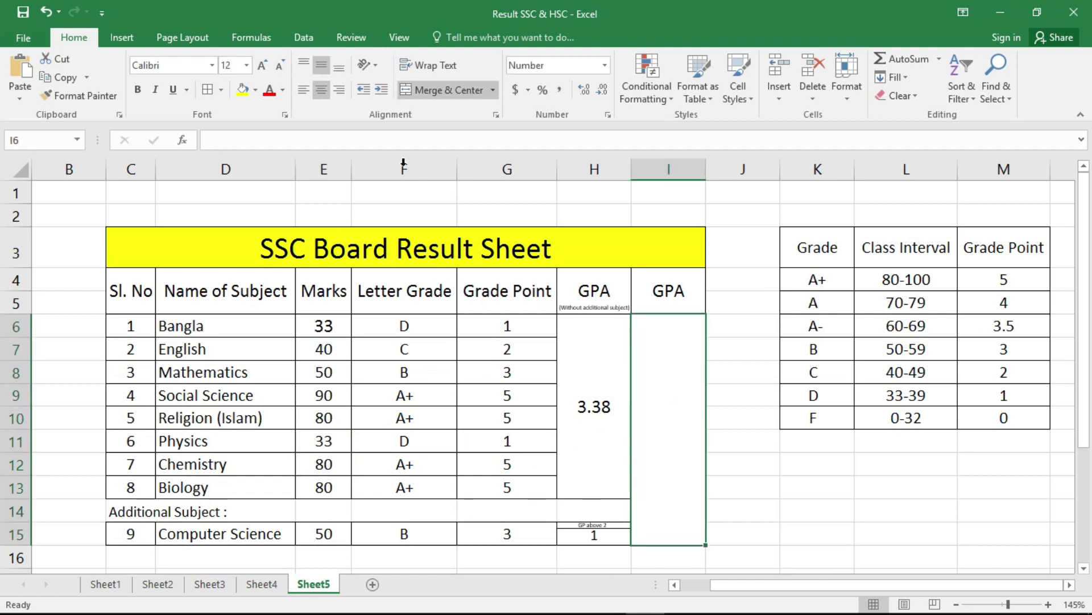
click(278, 141)
key(ctrl+v)
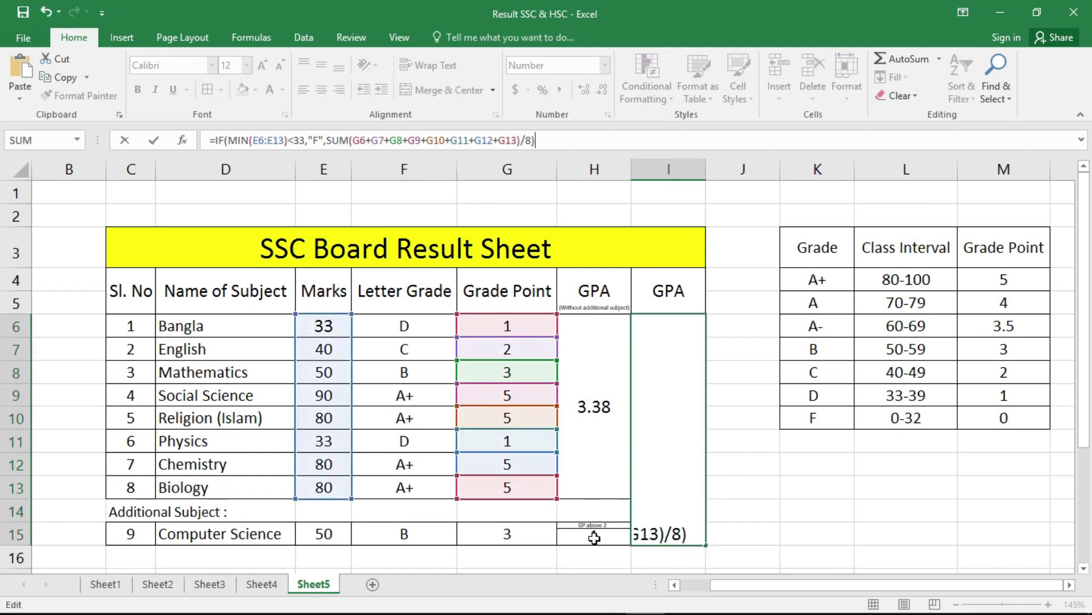
Insert +H15 after G13 in the final GPA formula's sum.
click(527, 140)
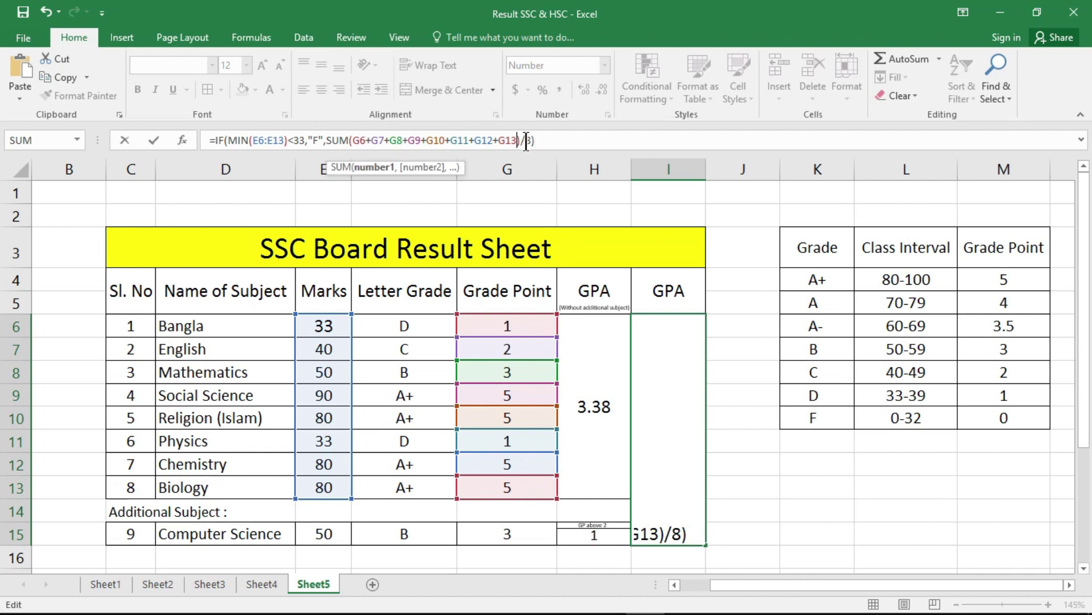
text(+)
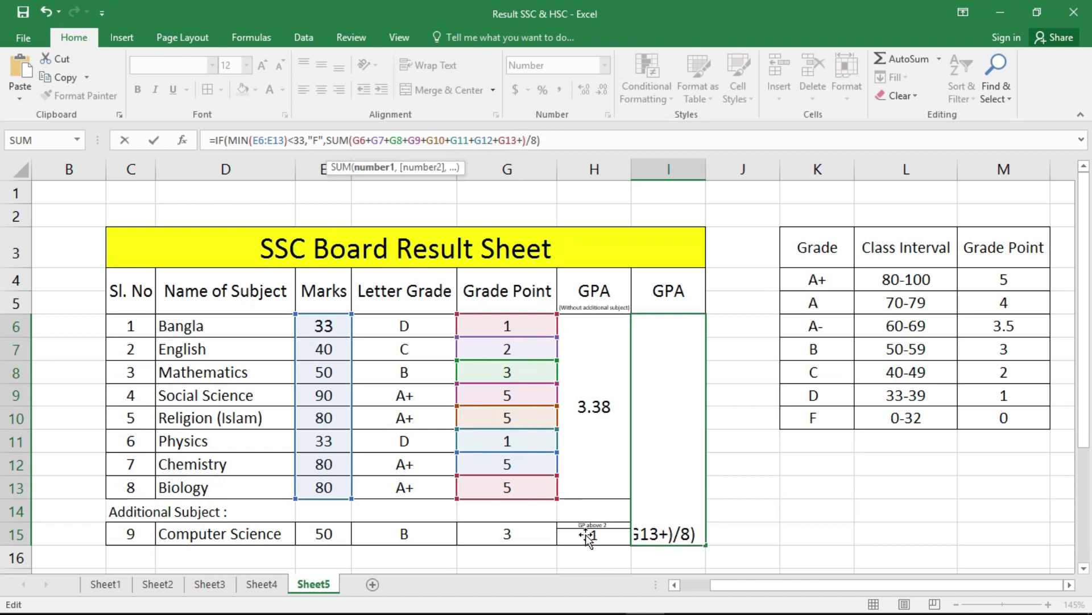
text(H15)
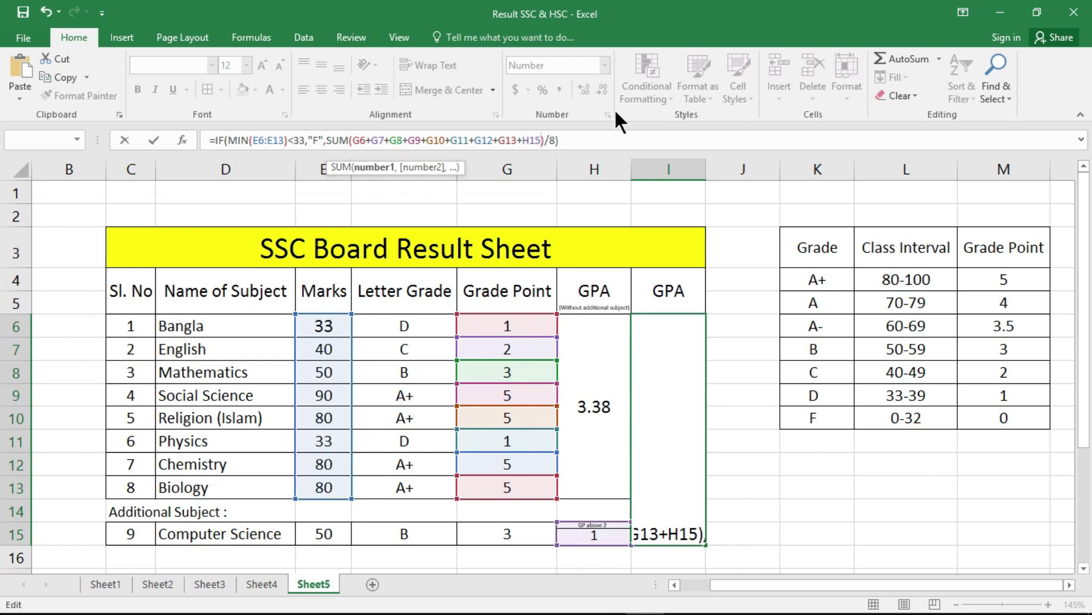
key(Left)
key(Left)
key(Left)
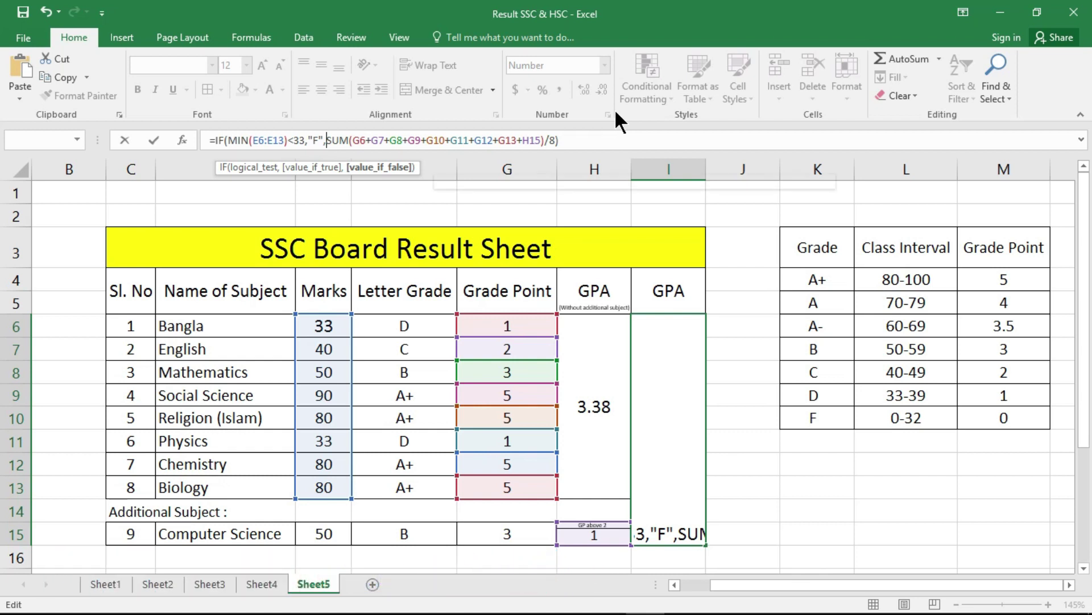
Insert IF(H6>=5,"5", before SUM and paste a second H6 test with threshold 4.88.
text(IF)
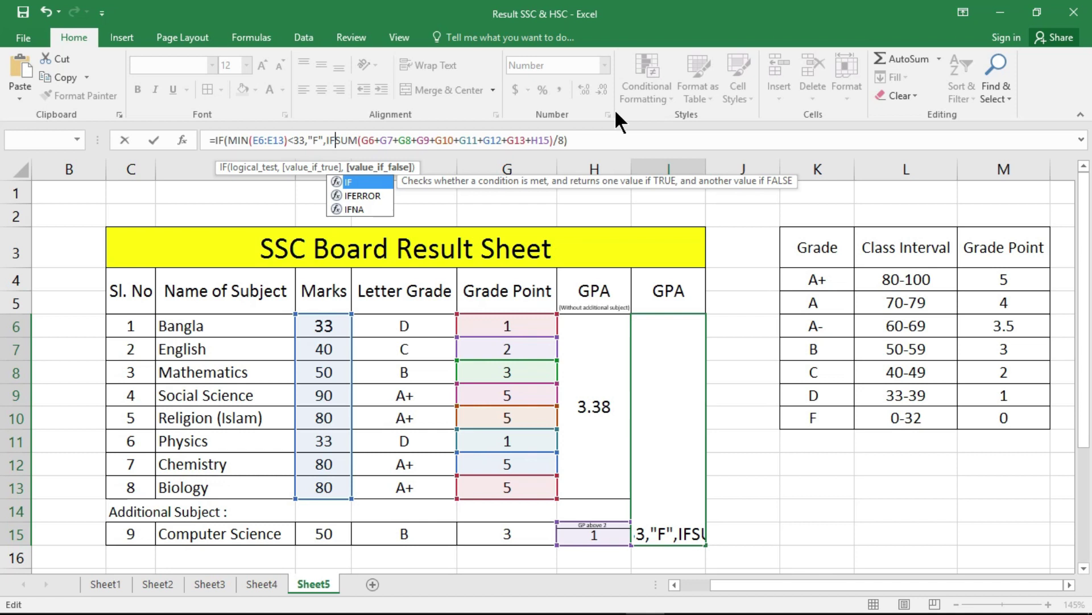
text(()
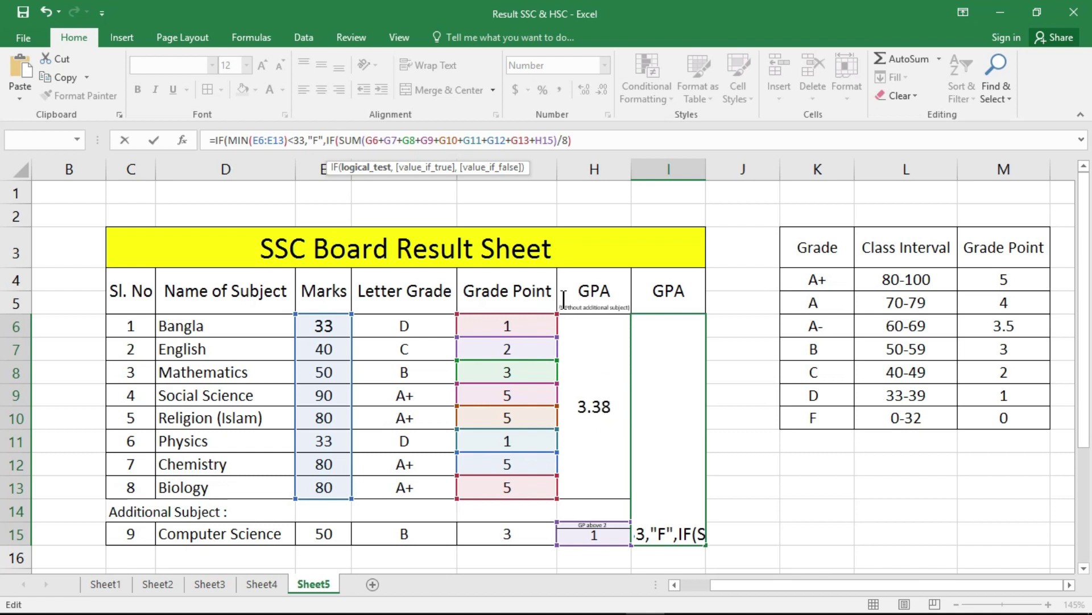
text(H)
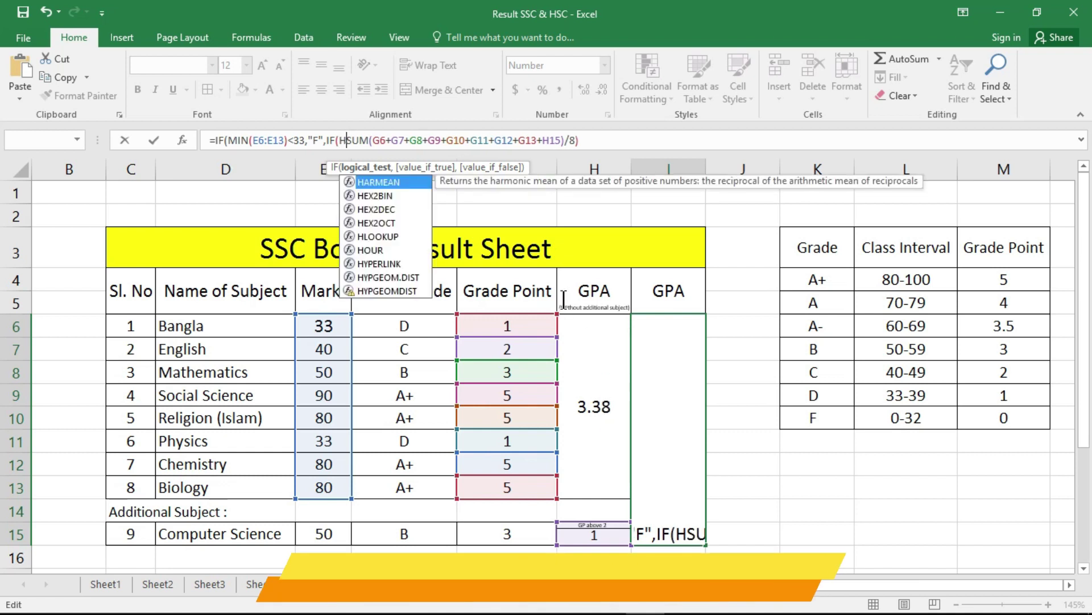
text(6>=)
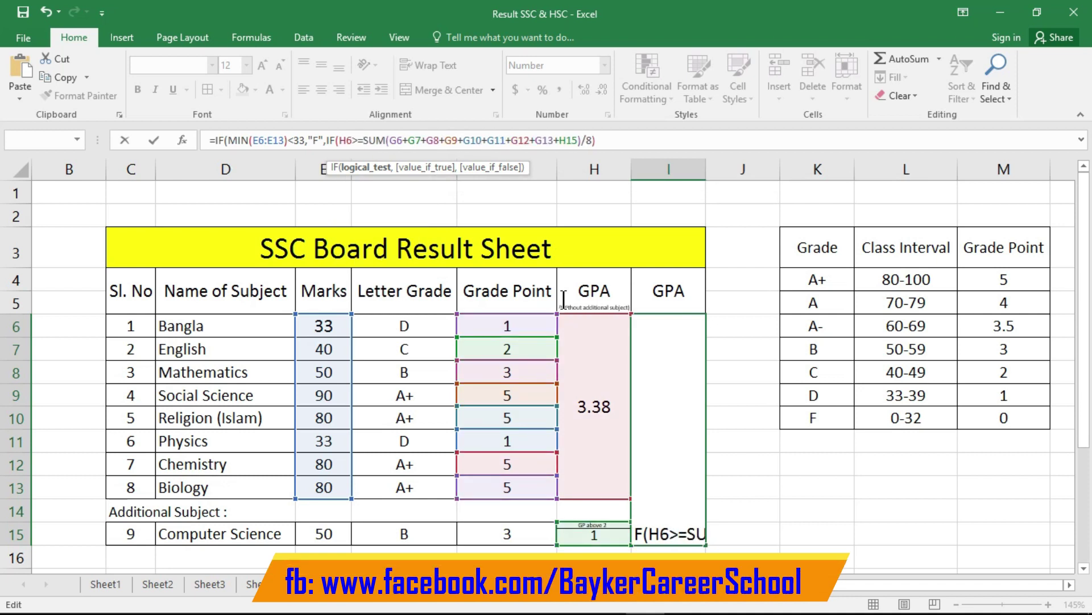
text(5,)
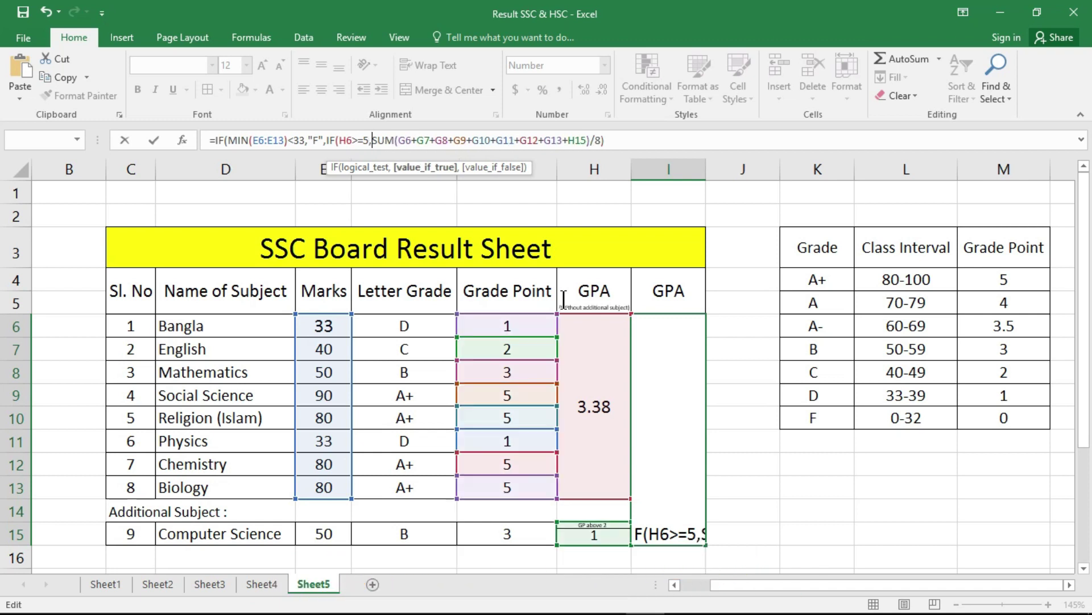
text("5)
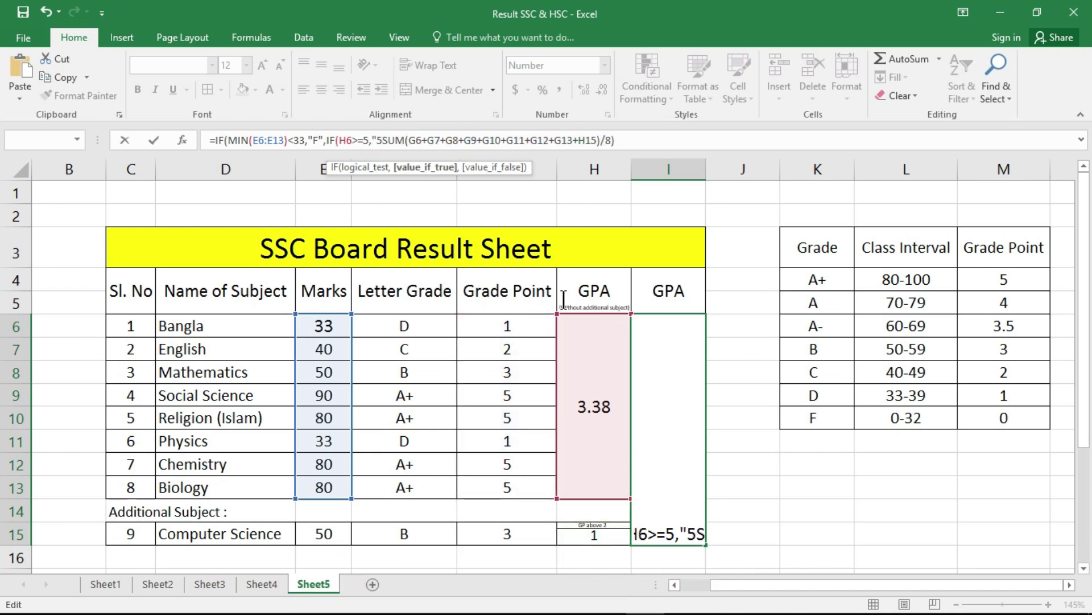
text(",)
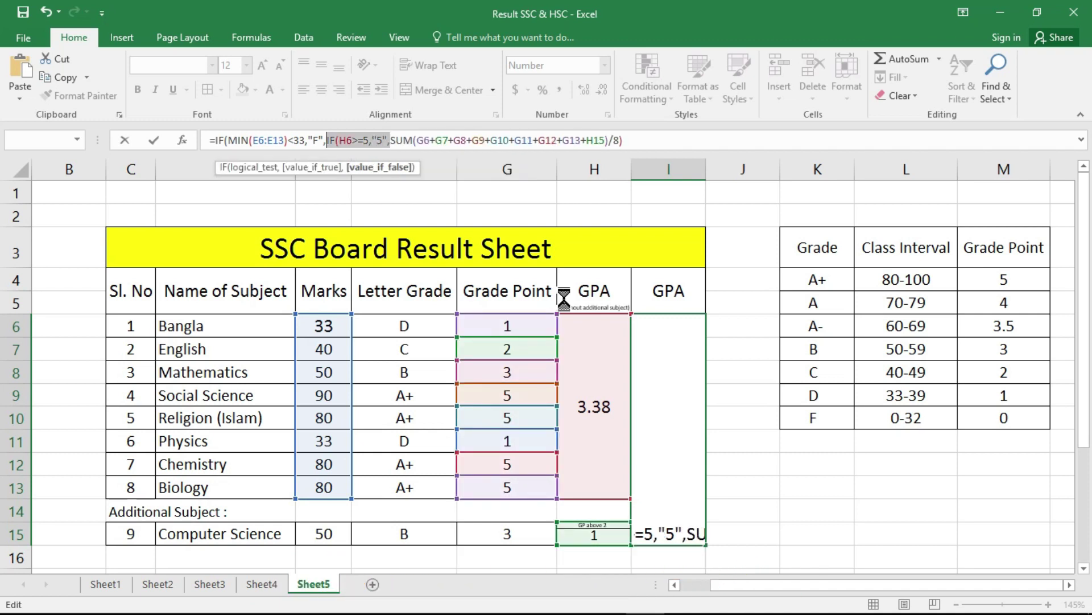
key(Right)
text(IF(H6>=5,"5",)
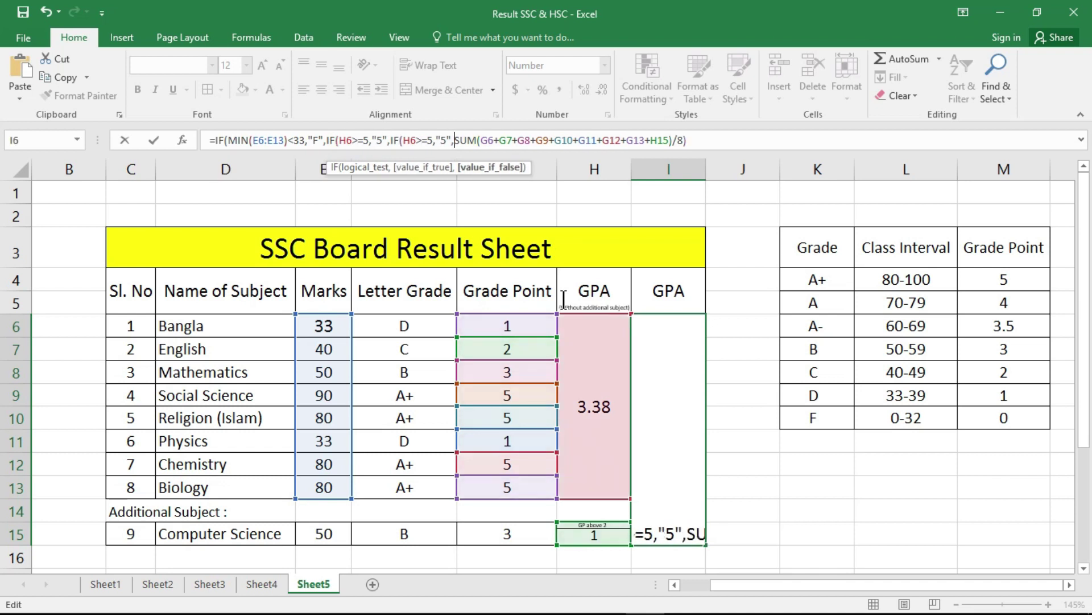
key(Left)
key(Left)
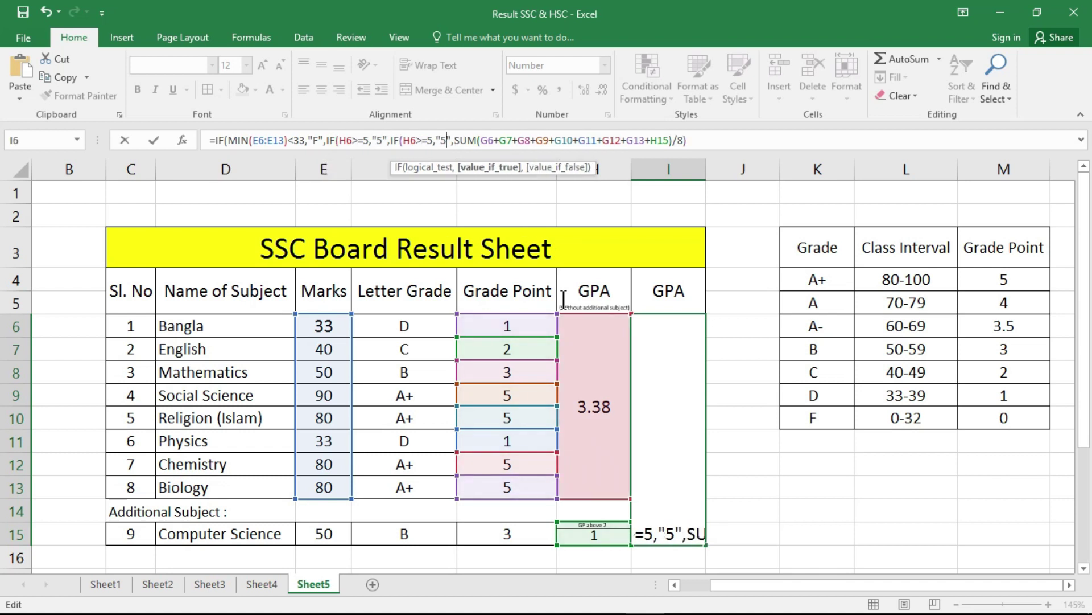
key(Left)
key(Left)
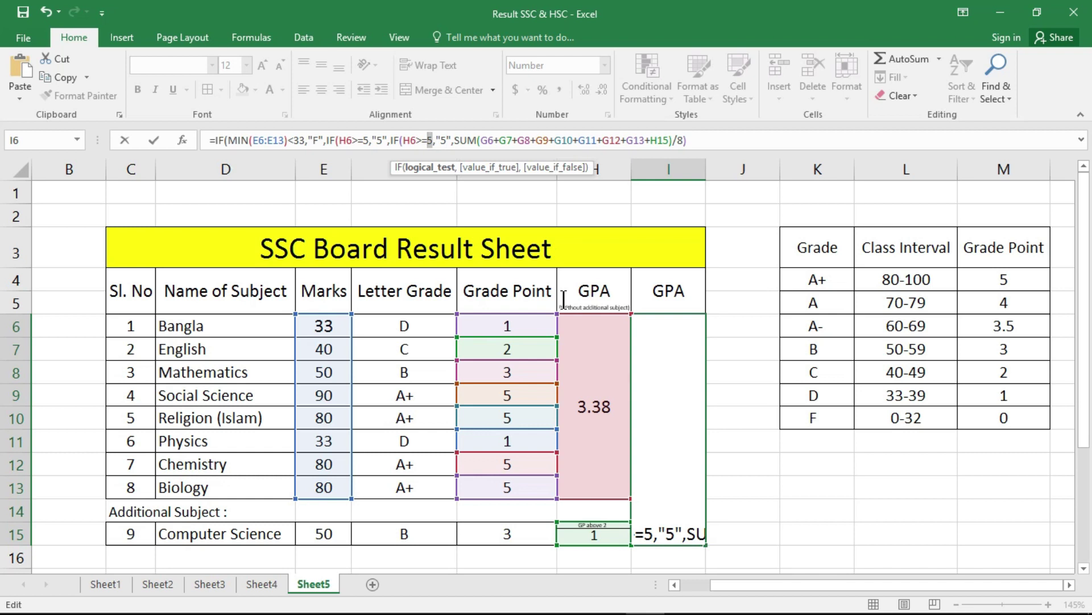
key(Left)
key(Left)
key(Left)
key(Left)
key(Right)
key(Right)
key(Right)
key(Right)
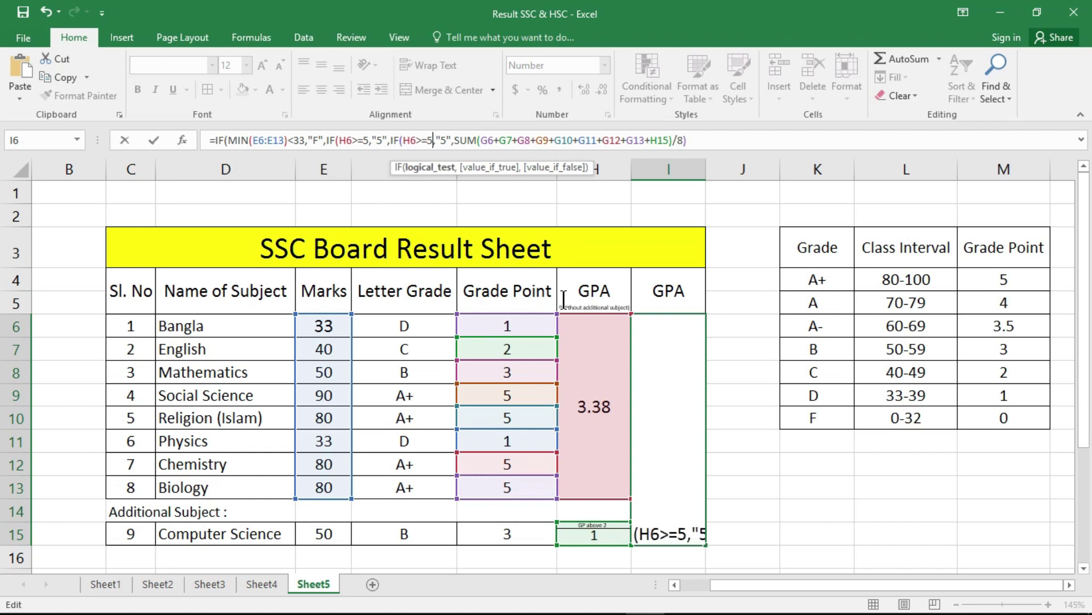
text(488)
key(Left)
key(Left)
text(.)
key(Right)
key(Right)
key(Right)
key(Right)
key(Right)
key(Right)
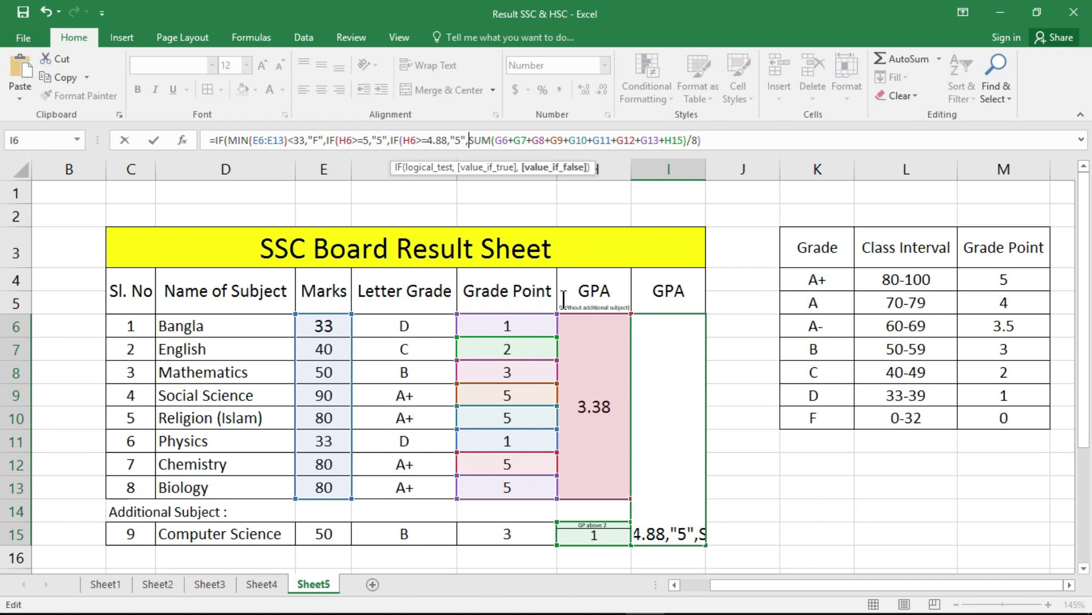
Paste three more H6 tests with thresholds 4.75, 4.69 and 4.63.
text(IF(H6>=5,"5",)
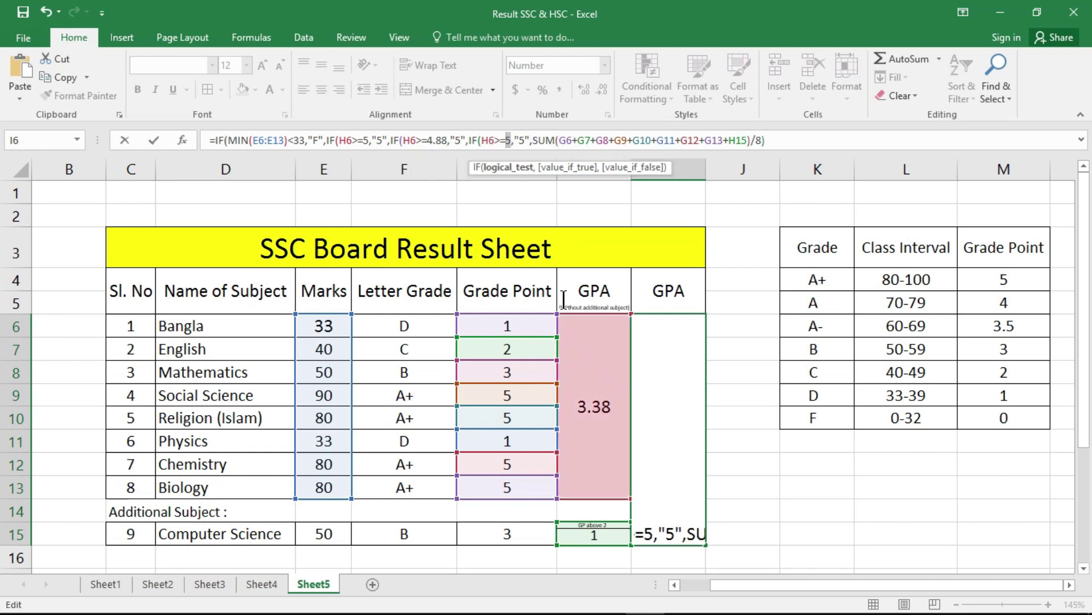
text(4.75)
key(Right)
key(Right)
key(Right)
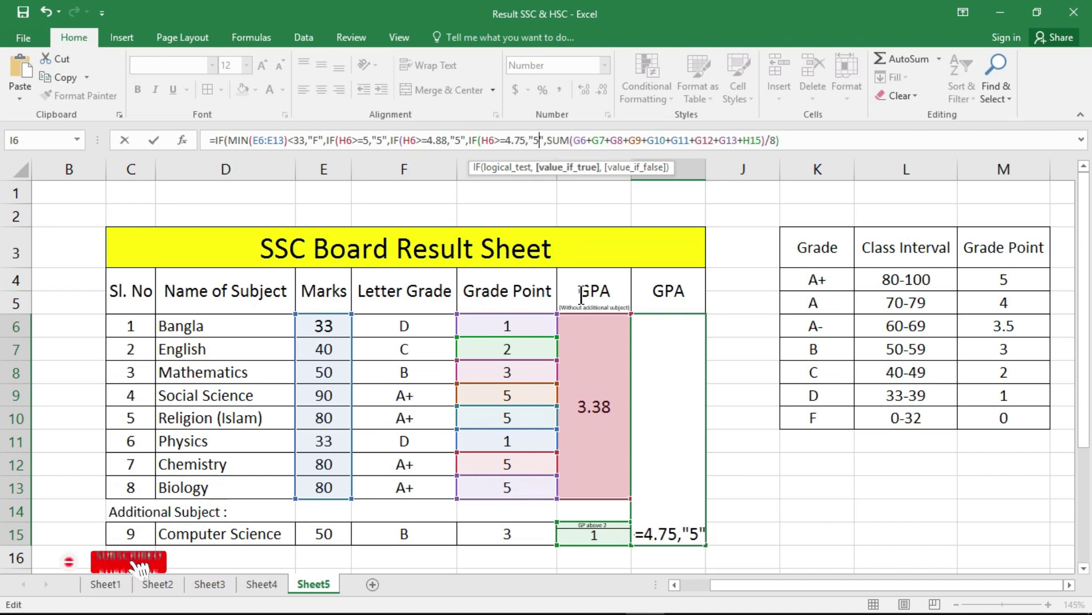
text(IF(H6>=5,"5",)
key(Left)
key(Left)
key(Left)
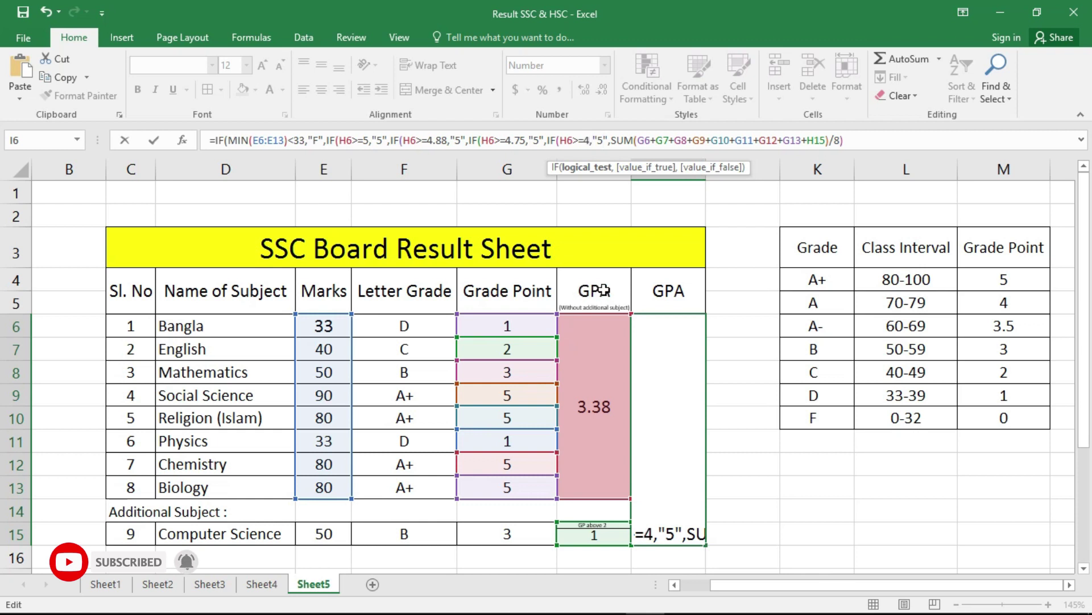
text(4.69)
key(Right)
key(Right)
key(Right)
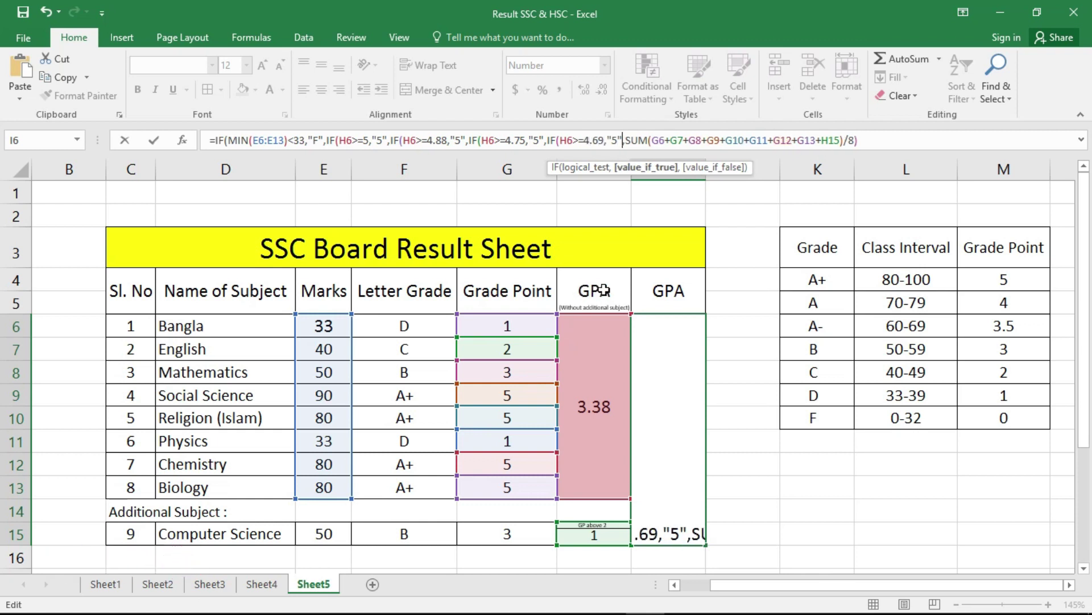
text(IF(H6>=5,"5",)
key(Left)
key(Left)
key(Left)
key(shift+Right)
text(4.63)
Close the nested IF parentheses and commit the final GPA formula, showing 3.50.
key(Right)
key(Right)
key(Right)
key(Right)
key(Right)
key(Right)
key(Right)
key(Right)
key(Right)
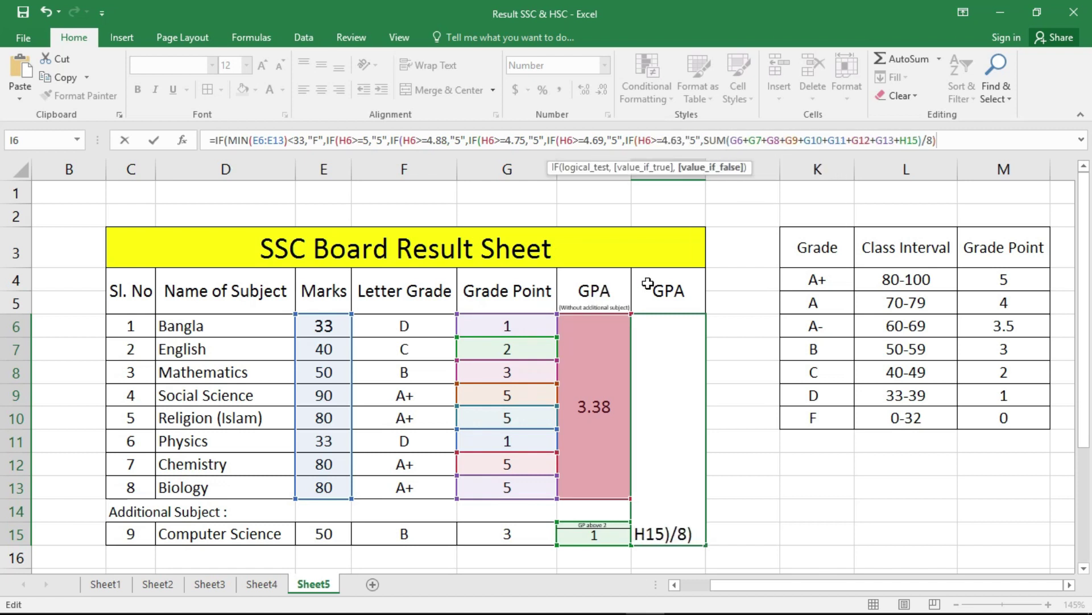
text())))))
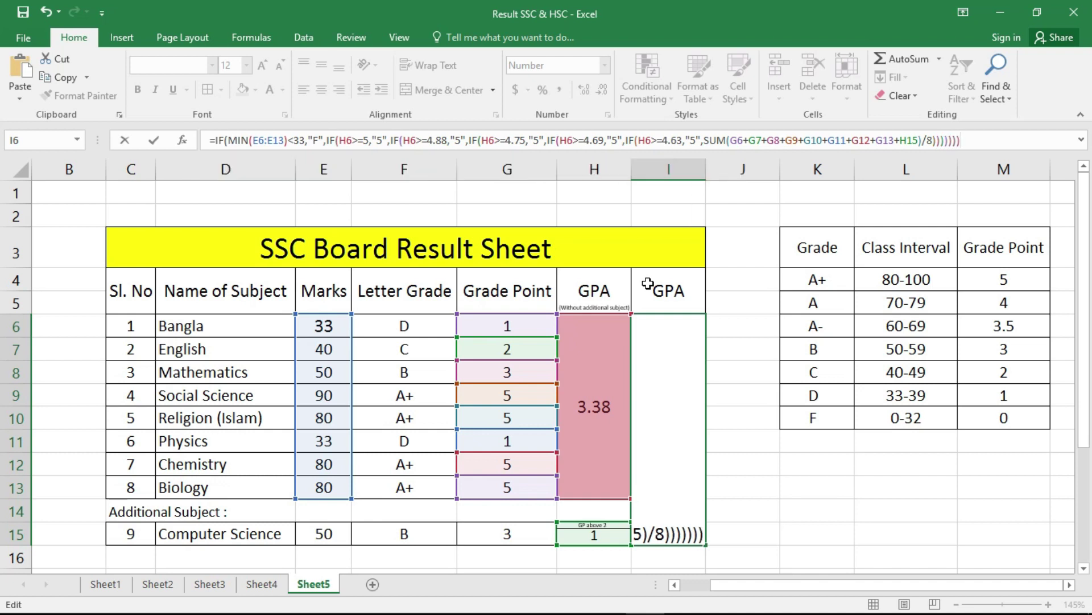
key(BackSpace)
key(Return)
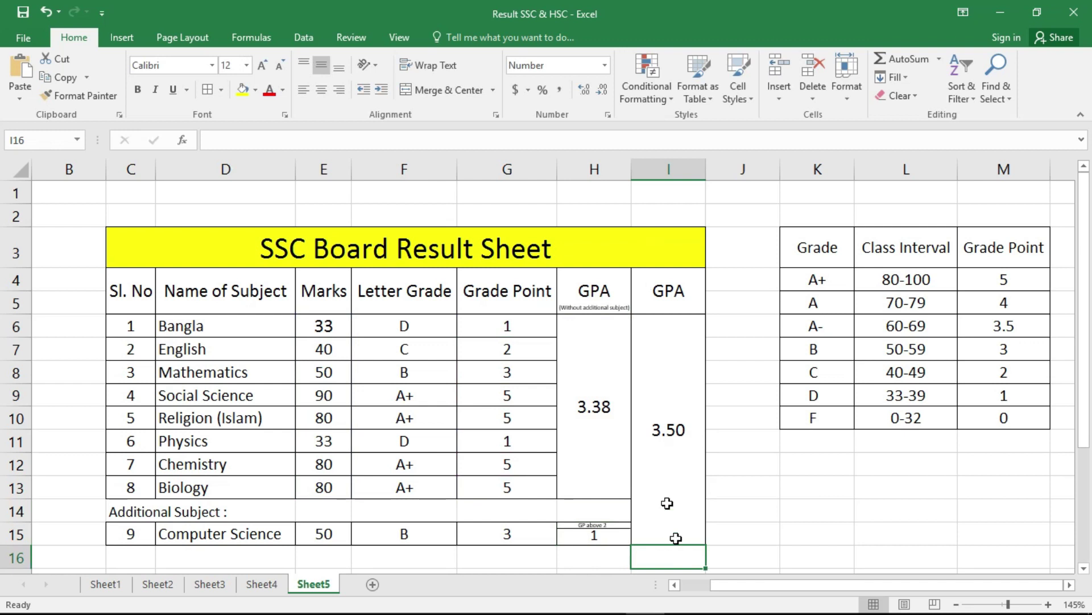
click(768, 501)
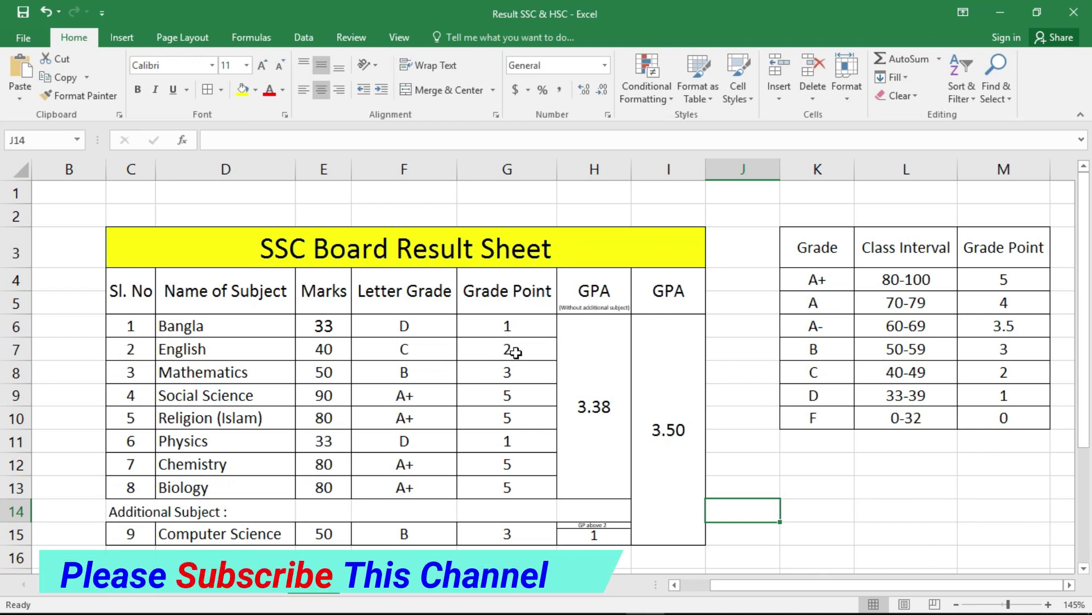
Launch Windows Calculator and divide 28 by 8 to get 3.5.
click(26, 608)
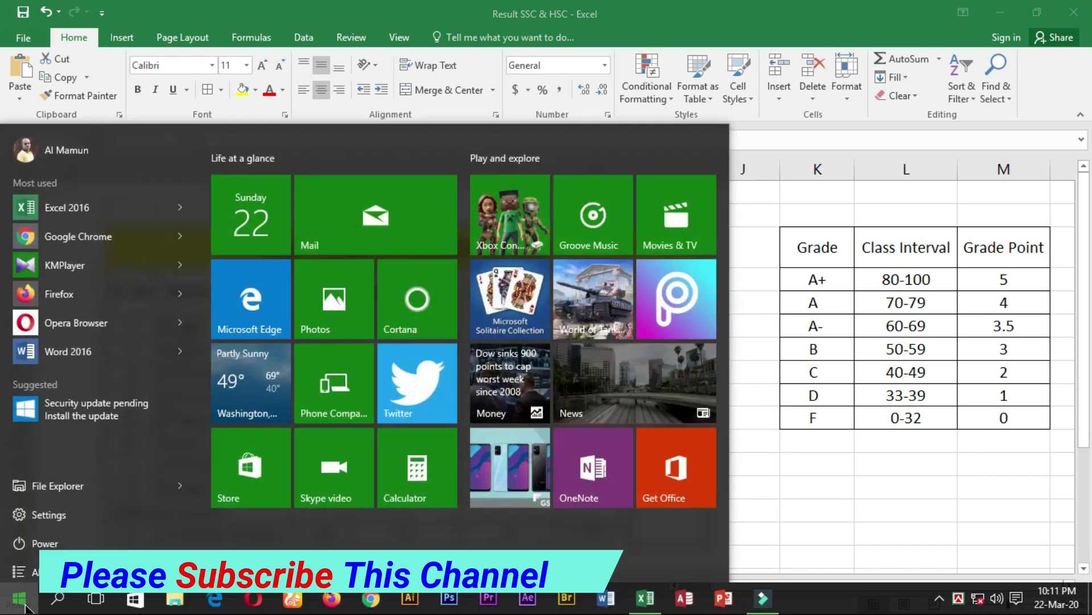
click(407, 462)
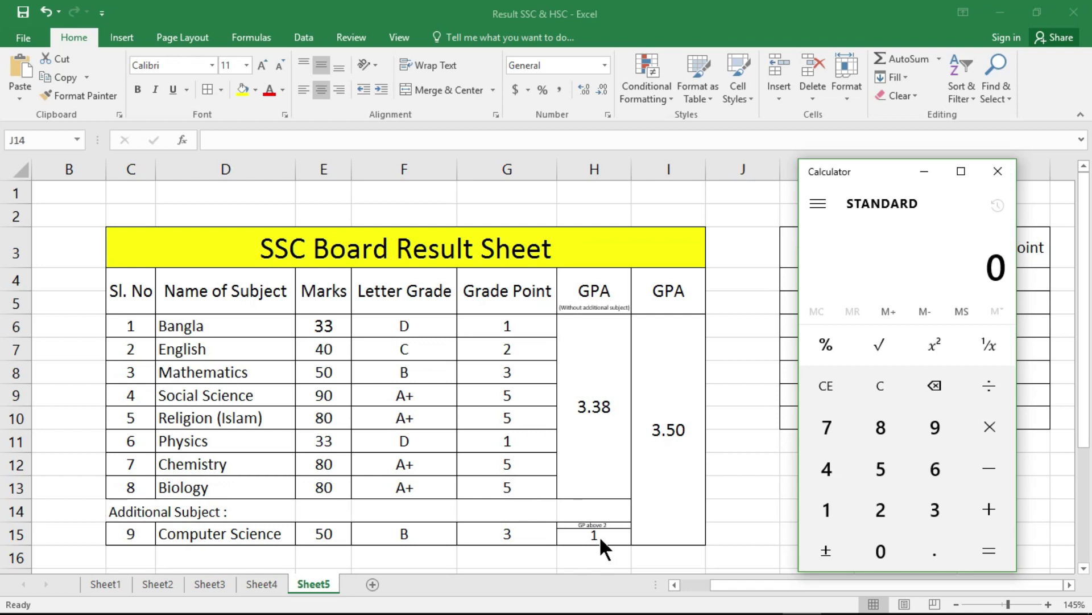
click(880, 511)
click(889, 432)
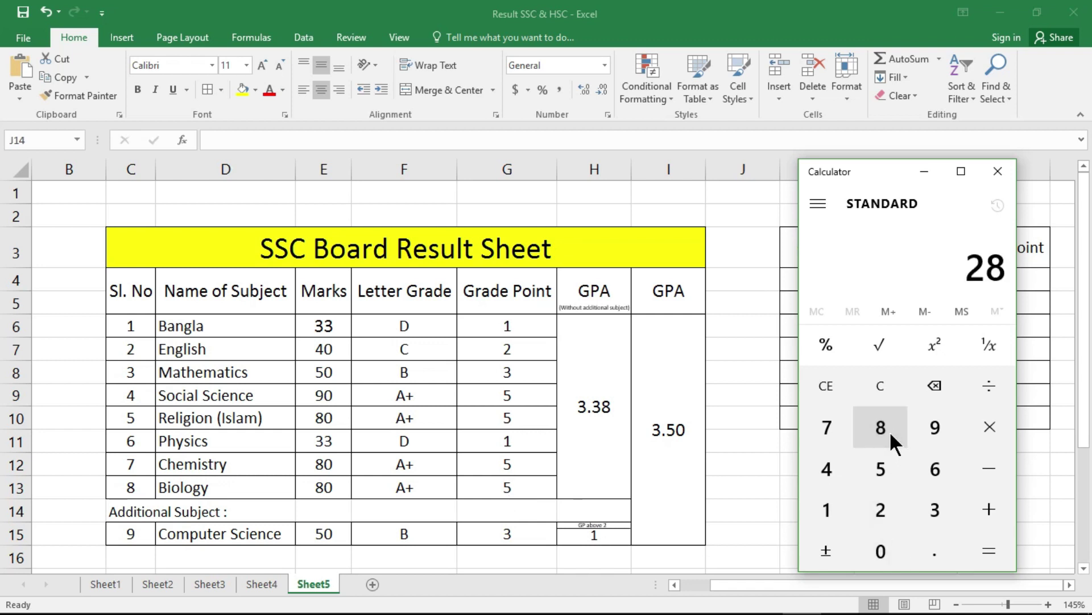
click(990, 387)
click(879, 424)
click(985, 552)
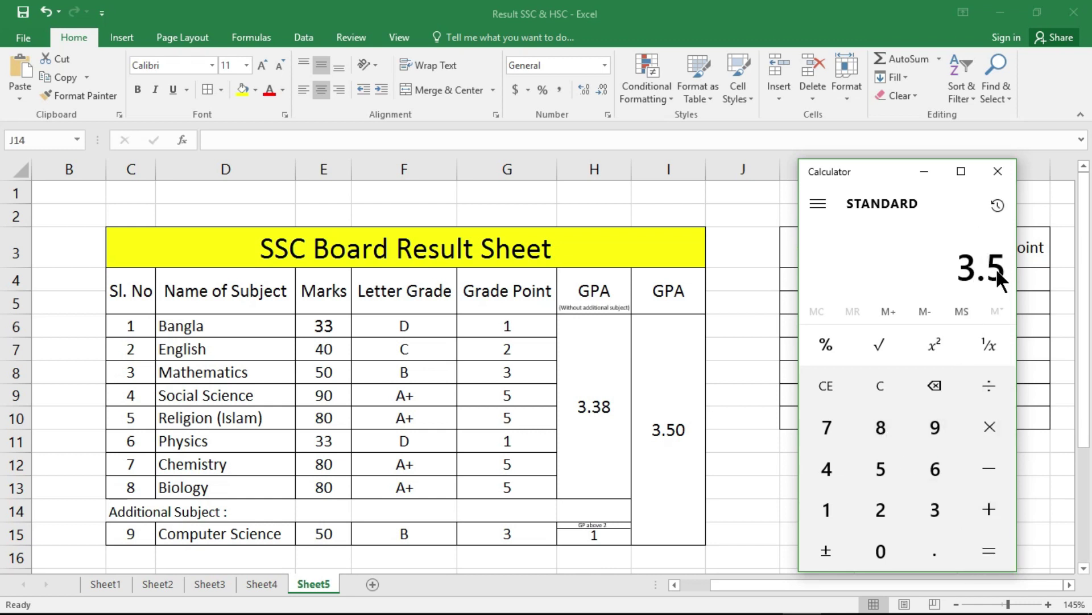
Close Calculator and enter 40 as the Computer Science mark in E15.
click(996, 173)
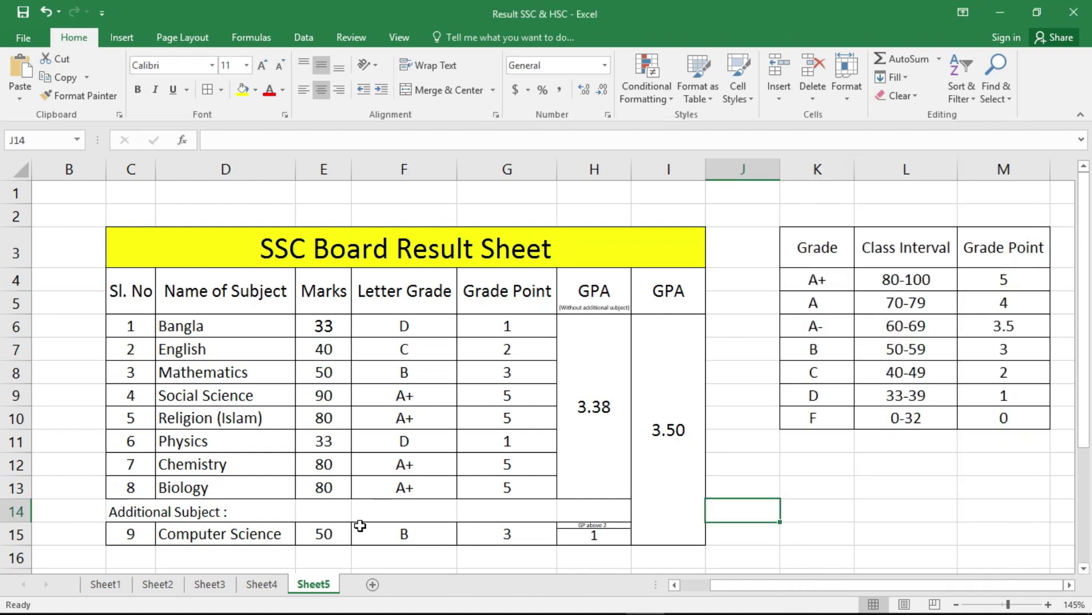
click(332, 537)
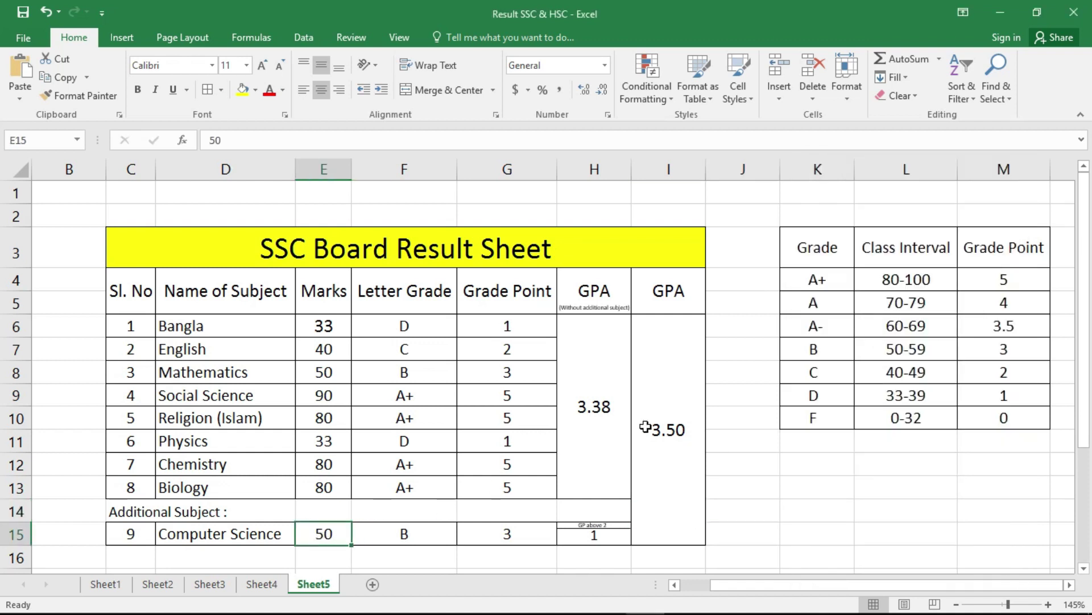
text(40)
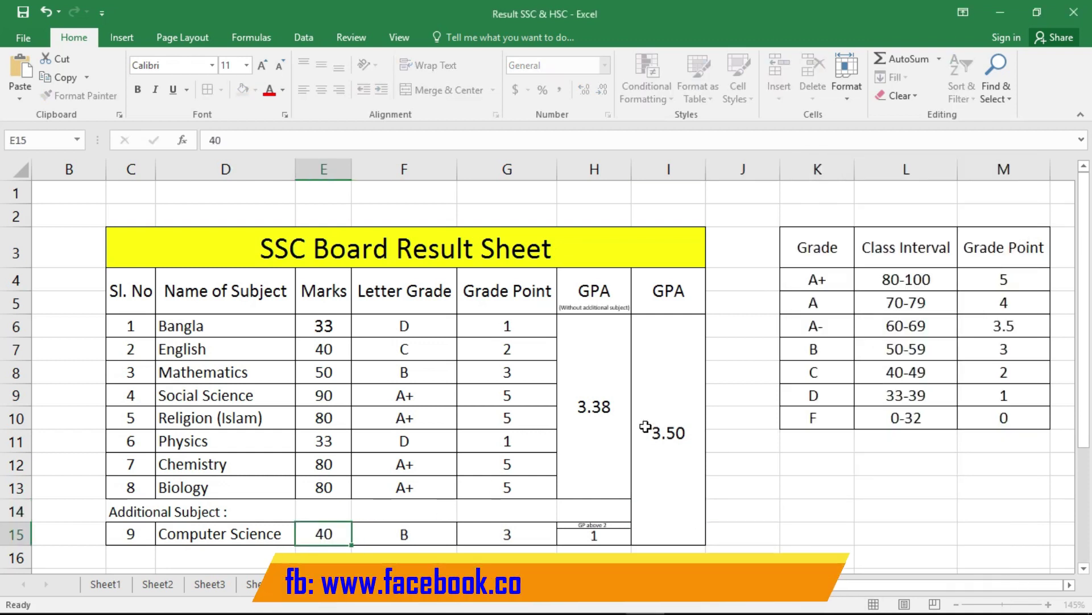
key(Return)
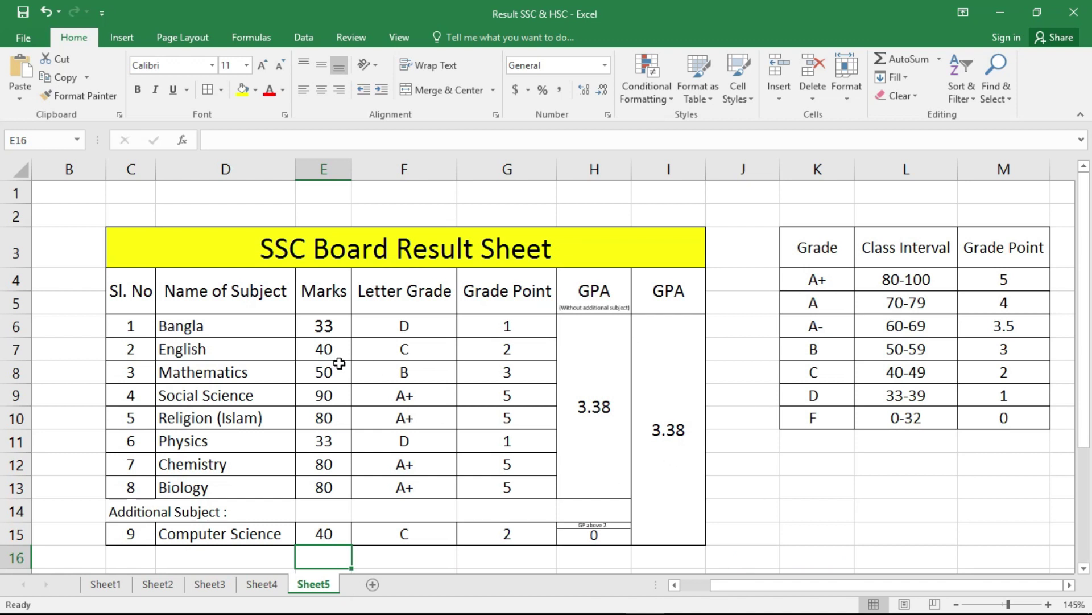
Set the Bangla mark in E6 and the Computer Science mark to 80 each.
click(329, 332)
text(80)
key(Return)
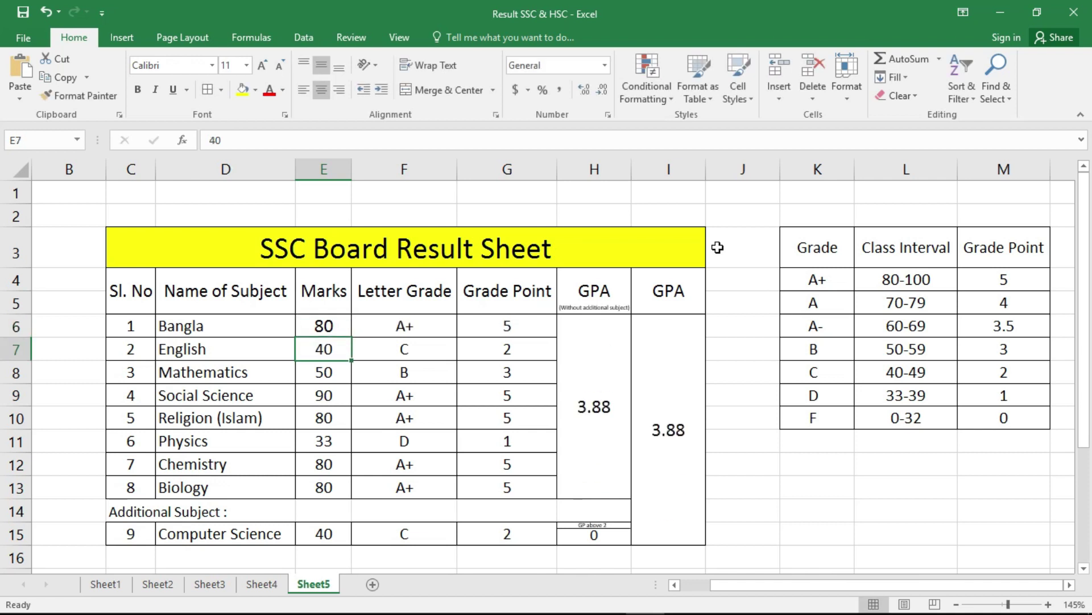
key(Down)
key(Down)
key(Down)
key(Down)
key(Down)
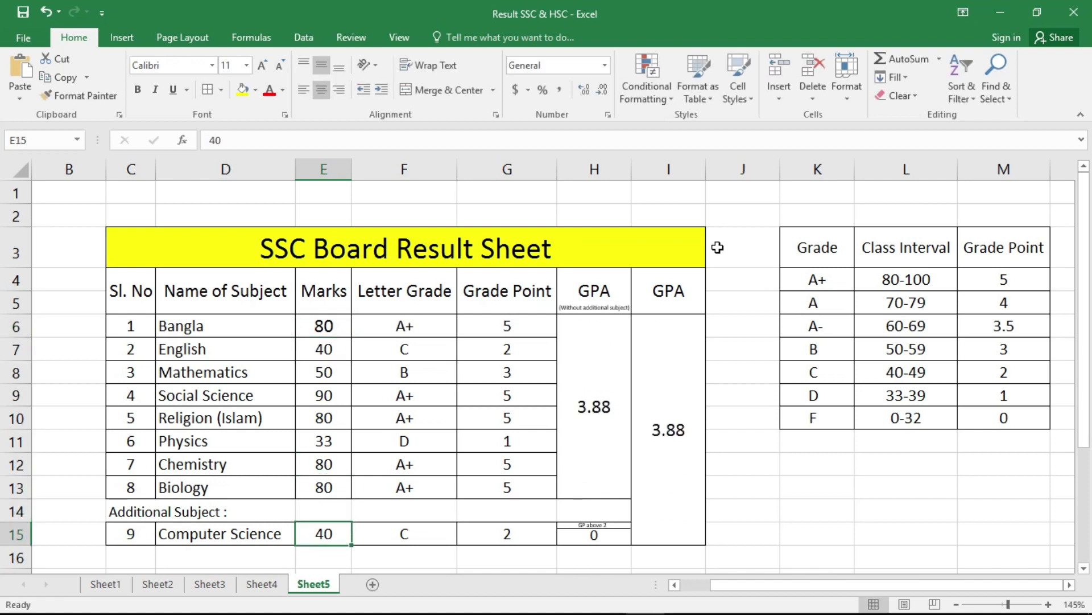
text(80)
key(Return)
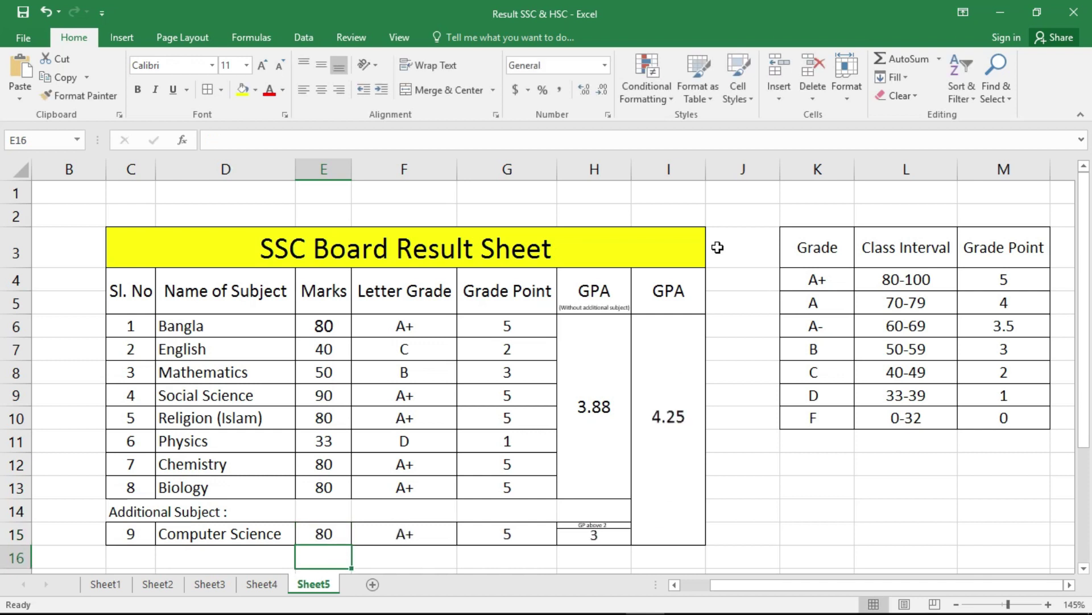
key(Up)
key(Up)
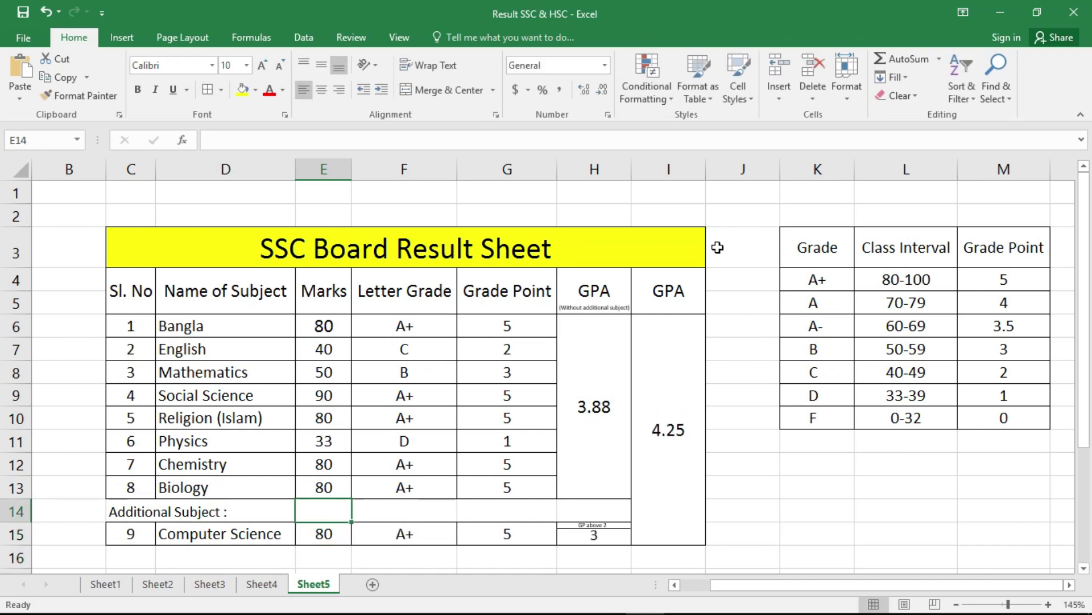
key(Up)
key(Up)
key(Up)
key(Up)
Enter 60 for Physics, then set the English mark in E7 to 70.
key(Down)
text(60)
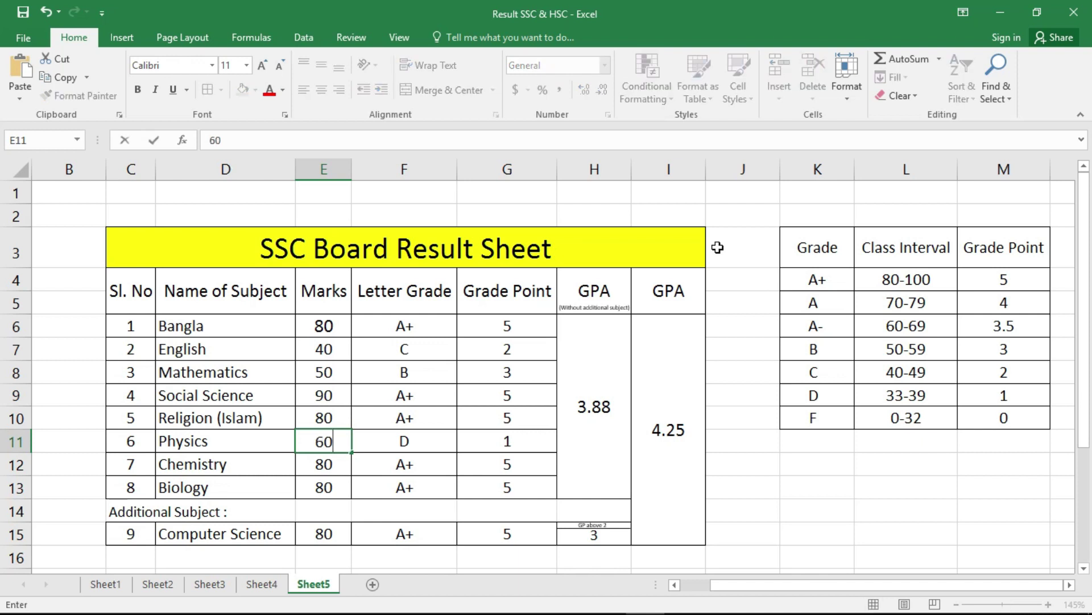
key(Return)
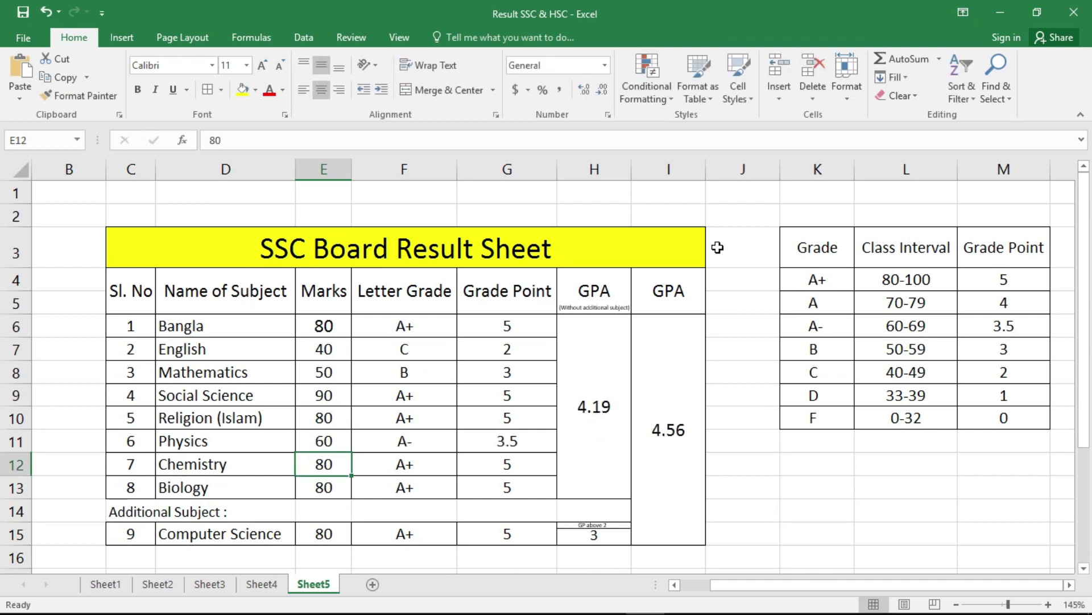
key(Up)
key(Up)
key(Up)
key(Up)
key(Up)
text(60)
key(Return)
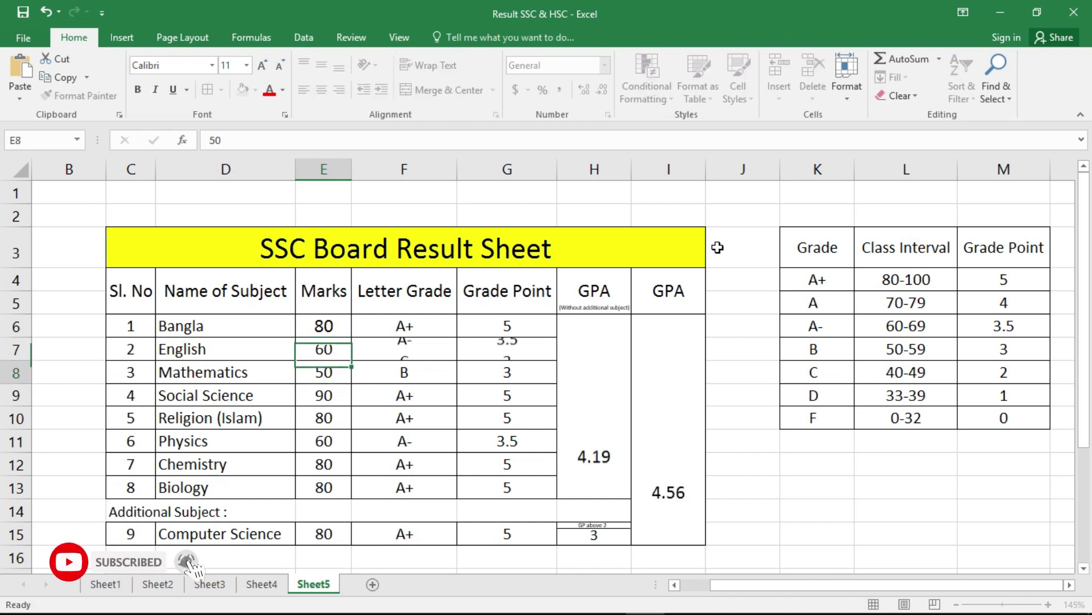
key(Up)
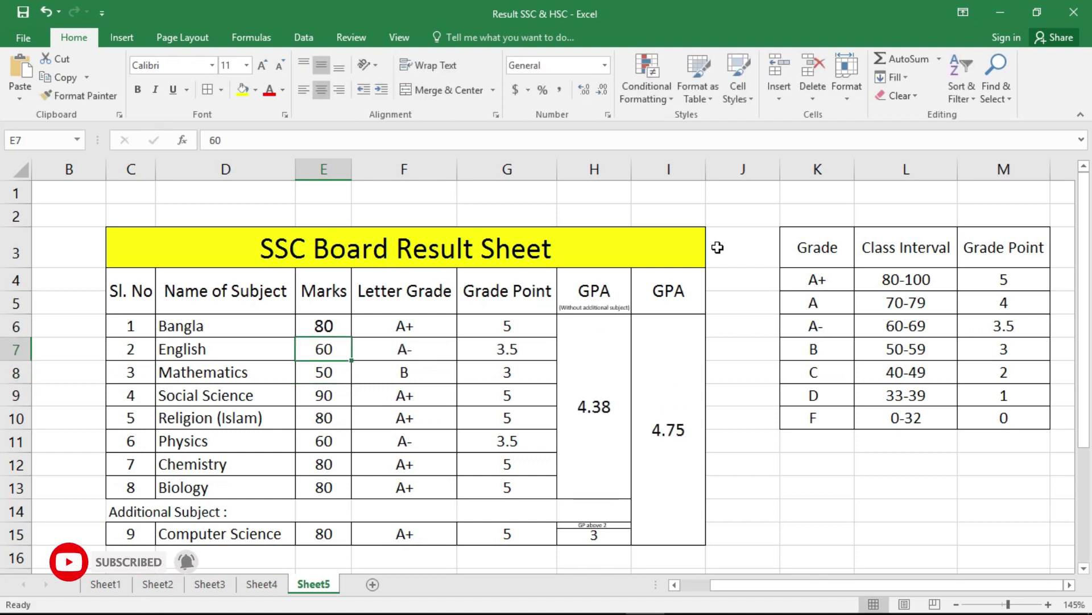
text(70)
key(Return)
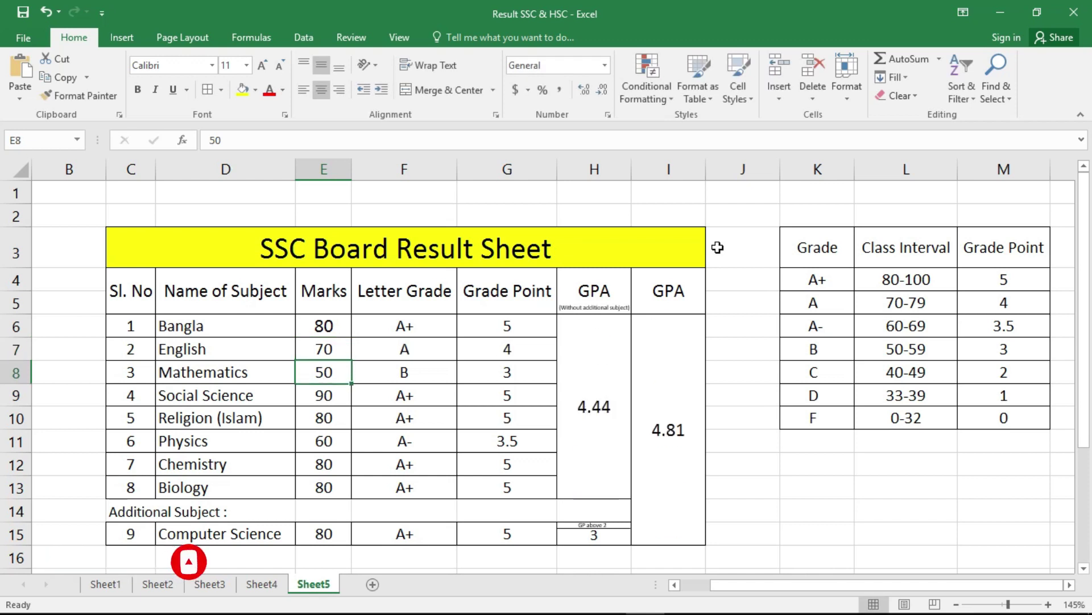
Set the Mathematics mark in E8 and the Physics mark in E11 to 70.
text(60)
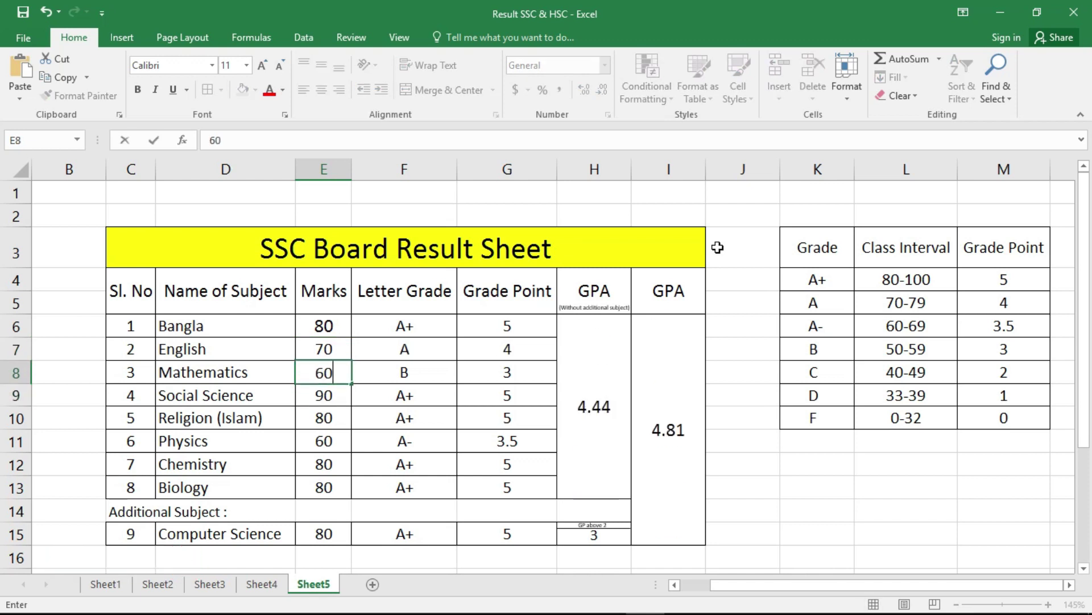
key(Return)
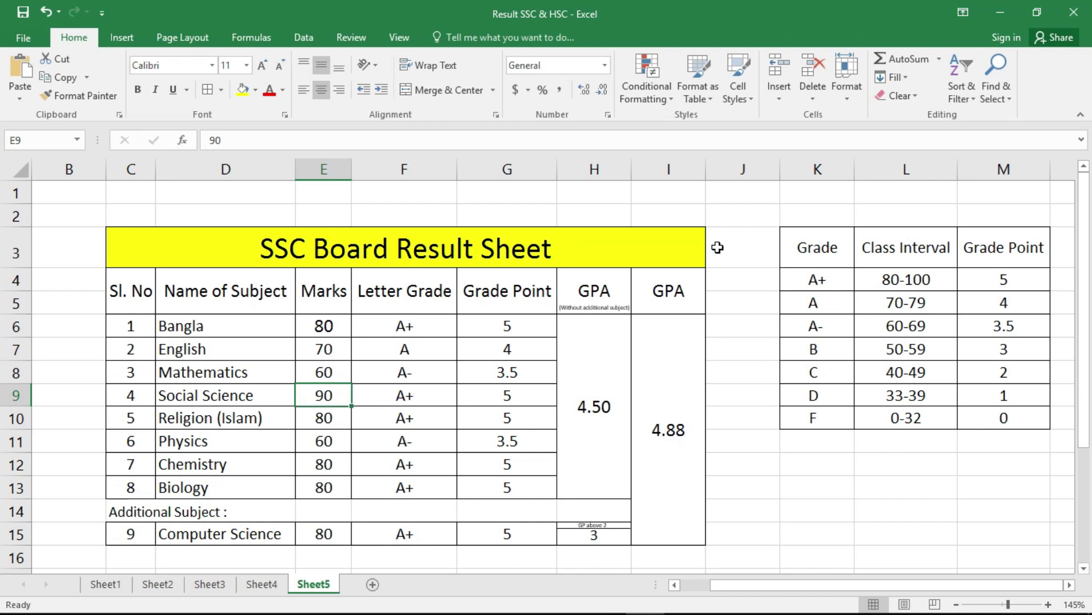
key(Up)
text(70)
key(Return)
key(Down)
key(Down)
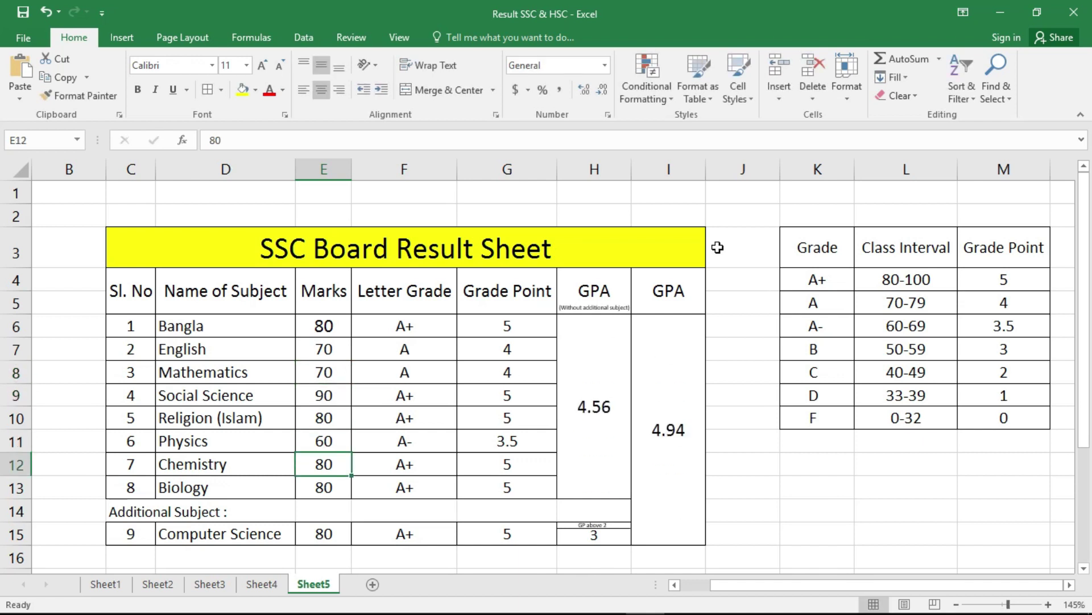
text(70)
key(Return)
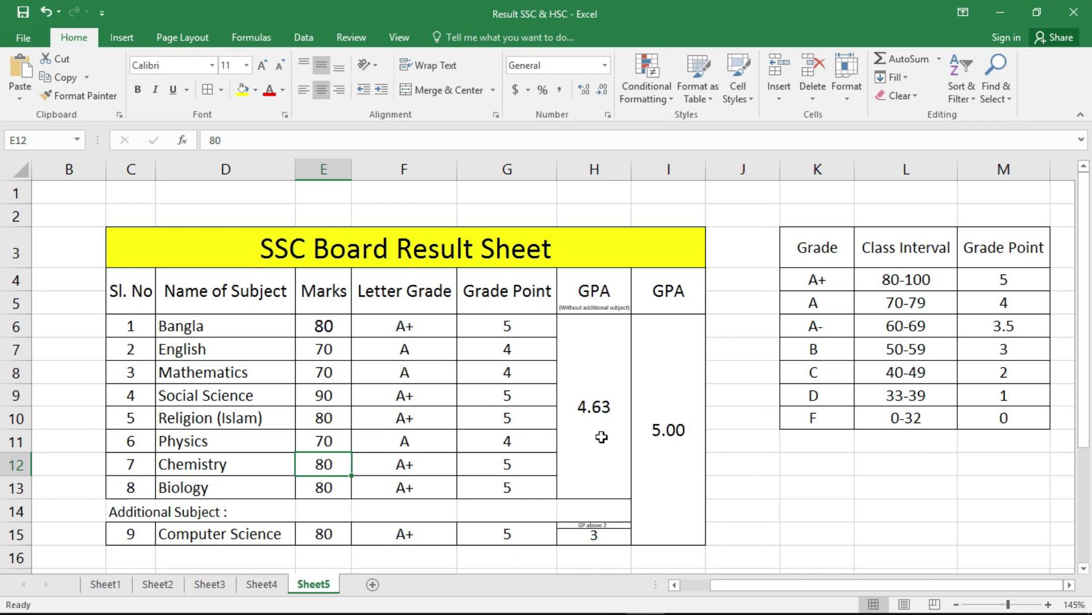
Change the Computer Science mark in E15 to 60.
click(324, 534)
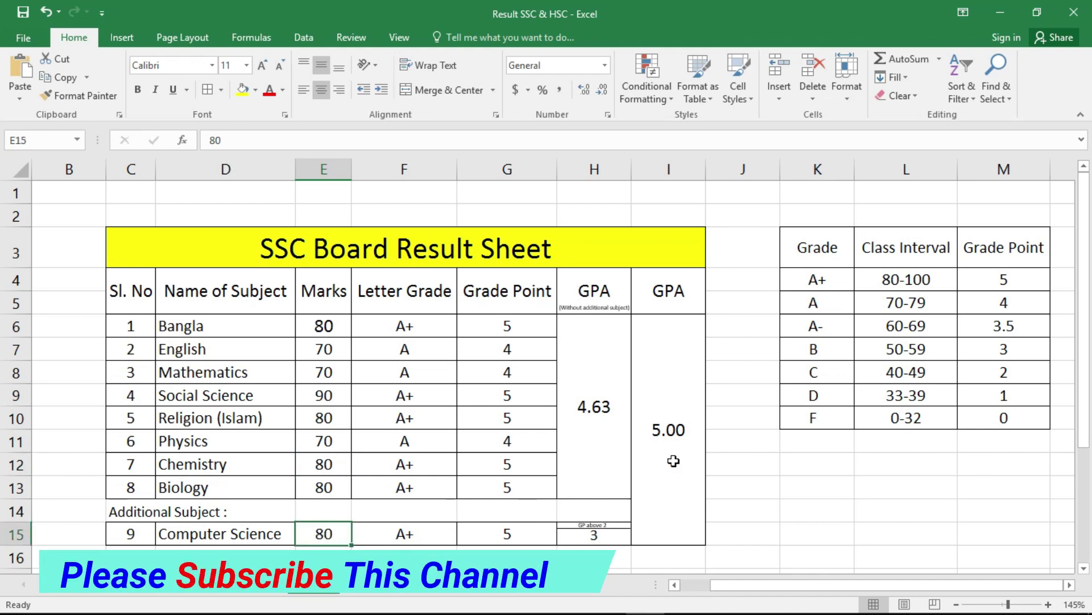
text(70)
key(Return)
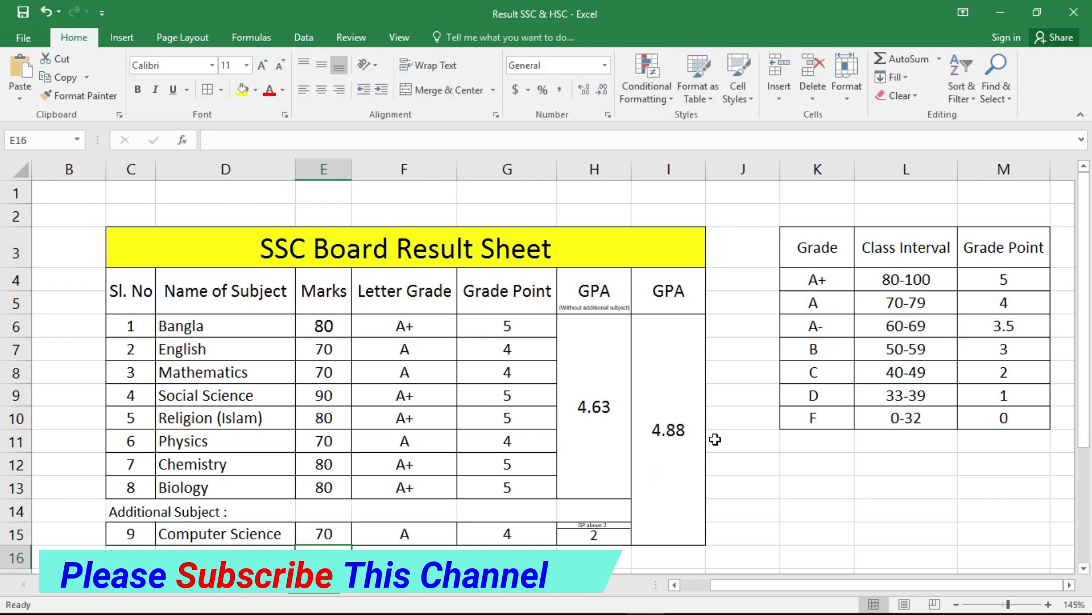
key(Up)
text(60)
key(Return)
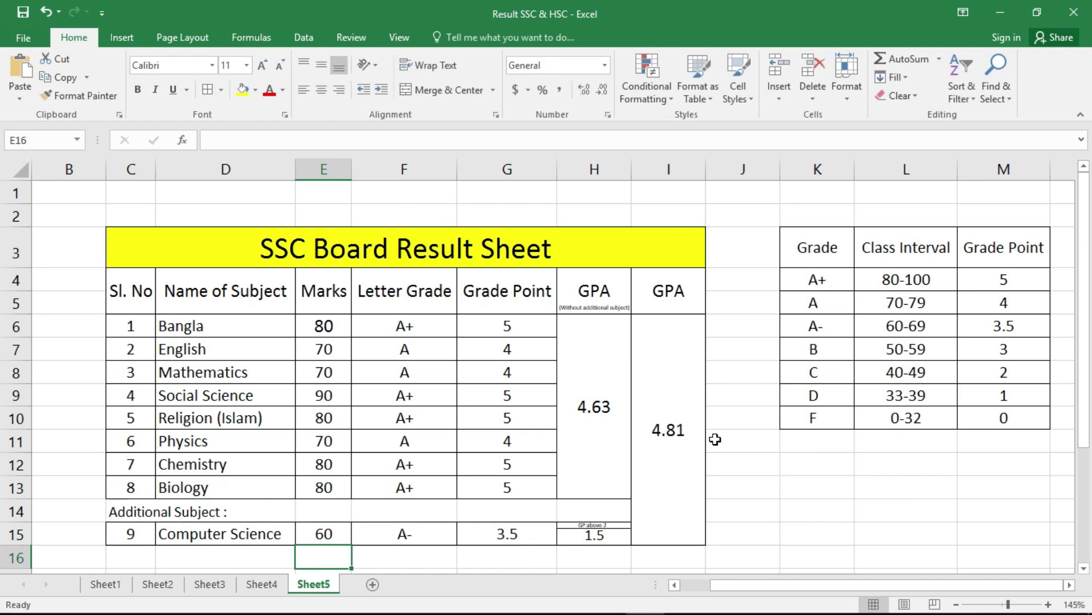